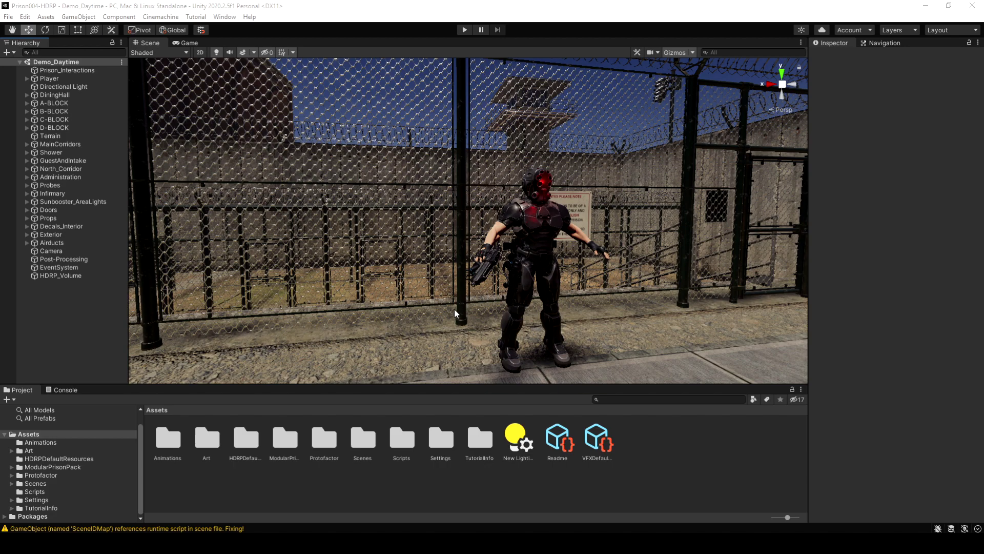
# Fly the Scene view up to the player character by the fence and sign, and select it.
pyautogui.keyDown('alt'); pyautogui.moveTo(454, 313); pyautogui.dragTo(189, 343); pyautogui.keyUp('alt')
pyautogui.press('d')
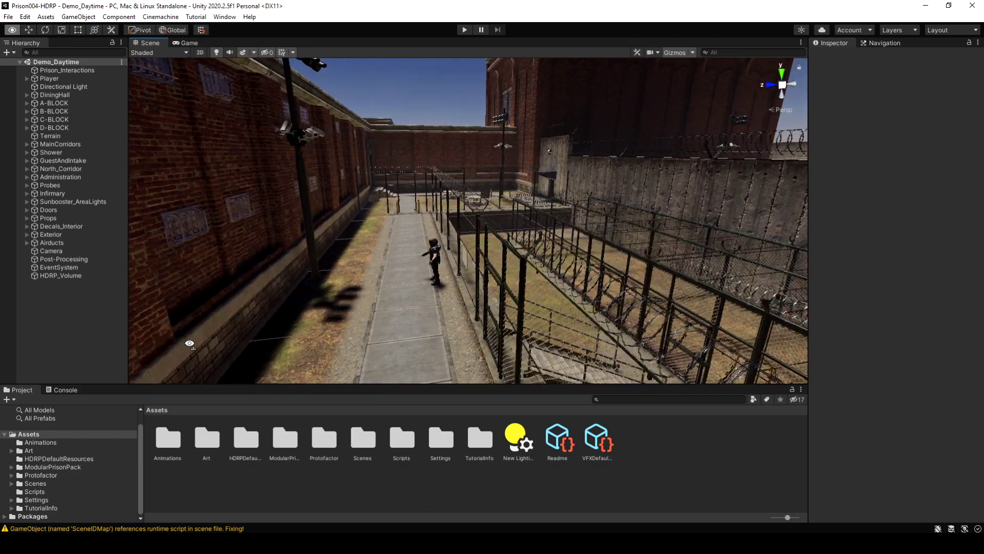
pyautogui.press('w')
pyautogui.moveTo(189, 343); pyautogui.dragTo(534, 195, button='right')
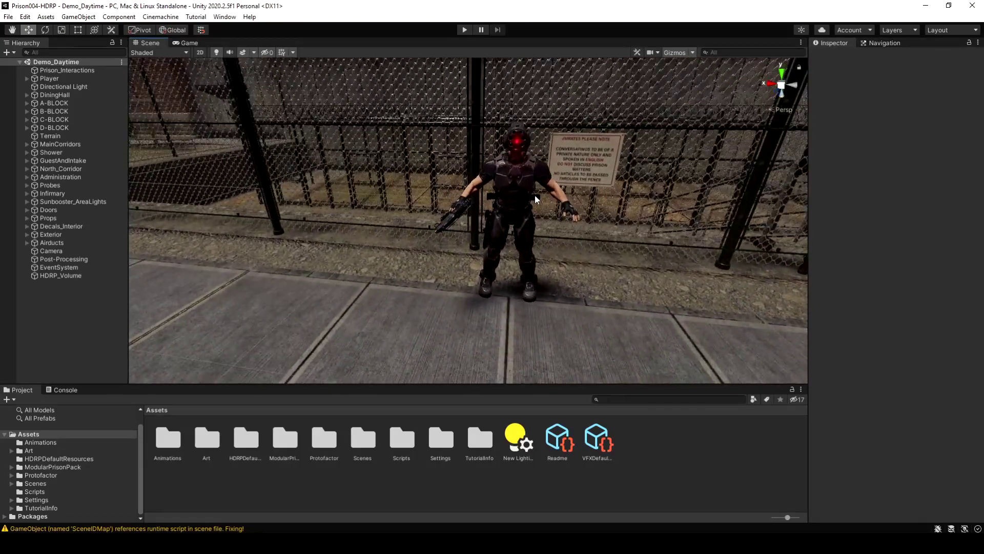
pyautogui.click(521, 180)
# Select Player in the Hierarchy and switch off Apply Root Motion on its Animator.
pyautogui.click(51, 78)
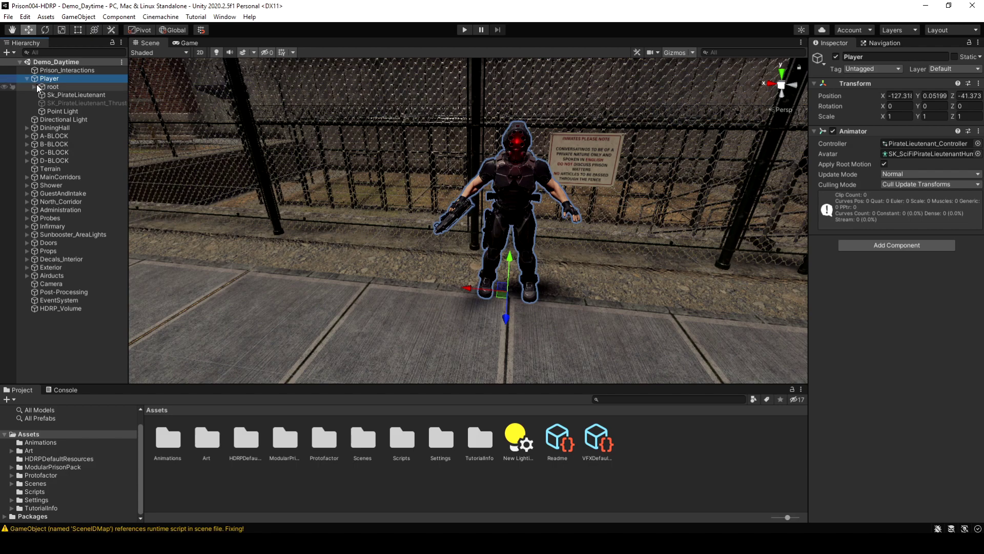
pyautogui.click(884, 164)
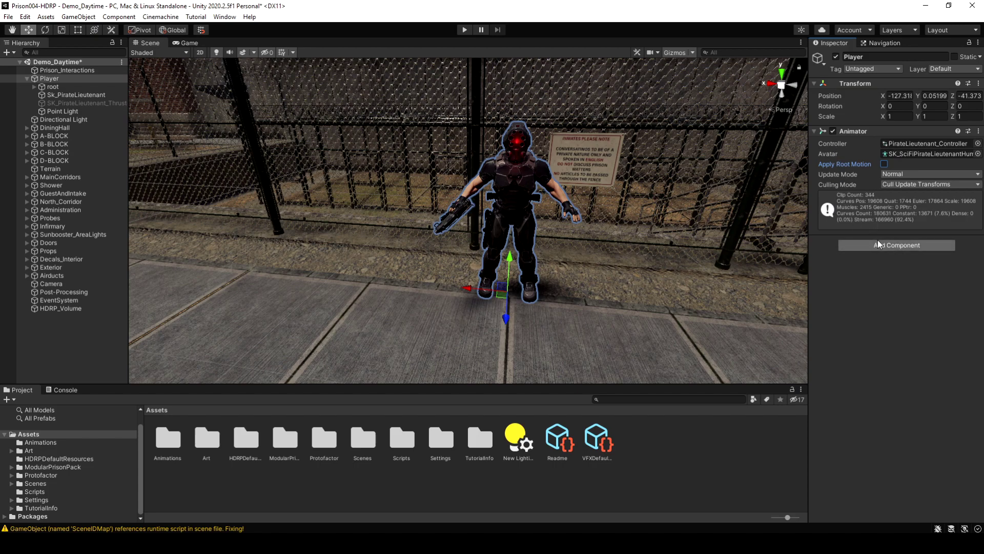
pyautogui.click(832, 131)
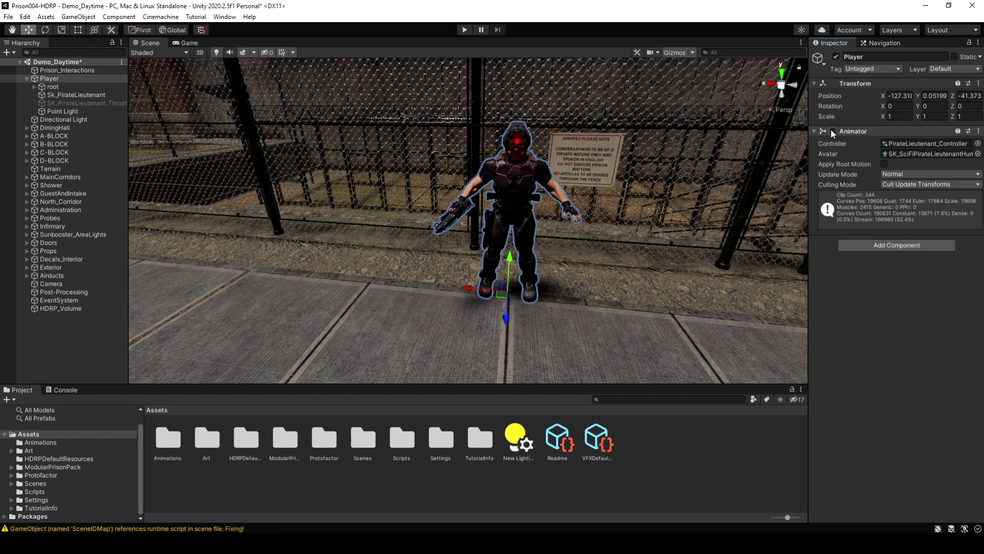
# Add a Capsule Collider component to the Player.
pyautogui.click(896, 246)
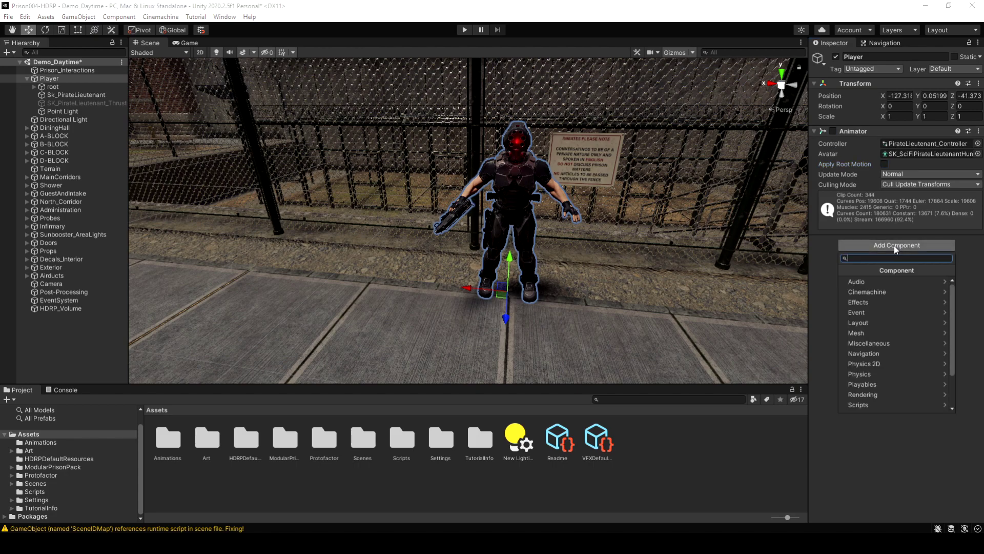
pyautogui.write('capsu')
pyautogui.press('Return')
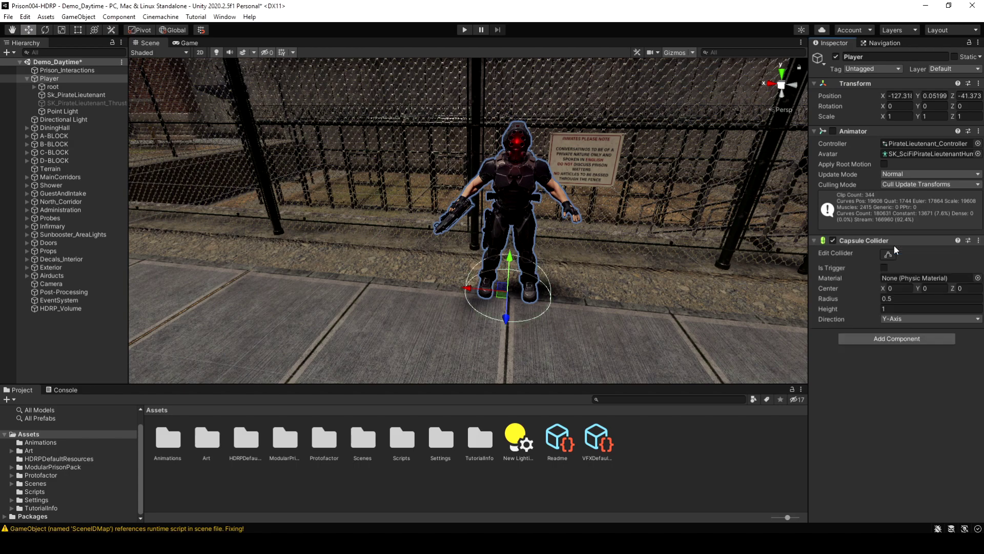
# Set the collider radius to 0.2, height to 1.91 and center Y to 0.95.
pyautogui.click(876, 296)
pyautogui.moveTo(874, 296); pyautogui.dragTo(931, 288)
pyautogui.moveTo(869, 306); pyautogui.dragTo(893, 309)
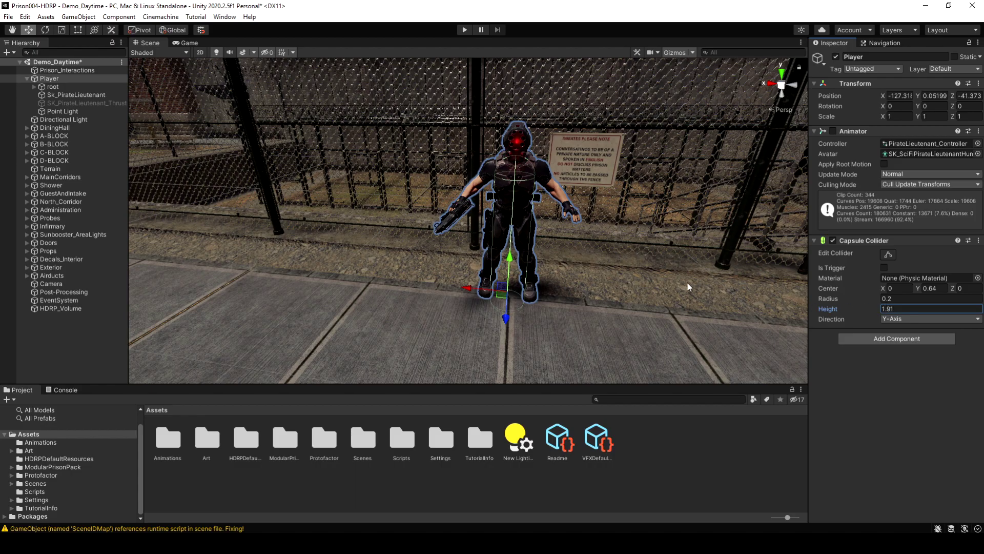
pyautogui.moveTo(689, 287); pyautogui.dragTo(722, 243, button='right')
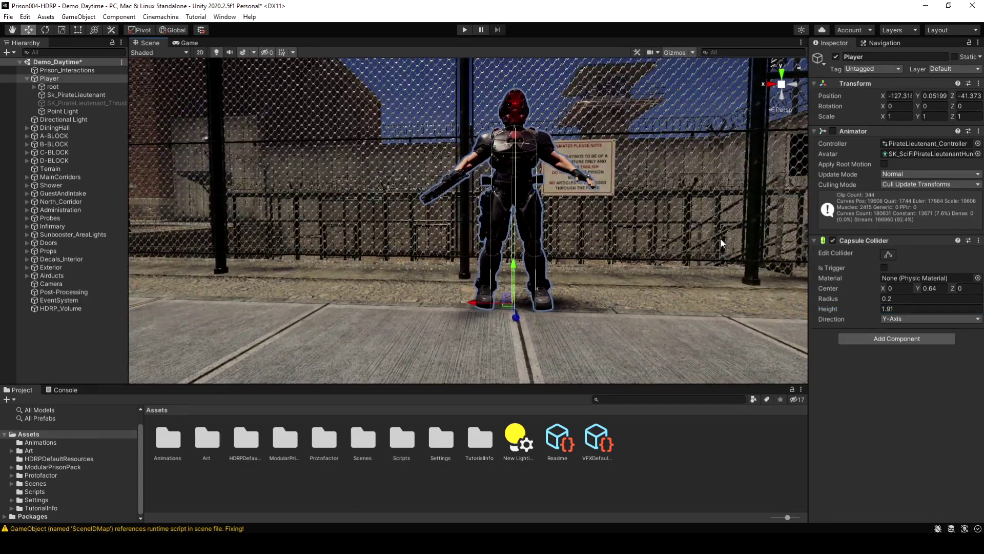
pyautogui.moveTo(918, 290); pyautogui.dragTo(920, 290)
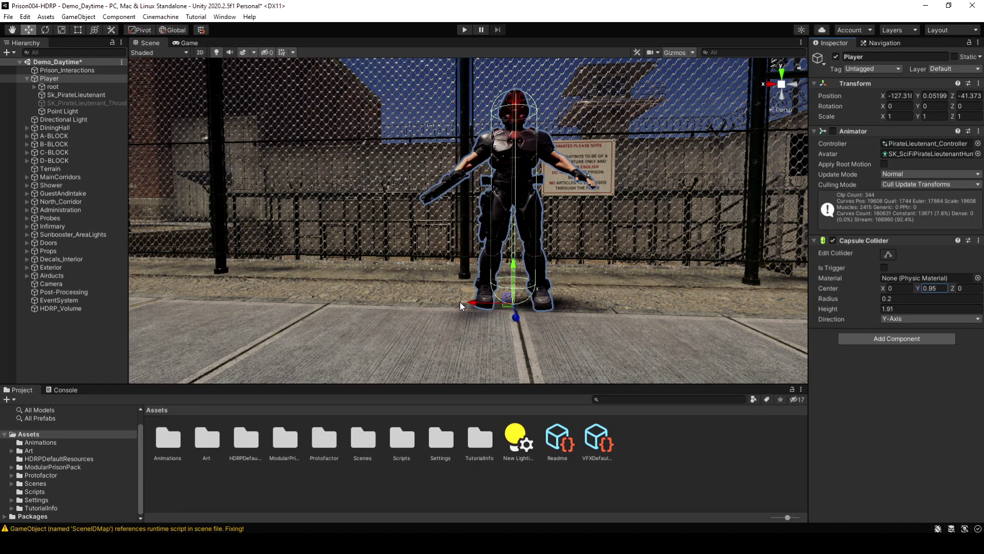
# Frame an overhead yard view and align the Camera to it (about X -139.8, Y 6.75, Z -41.13).
pyautogui.moveTo(460, 302); pyautogui.dragTo(324, 415, button='right')
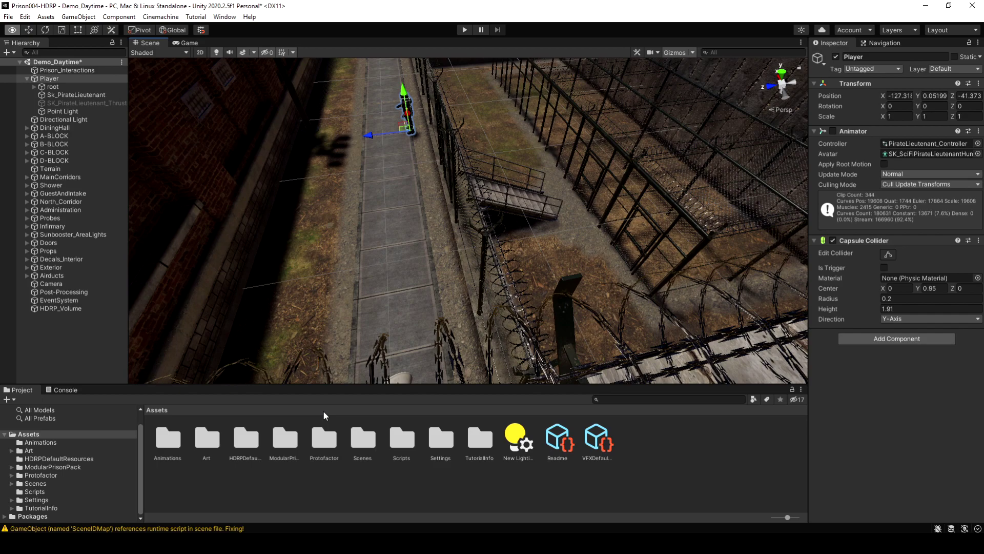
pyautogui.moveTo(320, 363); pyautogui.dragTo(319, 361, button='right')
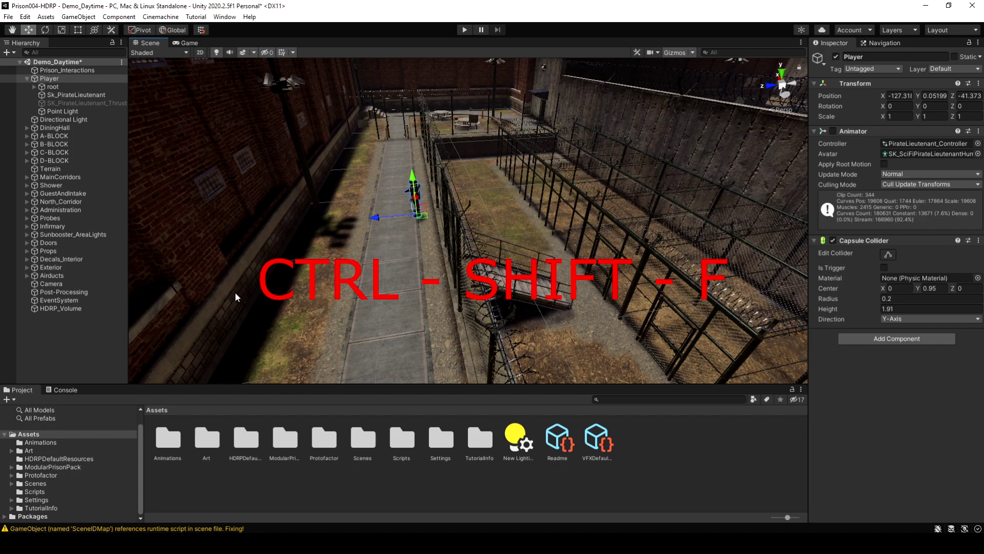
pyautogui.click(57, 284)
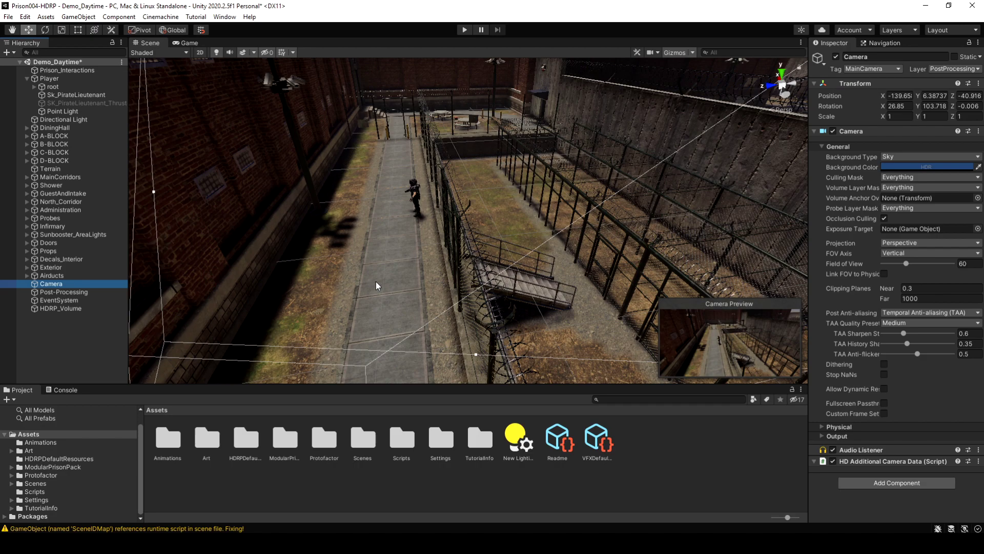
pyautogui.hotkey('ctrl', 'shift', 'f')
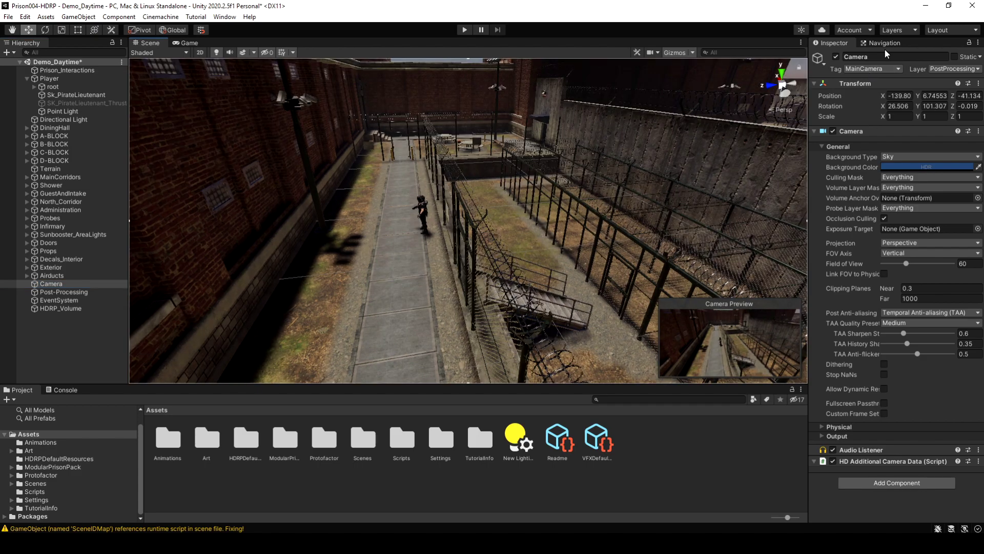
# Open Window > AI > Navigation and bake a NavMesh over the prison yard's walkable floors.
pyautogui.click(885, 43)
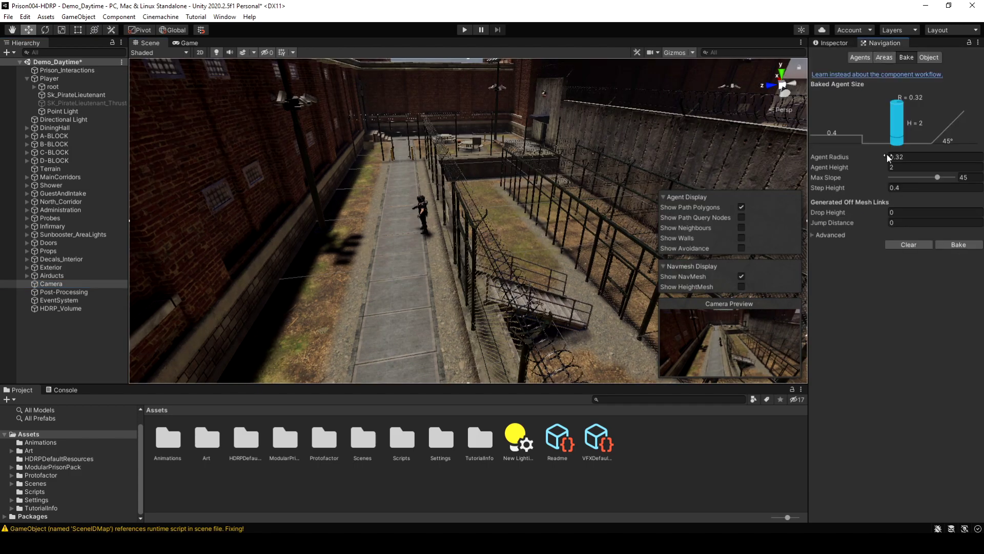
pyautogui.click(225, 17)
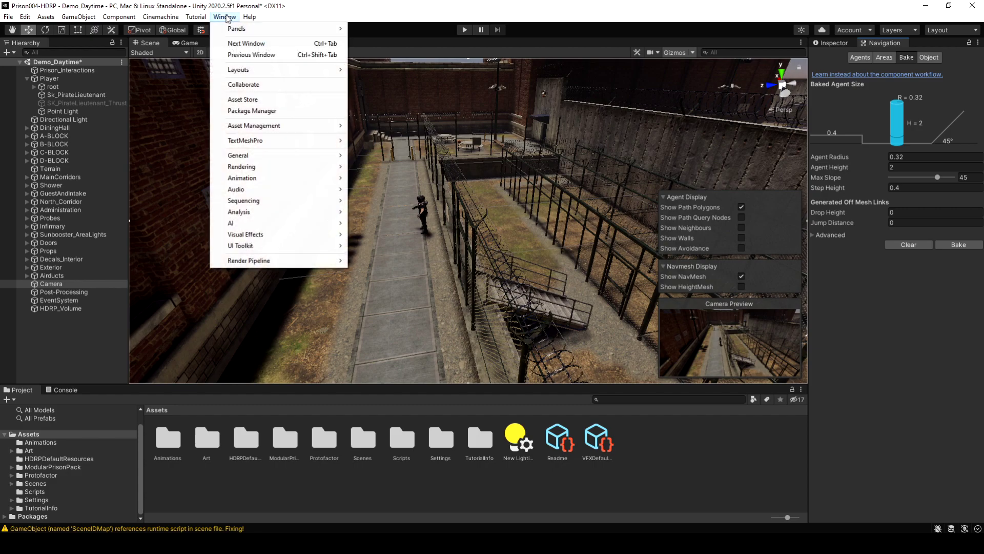
pyautogui.moveTo(259, 224)
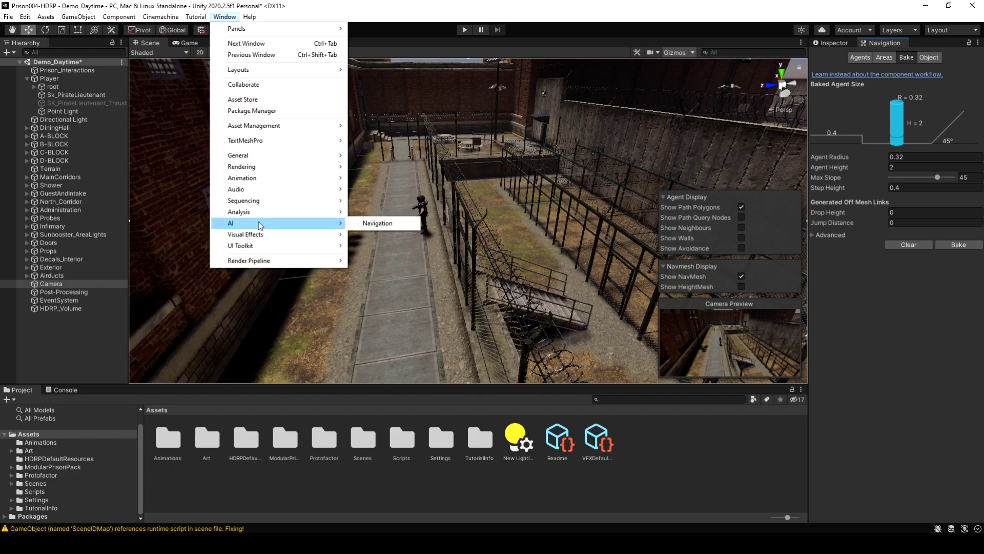
pyautogui.click(389, 226)
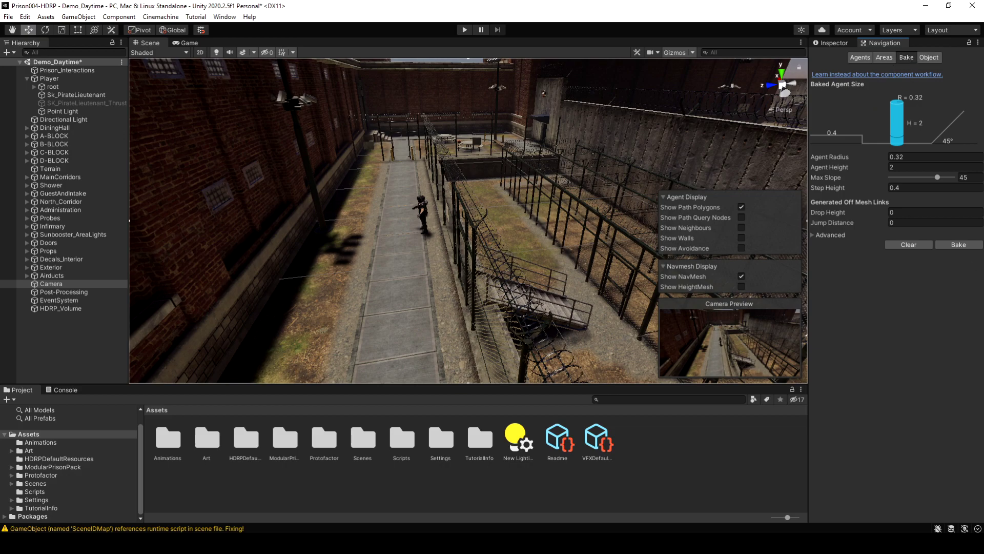
pyautogui.click(958, 245)
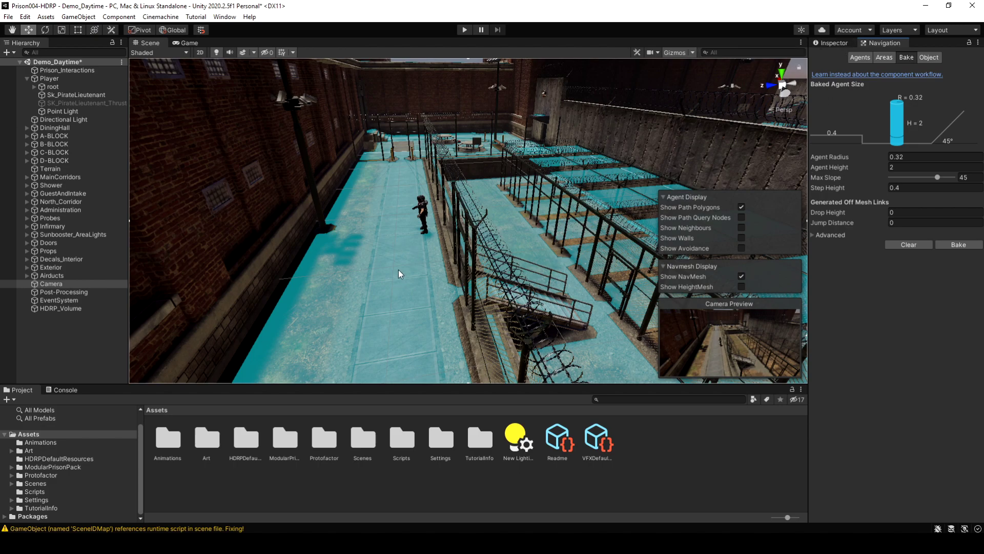
# Select three footpath tiles plus the large yard object and confirm Navigation Static is enabled.
pyautogui.click(832, 43)
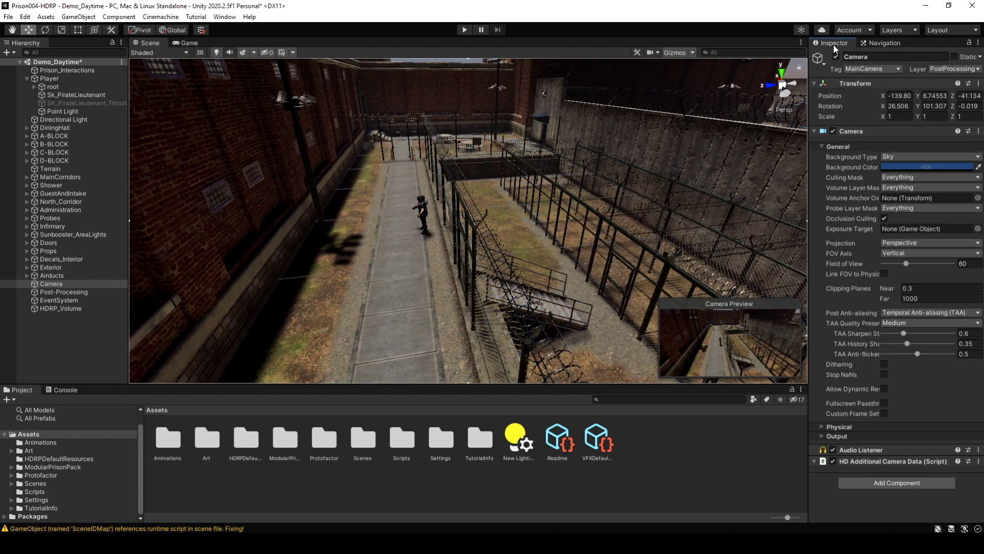
pyautogui.click(397, 248)
pyautogui.keyDown('shift'); pyautogui.click(400, 324); pyautogui.keyUp('shift')
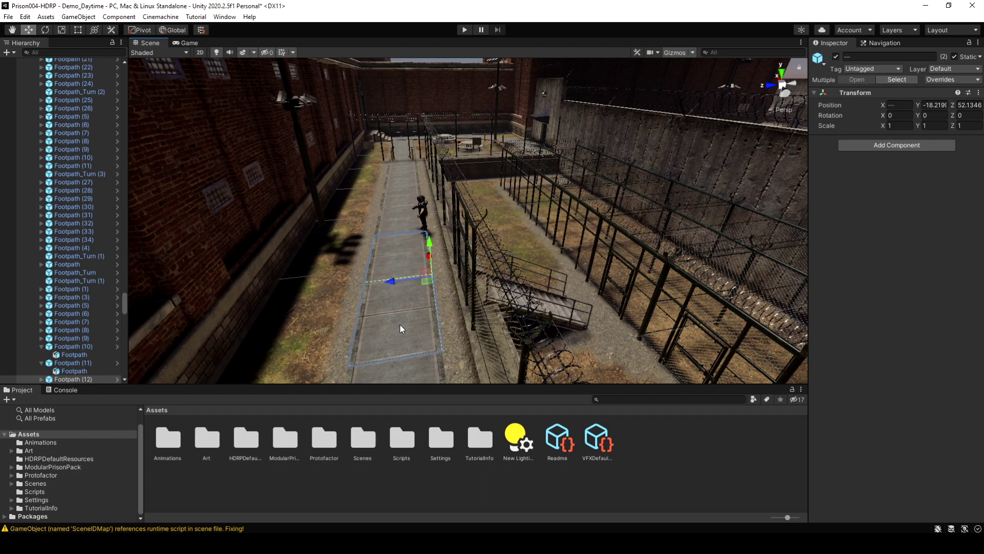
pyautogui.keyDown('shift'); pyautogui.click(395, 220); pyautogui.keyUp('shift')
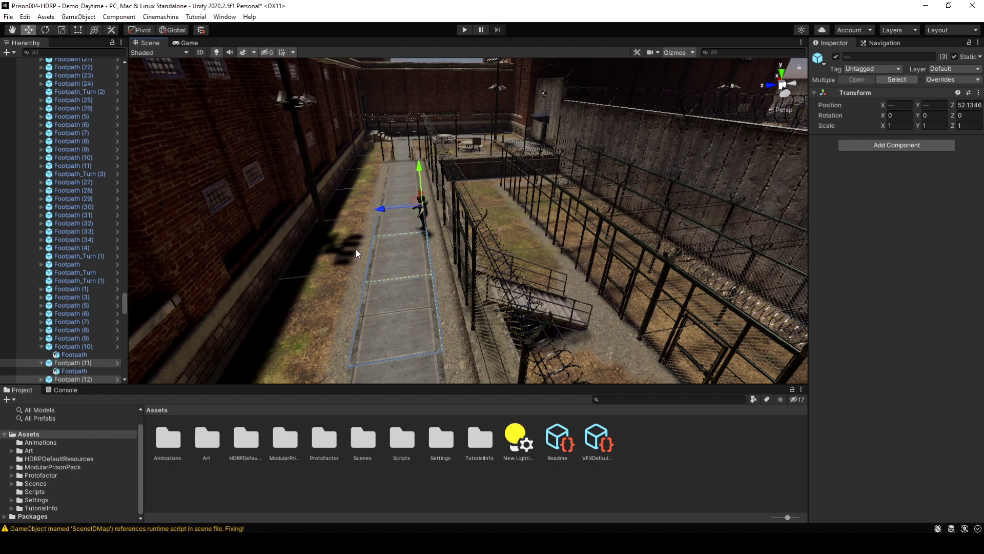
pyautogui.keyDown('shift'); pyautogui.click(344, 276); pyautogui.keyUp('shift')
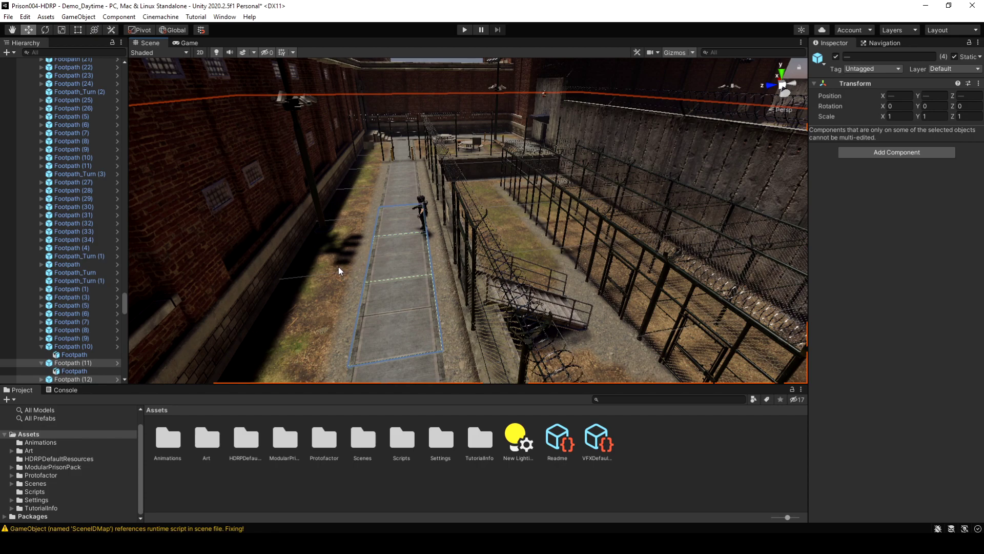
pyautogui.click(980, 57)
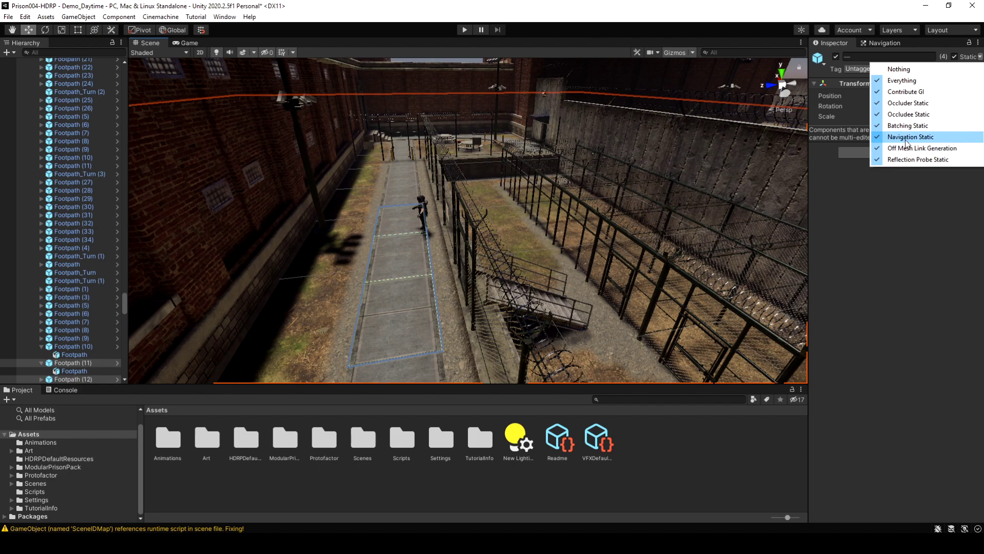
pyautogui.click(900, 211)
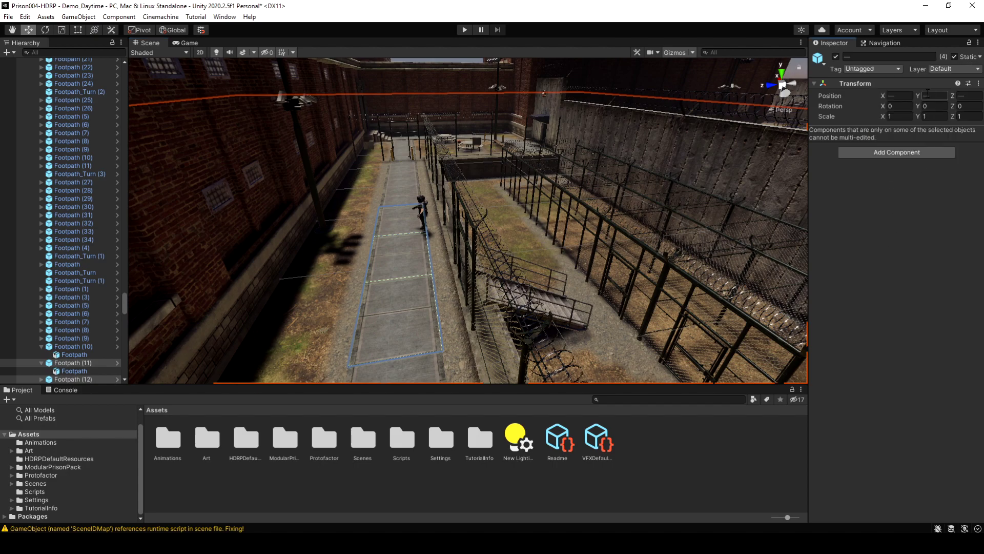
# Keep the Terrain Navigation Static with Walkable area and OffMeshLinks generated.
pyautogui.click(881, 43)
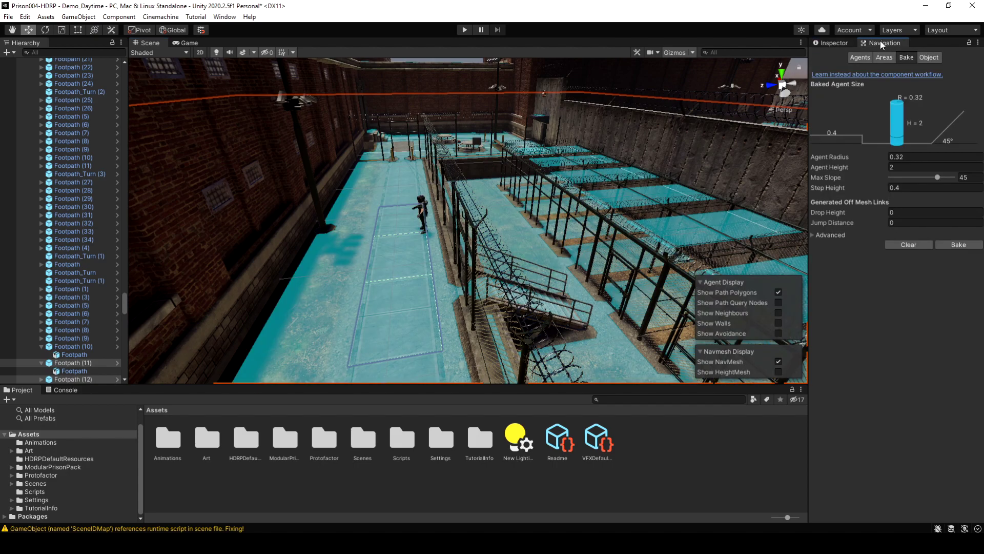
pyautogui.click(927, 57)
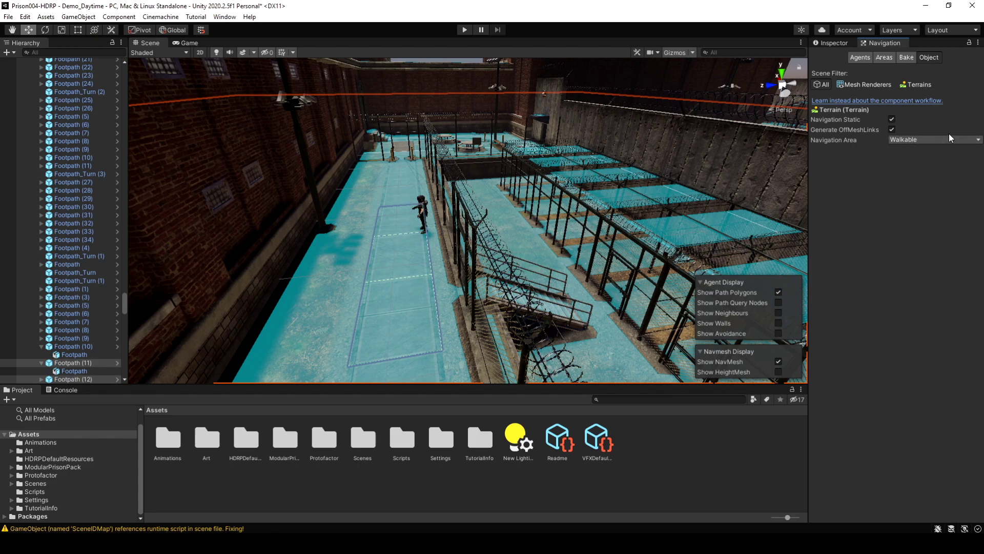
pyautogui.click(915, 139)
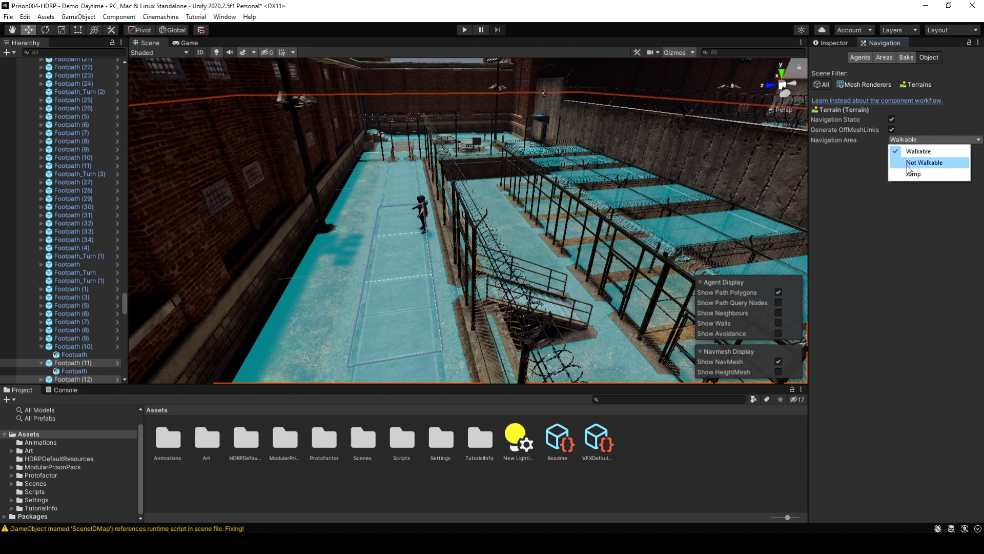
pyautogui.click(843, 201)
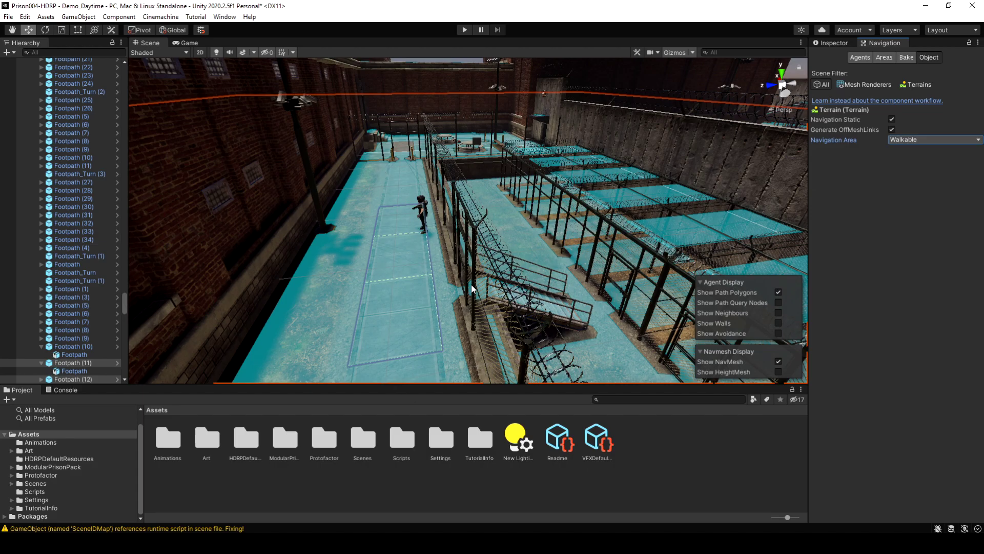
# Fly the Scene view in close to the fence gate beside the player character.
pyautogui.moveTo(428, 303); pyautogui.dragTo(582, 331, button='right')
pyautogui.press('w')
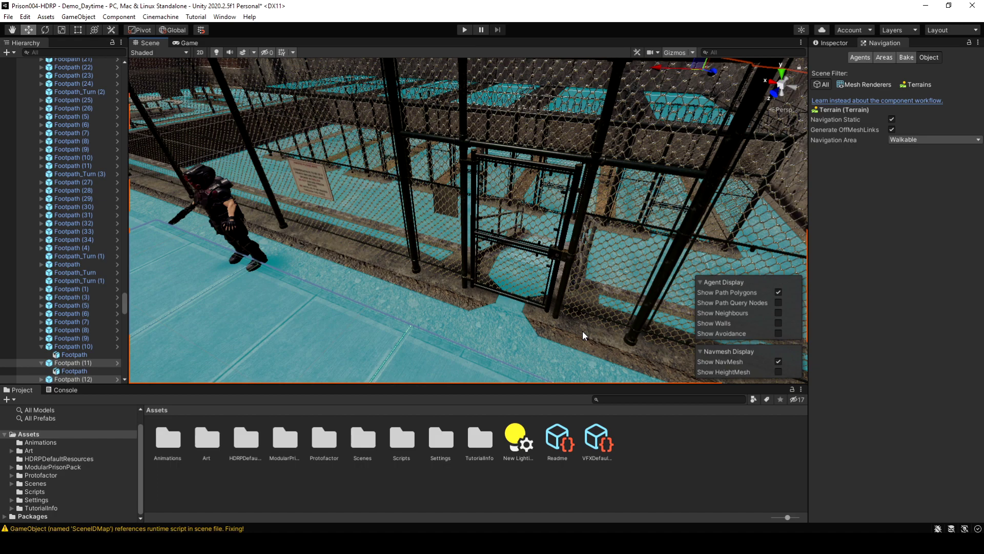
pyautogui.press('s')
pyautogui.moveTo(587, 325); pyautogui.dragTo(310, 251, button='right')
pyautogui.press('w')
pyautogui.moveTo(533, 311)
pyautogui.mouseDown(button='right')
pyautogui.moveTo(524, 310)
pyautogui.moveTo(534, 313)
pyautogui.mouseUp(button='right')
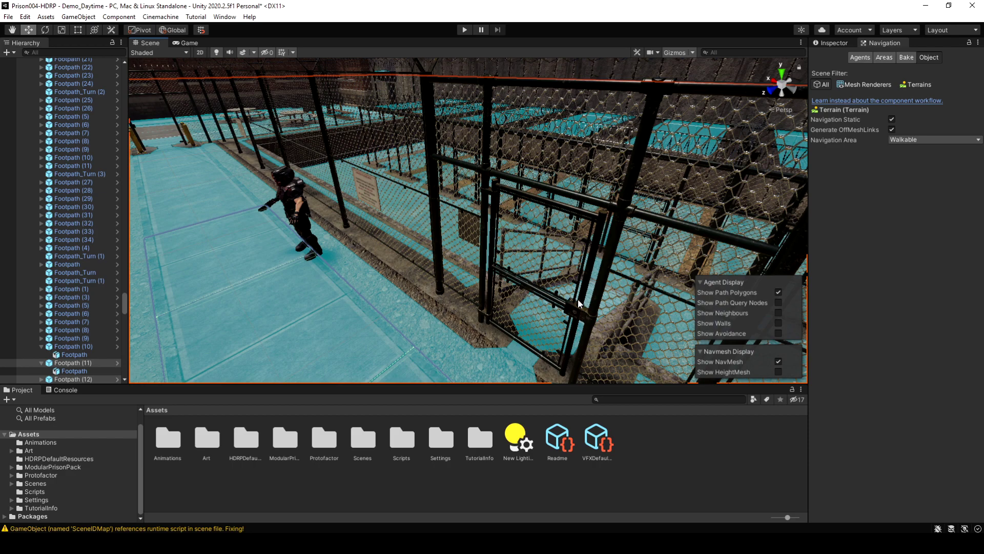
# Select the fence gate's LOD0 mesh and inspect its Door script component.
pyautogui.click(577, 299)
pyautogui.click(544, 288)
pyautogui.click(546, 288)
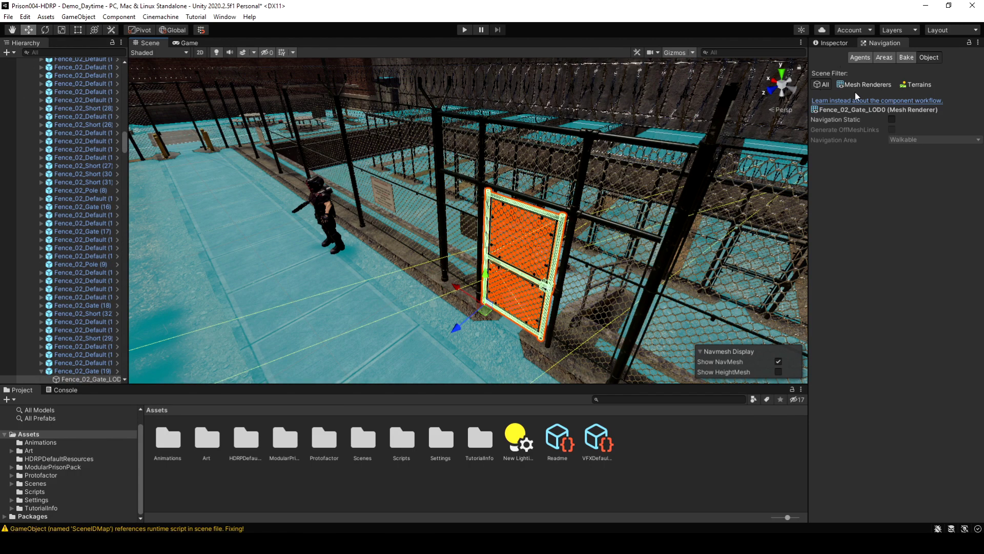
pyautogui.click(833, 43)
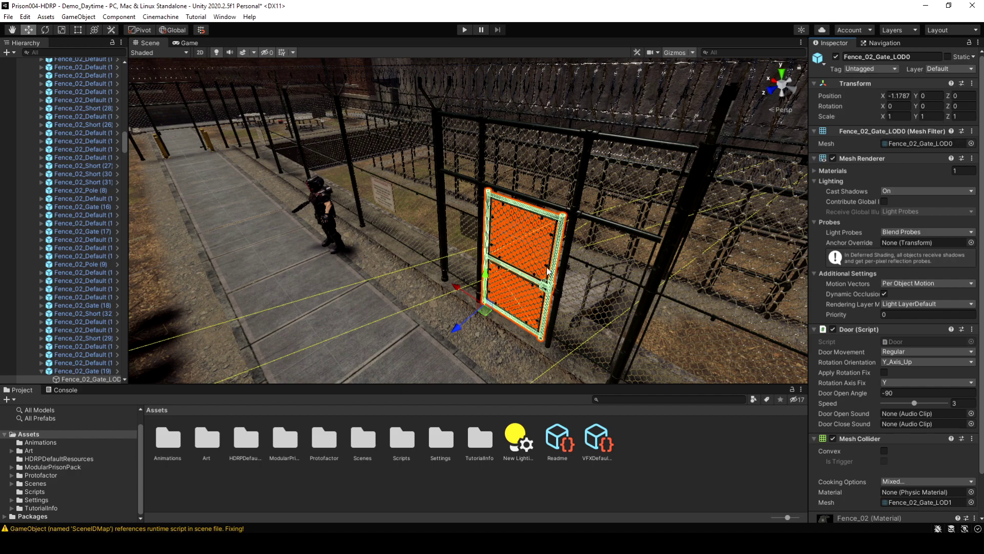
pyautogui.scroll(2, 538, 318)
pyautogui.scroll(-2, 567, 301)
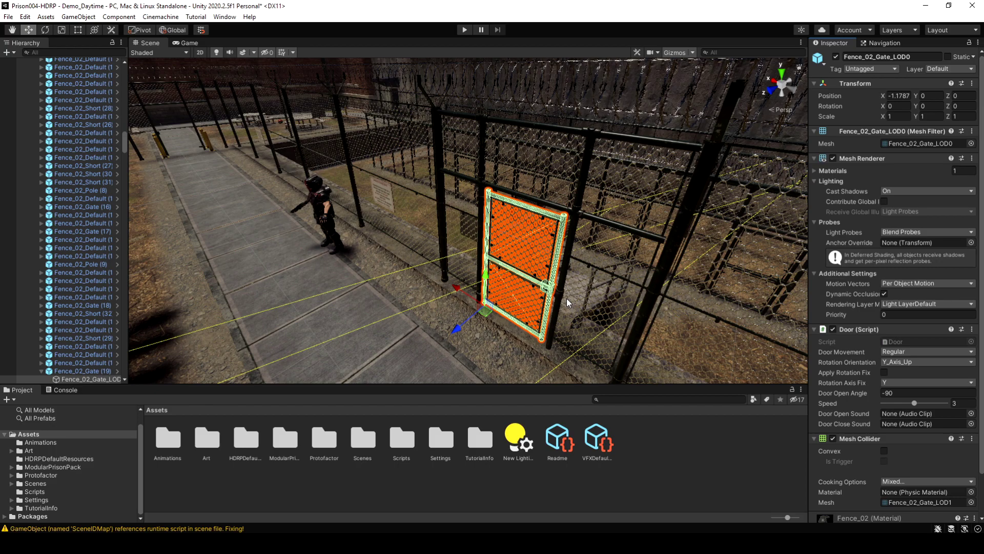
# With the navmesh overlay shown, test-move the gate, frame it, then select the player.
pyautogui.click(881, 44)
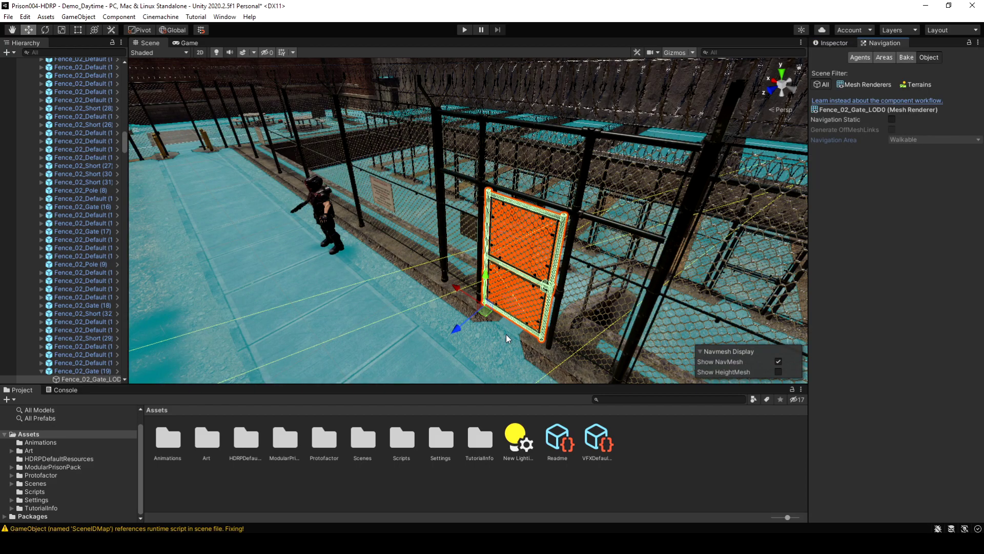
pyautogui.keyDown('alt'); pyautogui.moveTo(510, 332); pyautogui.dragTo(520, 315); pyautogui.keyUp('alt')
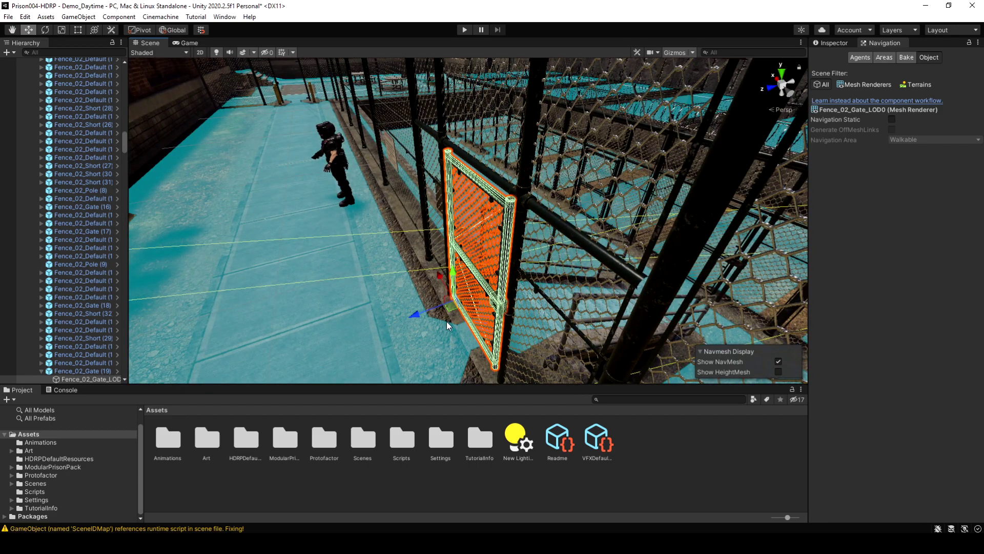
pyautogui.moveTo(426, 313); pyautogui.dragTo(451, 337)
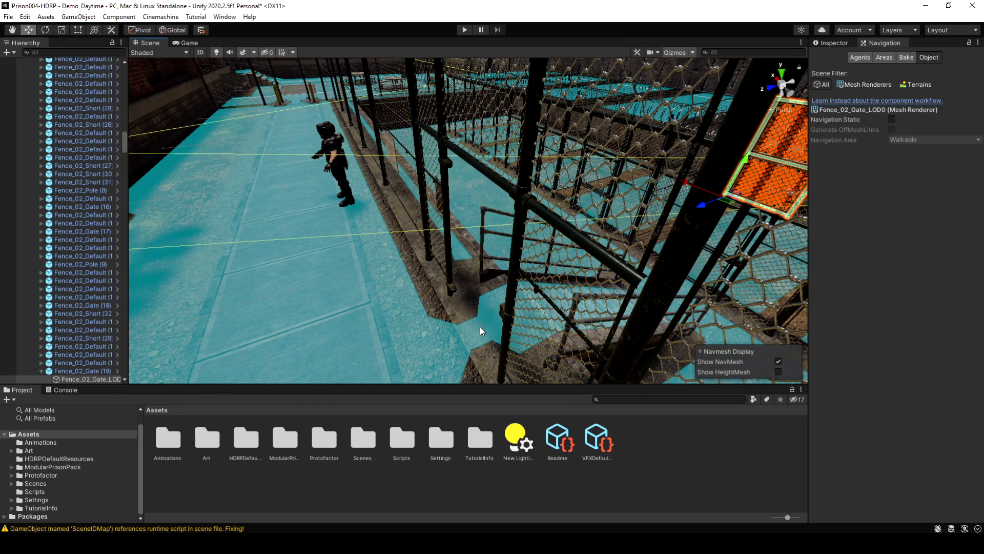
pyautogui.press('f')
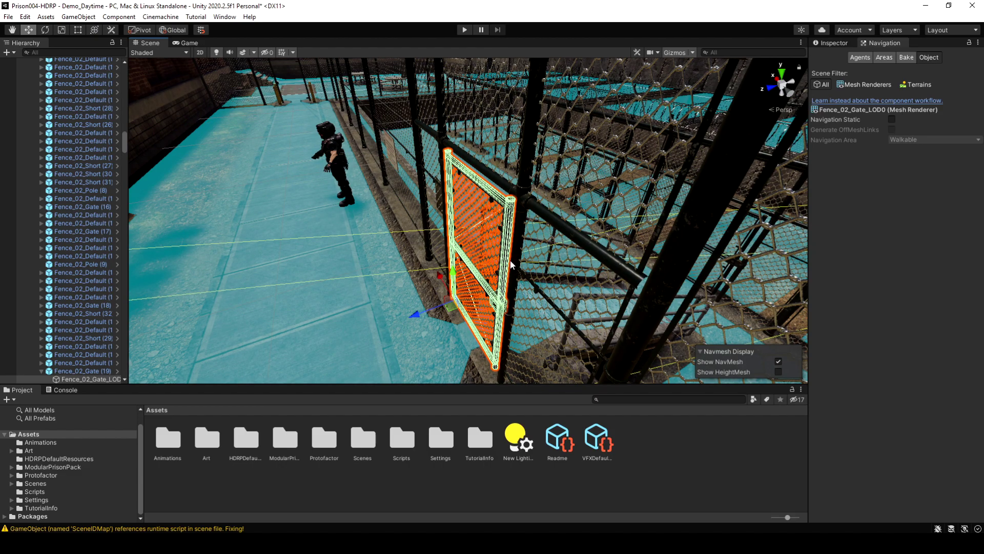
pyautogui.keyDown('alt'); pyautogui.moveTo(413, 264); pyautogui.dragTo(478, 211); pyautogui.keyUp('alt')
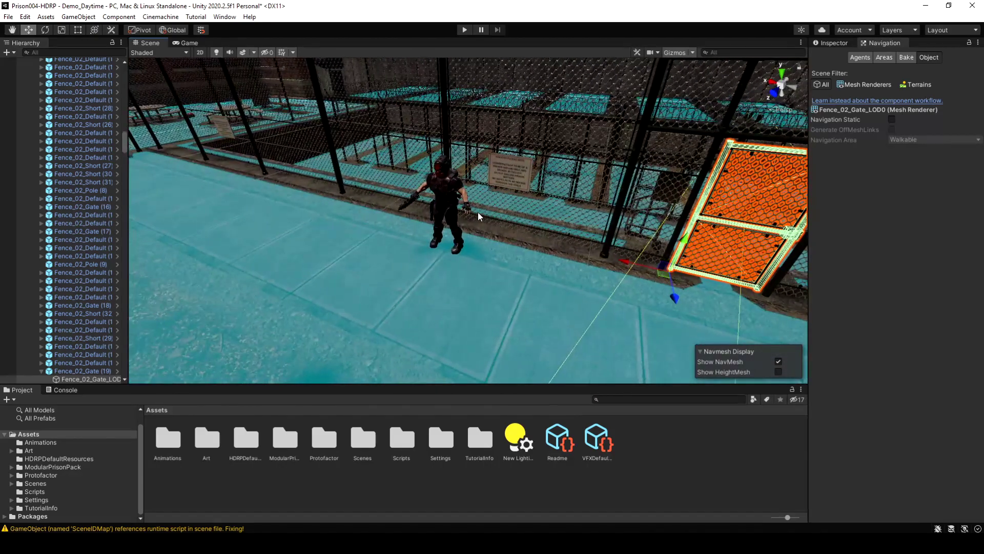
pyautogui.click(444, 192)
# Add a Nav Mesh Agent component to the Player.
pyautogui.click(50, 78)
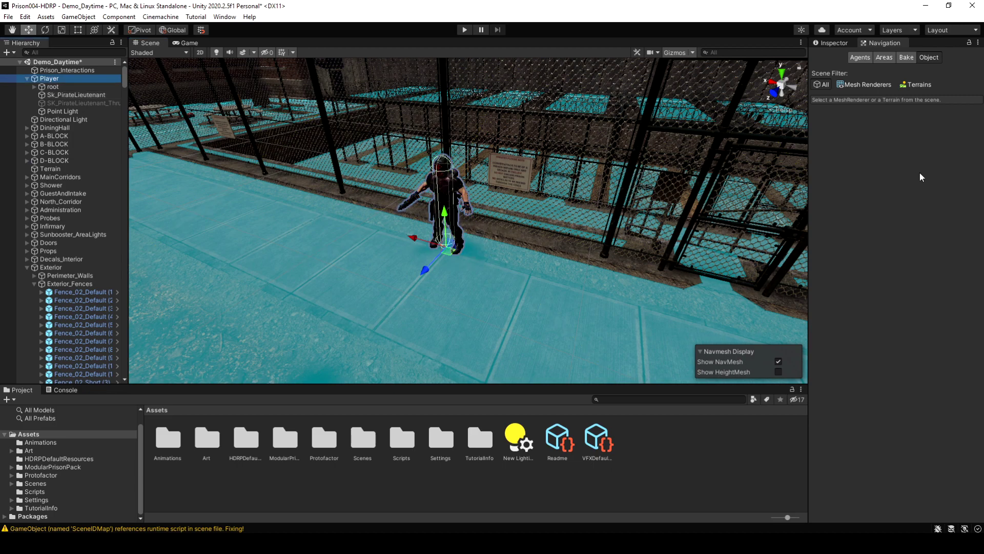
pyautogui.click(835, 45)
pyautogui.click(886, 338)
pyautogui.write('navmesha')
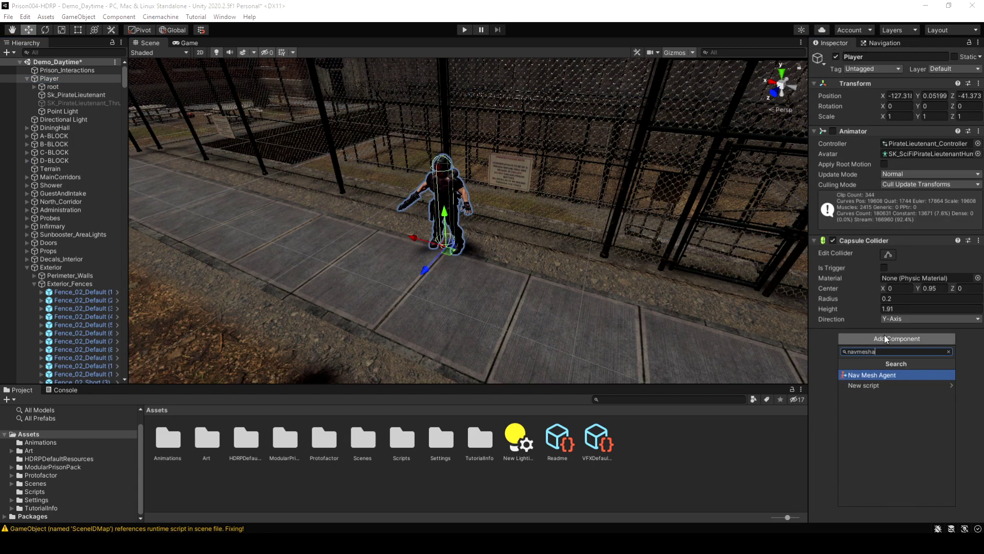
pyautogui.click(869, 374)
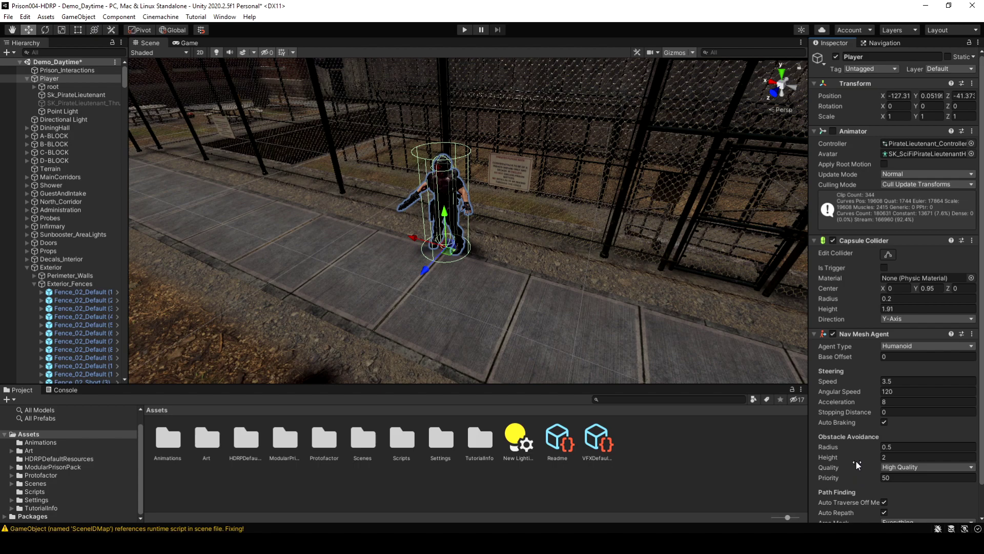
# Reduce the agent's obstacle avoidance radius from 0.5 to 0.32.
pyautogui.click(835, 445)
pyautogui.moveTo(832, 445); pyautogui.dragTo(829, 445)
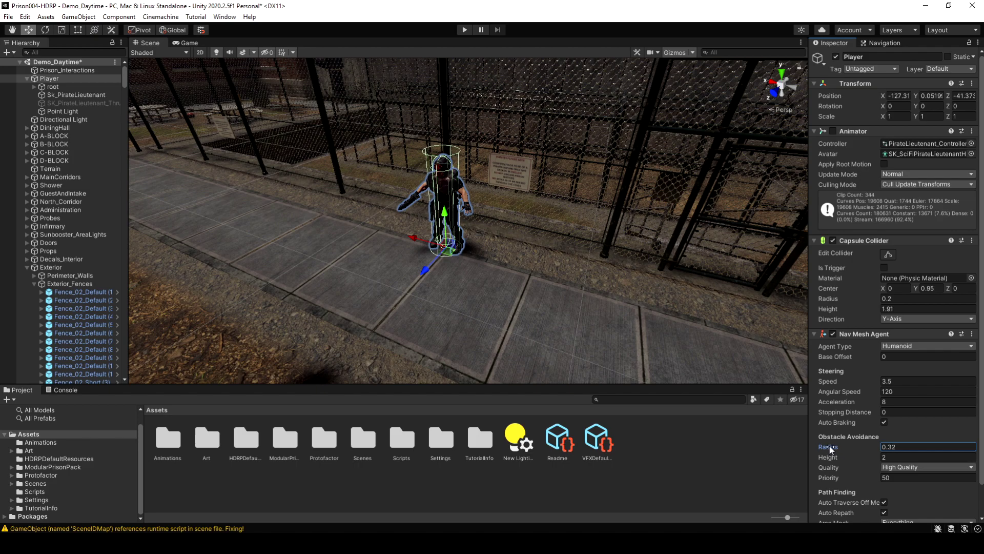
pyautogui.moveTo(579, 110); pyautogui.dragTo(460, 108, button='middle')
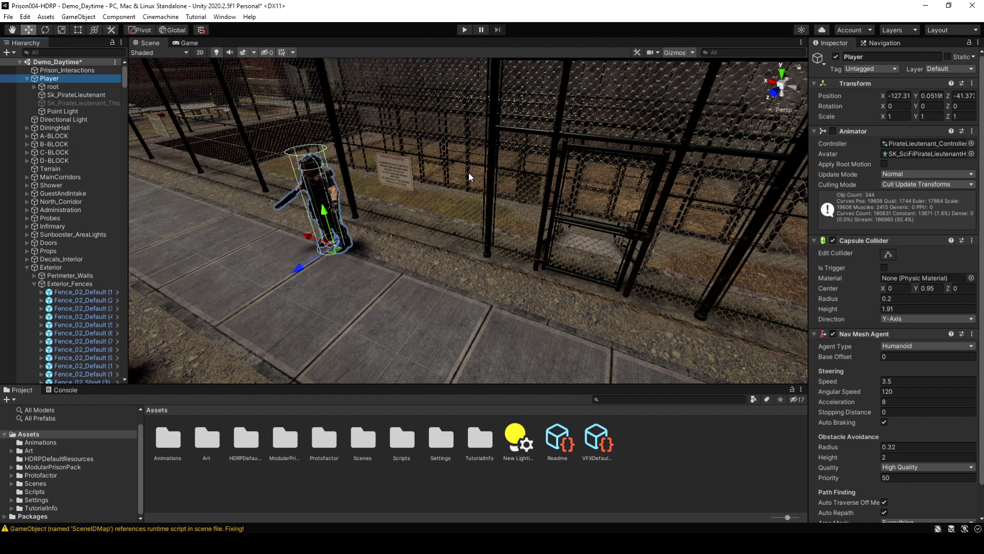
# Add a new script named PlayerController to the Player and open it in Visual Studio.
pyautogui.scroll(-2, 865, 318)
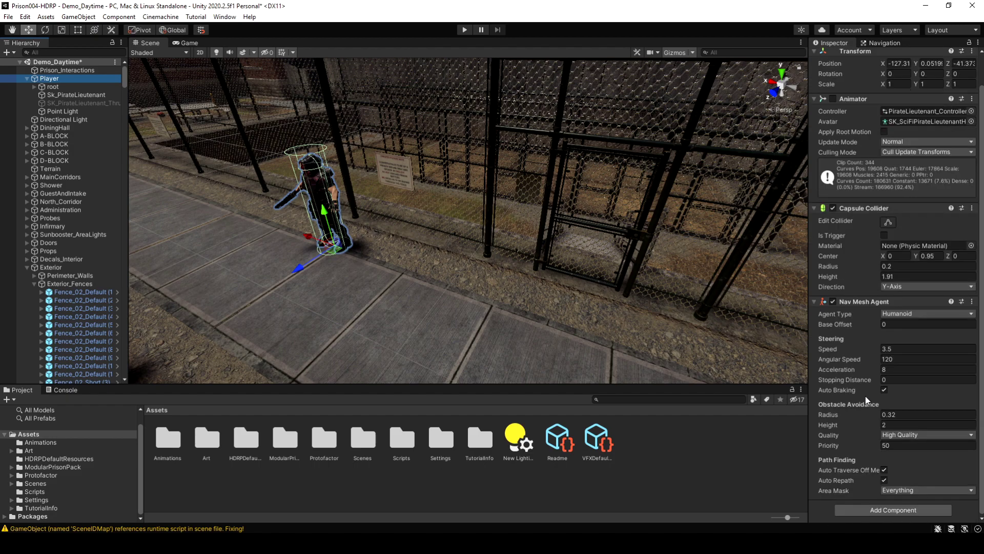
pyautogui.click(884, 513)
pyautogui.write('Pla')
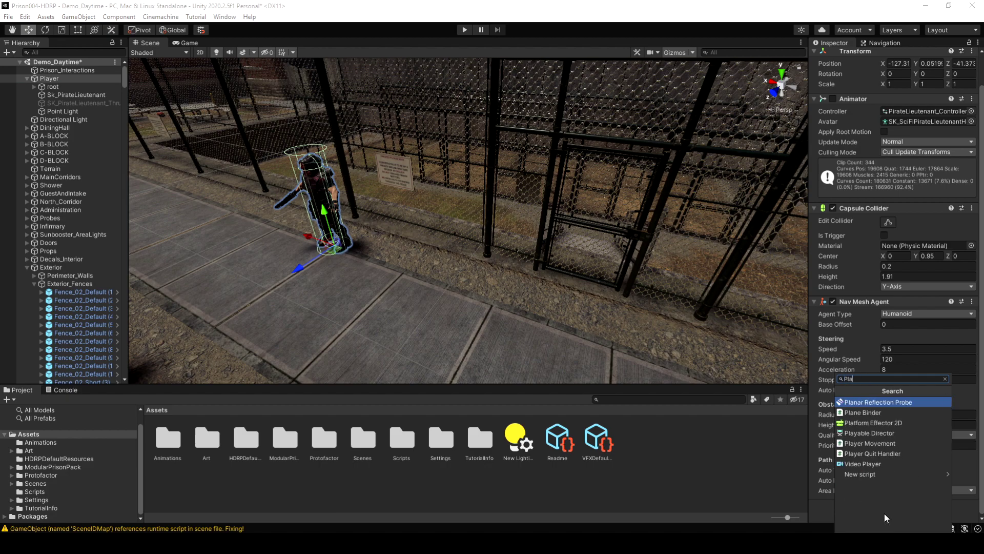
pyautogui.write('yerController')
pyautogui.press('Return')
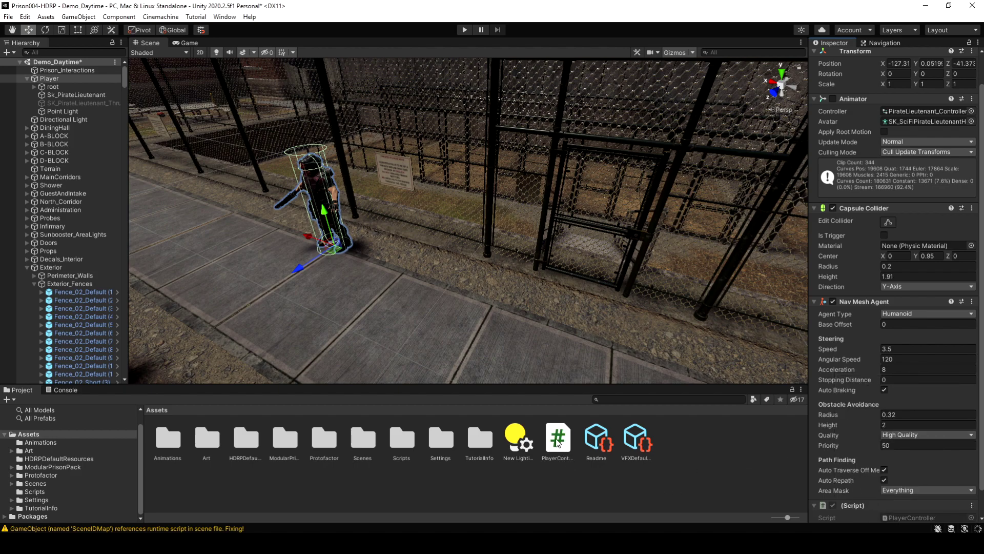
pyautogui.doubleClick(557, 440)
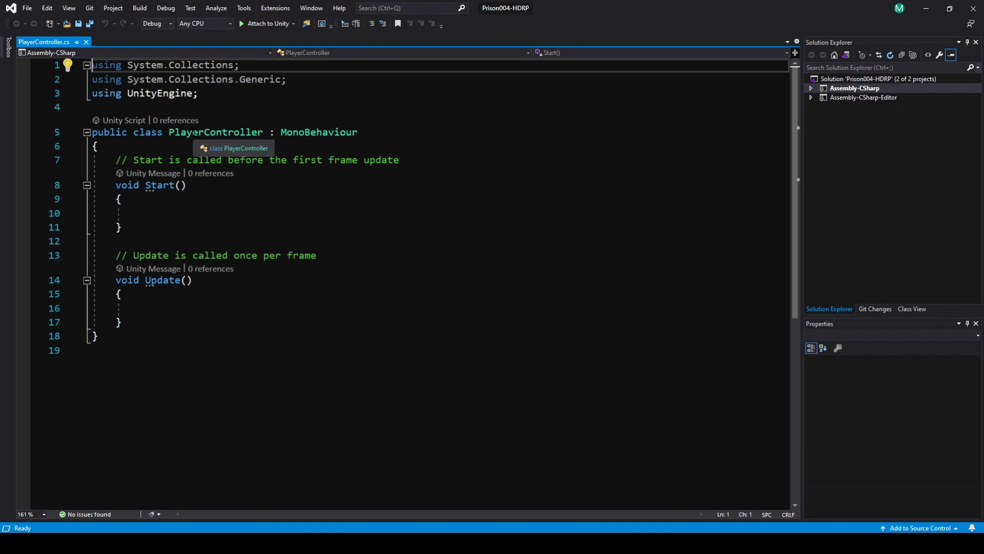
# Add an AI namespace using line below the UnityEngine import and save.
pyautogui.click(287, 94)
pyautogui.press('Return')
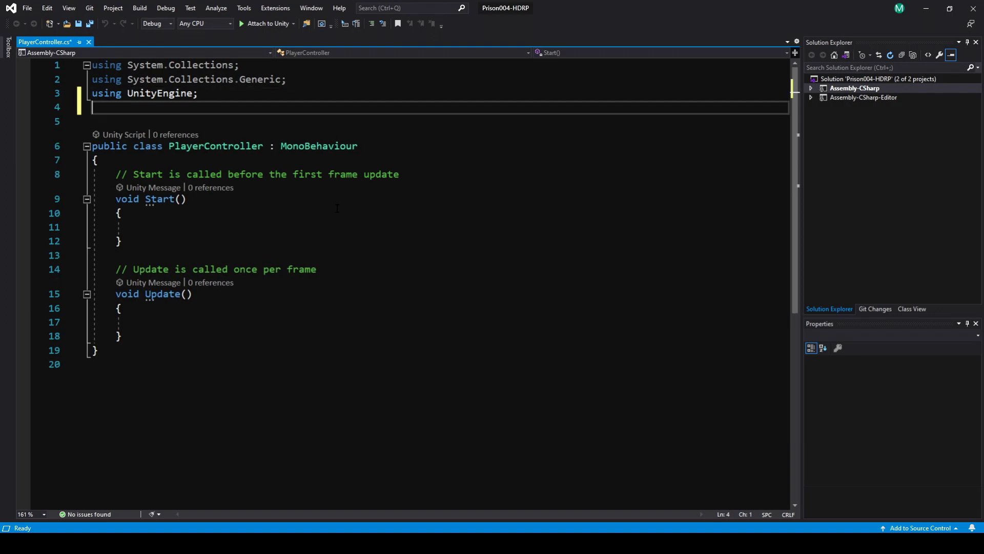
pyautogui.write('using unityEditor.AI;')
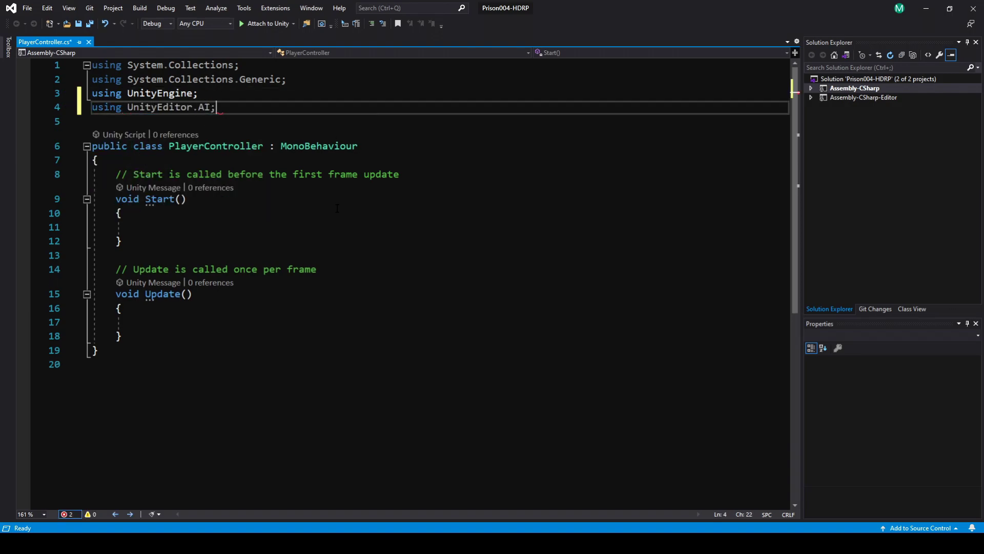
pyautogui.hotkey('ctrl', 's')
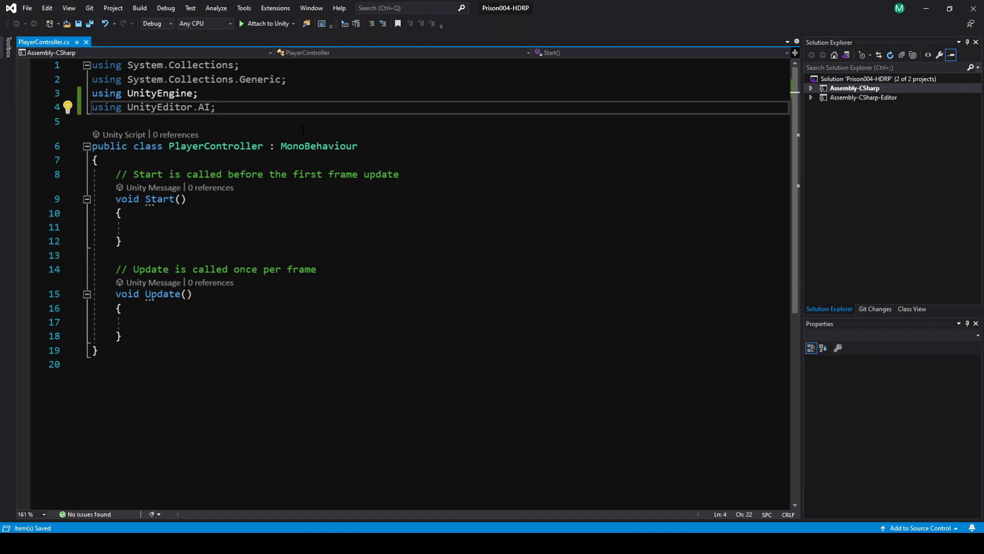
# Add [RequireComponent(typeof(NavMeshAgent))] above the class and correct line 4 to 'using UnityEngine.AI;'.
pyautogui.press('Return')
pyautogui.press('Return')
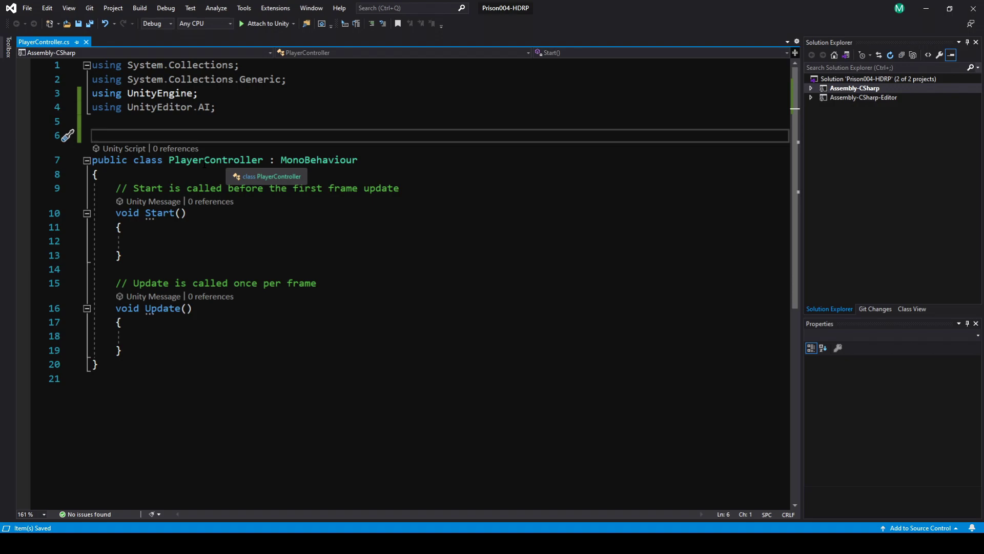
pyautogui.write('[RequireComponent')
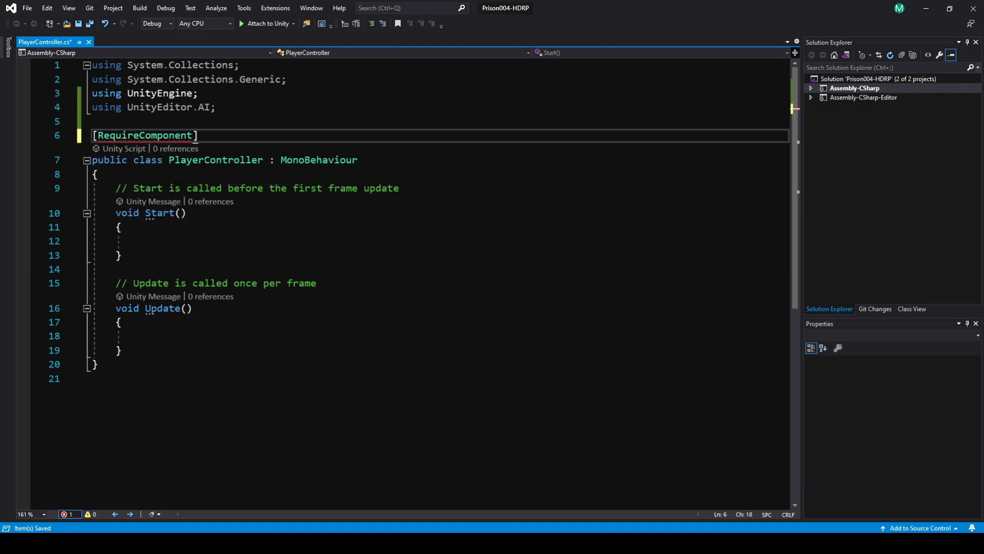
pyautogui.write('(typeof(na')
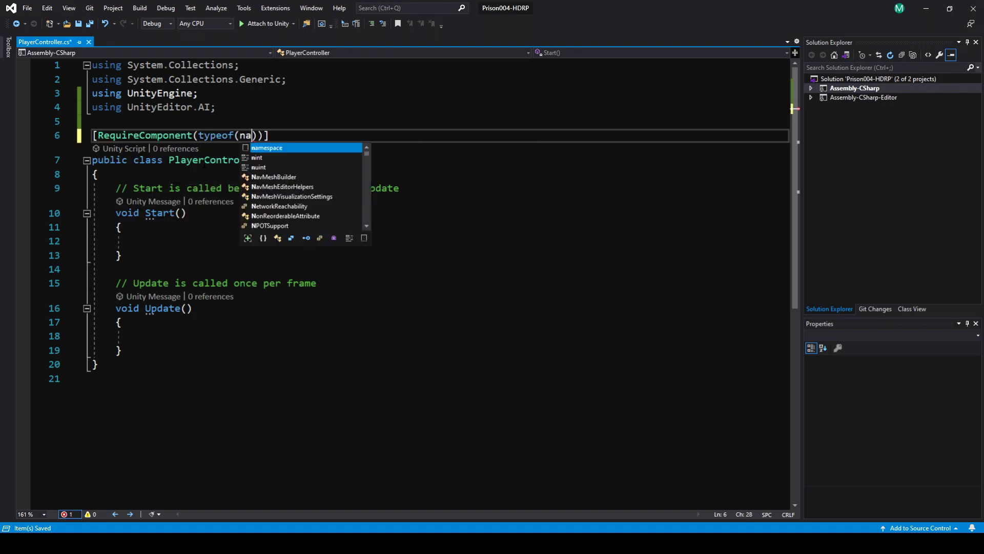
pyautogui.write('vmesh')
pyautogui.press('Return')
pyautogui.press('BackSpace')
pyautogui.press('BackSpace')
pyautogui.press('BackSpace')
pyautogui.press('BackSpace')
pyautogui.press('BackSpace')
pyautogui.press('BackSpace')
pyautogui.press('BackSpace')
pyautogui.press('BackSpace')
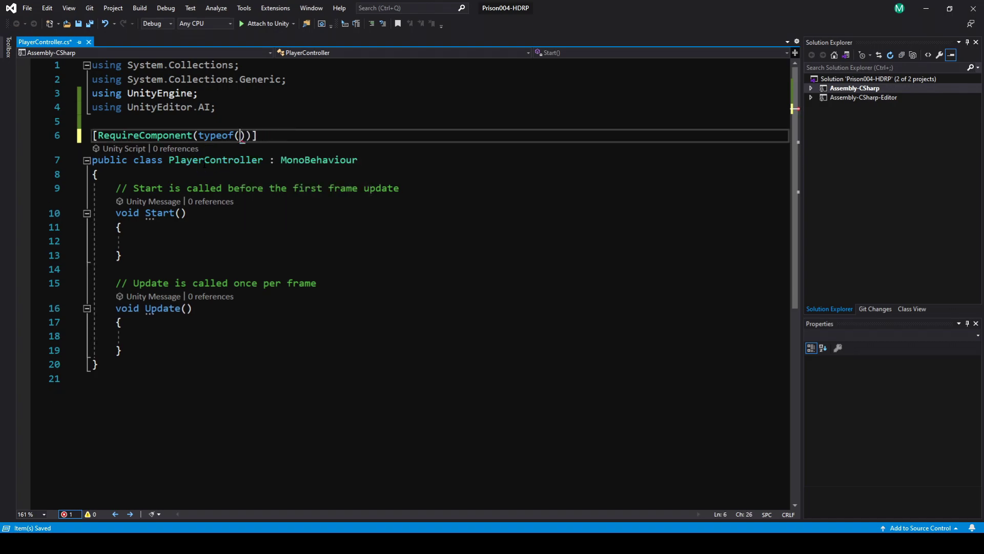
pyautogui.write('navmesha')
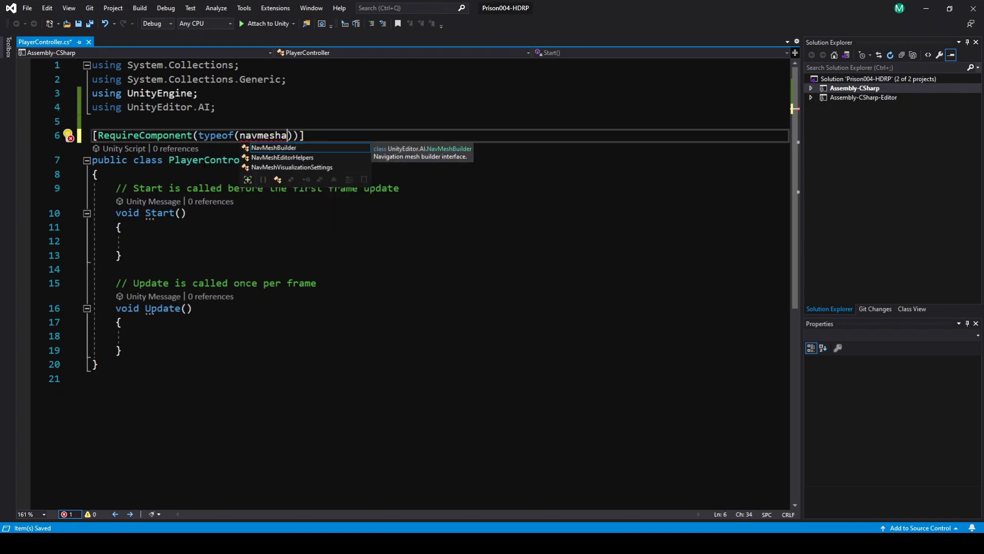
pyautogui.doubleClick(159, 106)
pyautogui.write('unitye')
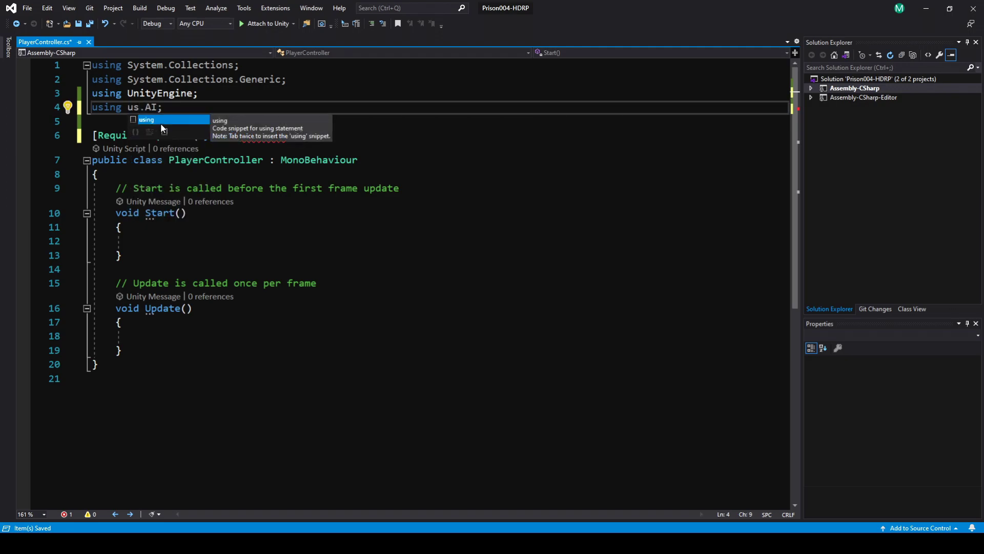
pyautogui.write('ngine')
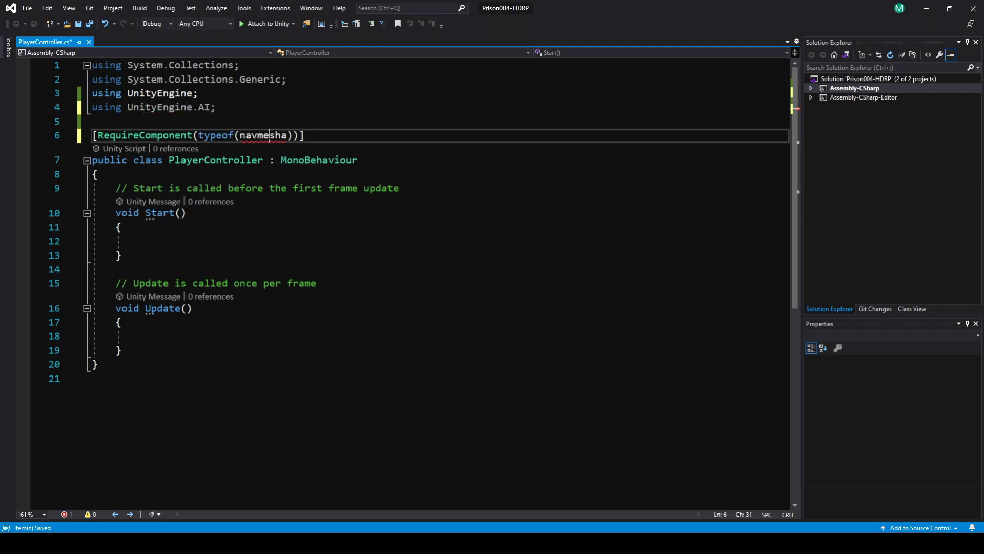
pyautogui.doubleClick(263, 135)
pyautogui.write('navmeshag')
pyautogui.press('Tab')
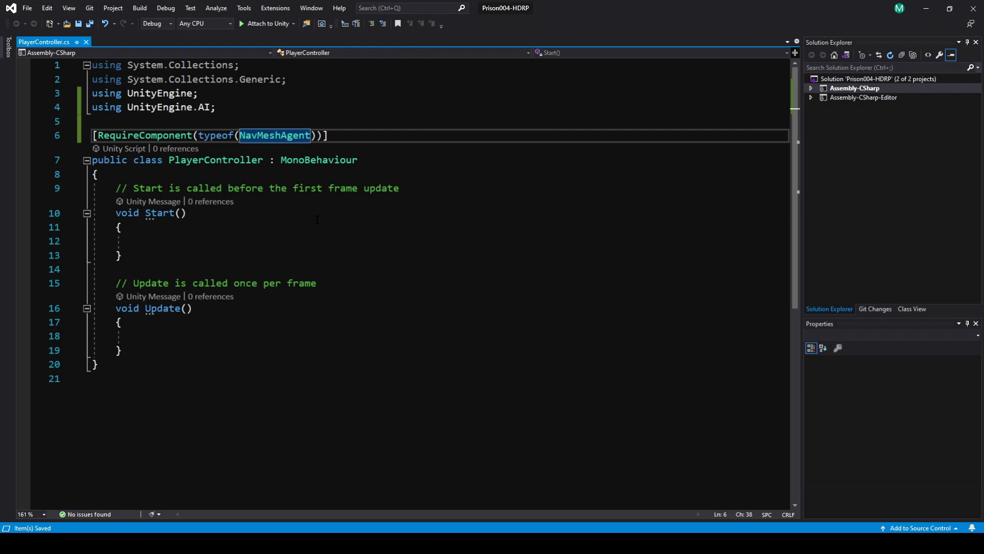
pyautogui.click(200, 177)
# Declare a 'private NavMeshAgent myNavmeshAgent;' field in the PlayerController class.
pyautogui.press('Return')
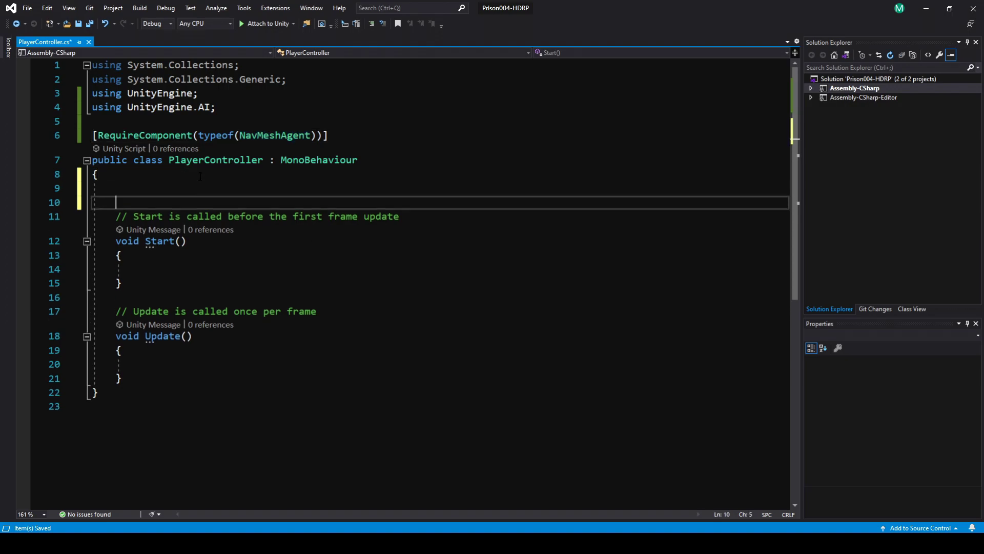
pyautogui.press('Return')
pyautogui.press('Up')
pyautogui.write('private ')
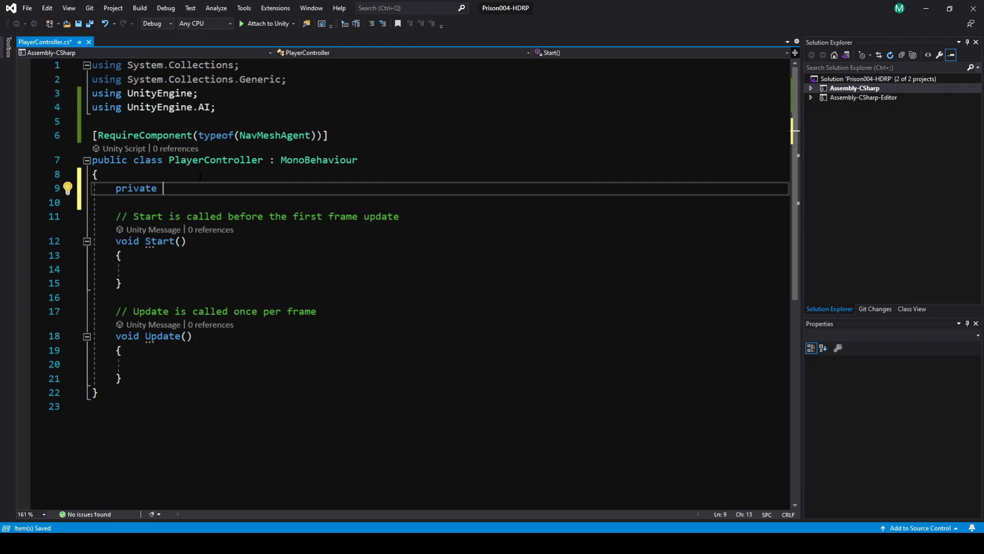
pyautogui.write('NavMeshAgent')
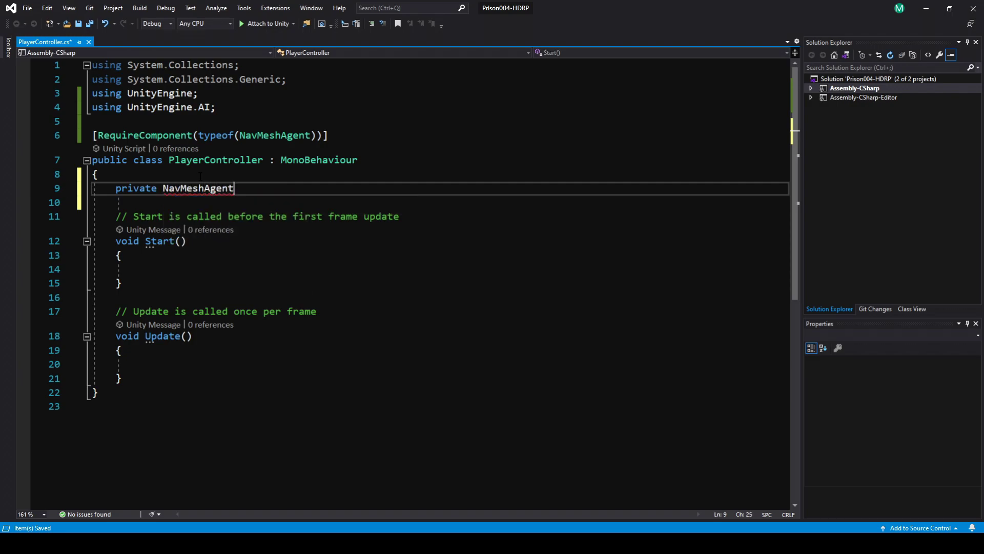
pyautogui.write(' myNavmeshAgent;')
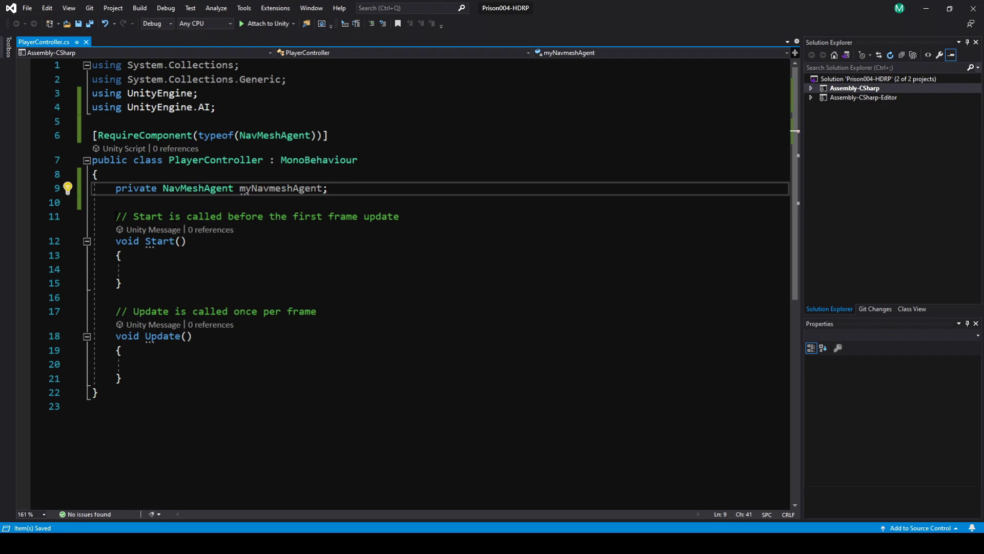
# Replace Start with an Awake method setting myNavmeshAgent = GetComponent<NavMeshAgent>().
pyautogui.moveTo(116, 216); pyautogui.dragTo(139, 283)
pyautogui.write('awake')
pyautogui.press('Tab')
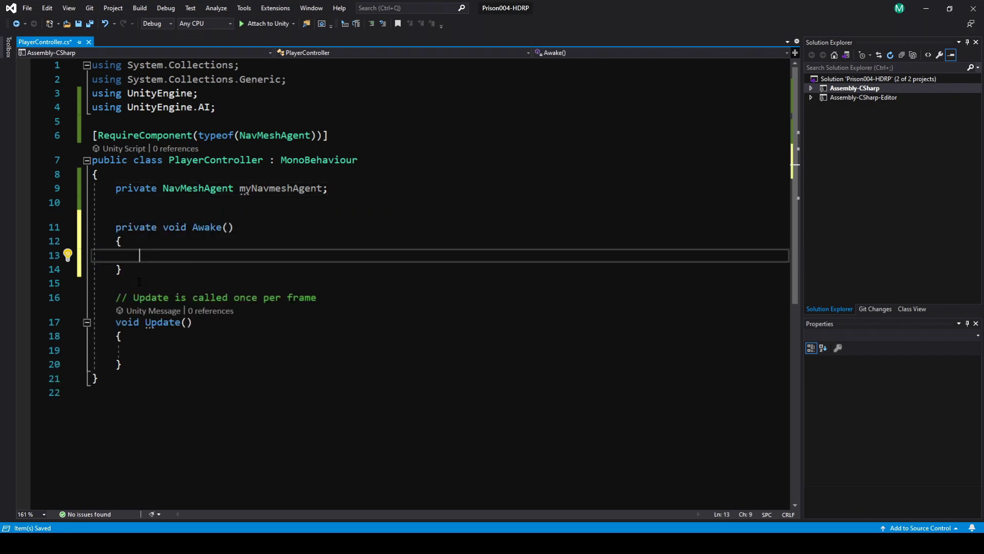
pyautogui.write('myNavmeshAgent')
pyautogui.press('Tab')
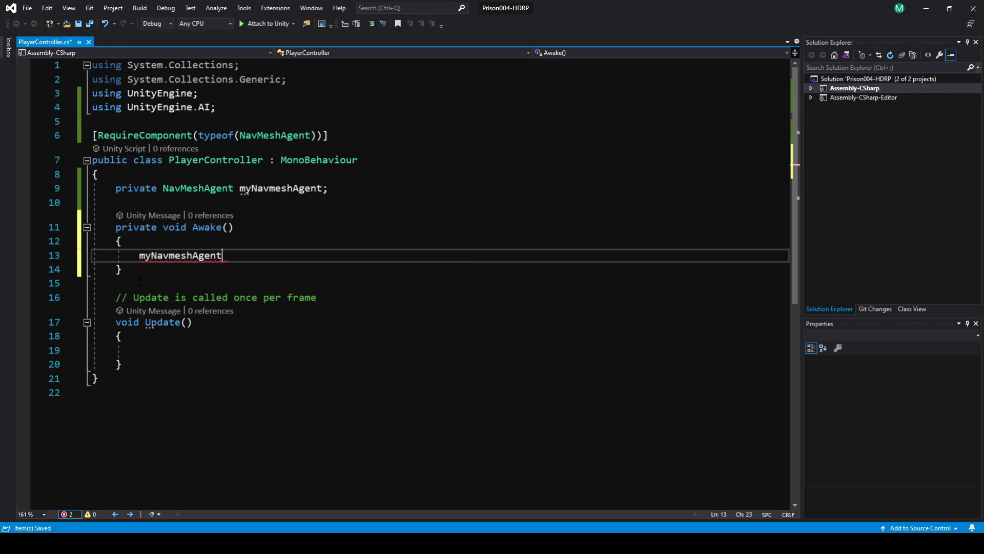
pyautogui.write('= ge')
pyautogui.press('Tab')
pyautogui.write('<Na')
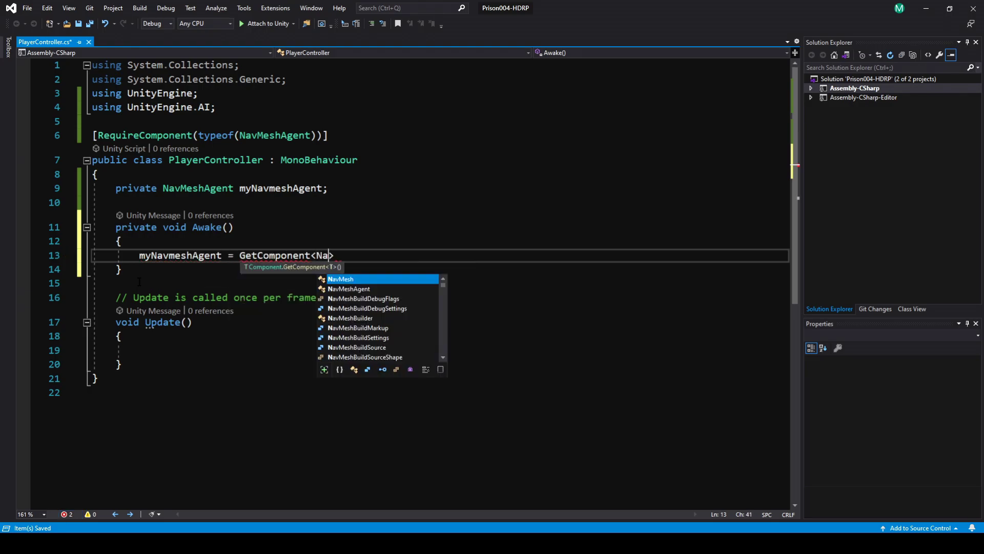
pyautogui.write('vMeshA')
pyautogui.press('Tab')
pyautogui.write('()')
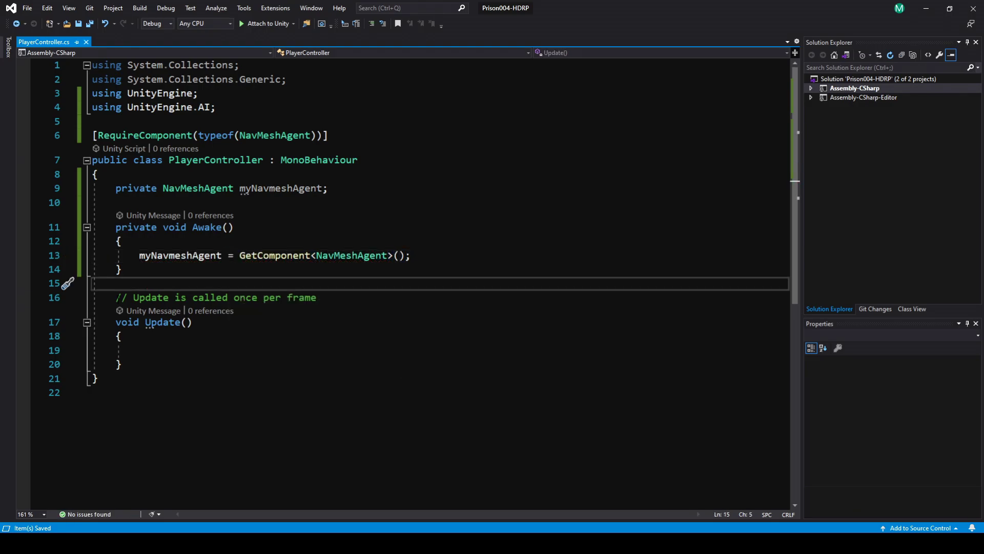
# Add an empty private void ClickToMove() method below Update.
pyautogui.scroll(-3, 165, 319)
pyautogui.click(165, 319)
pyautogui.press('Return')
pyautogui.press('Return')
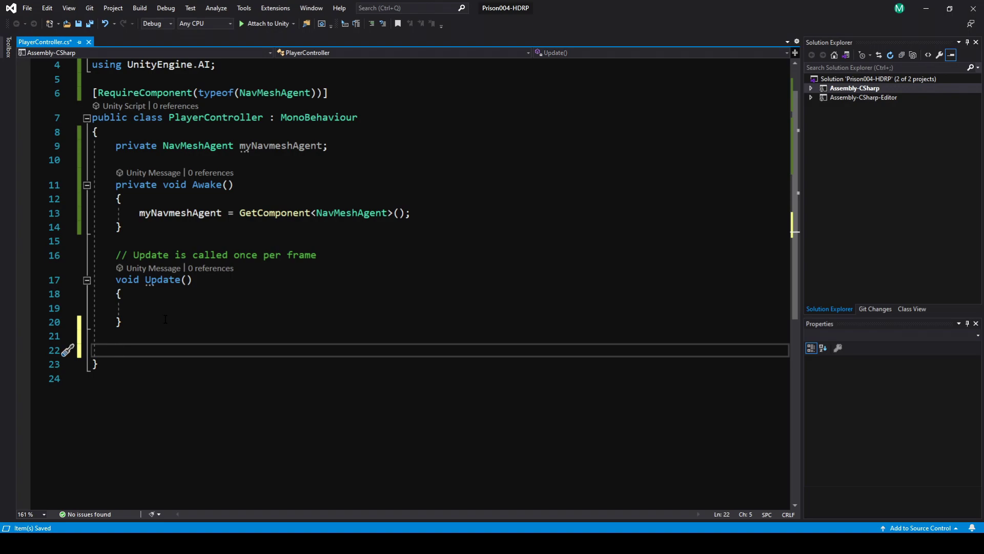
pyautogui.write('private void Cl')
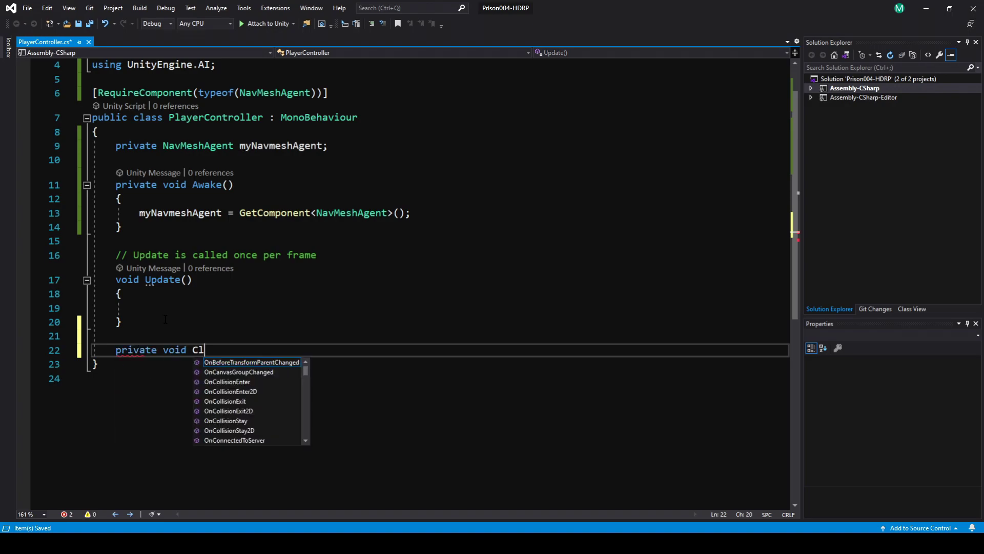
pyautogui.write('ickToMove()')
pyautogui.press('Return')
pyautogui.write('{')
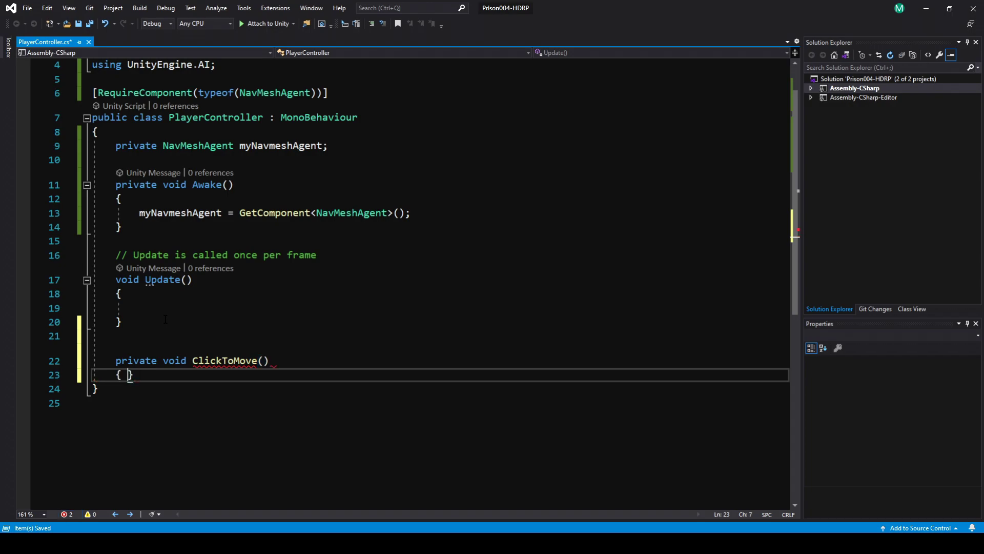
pyautogui.press('Return')
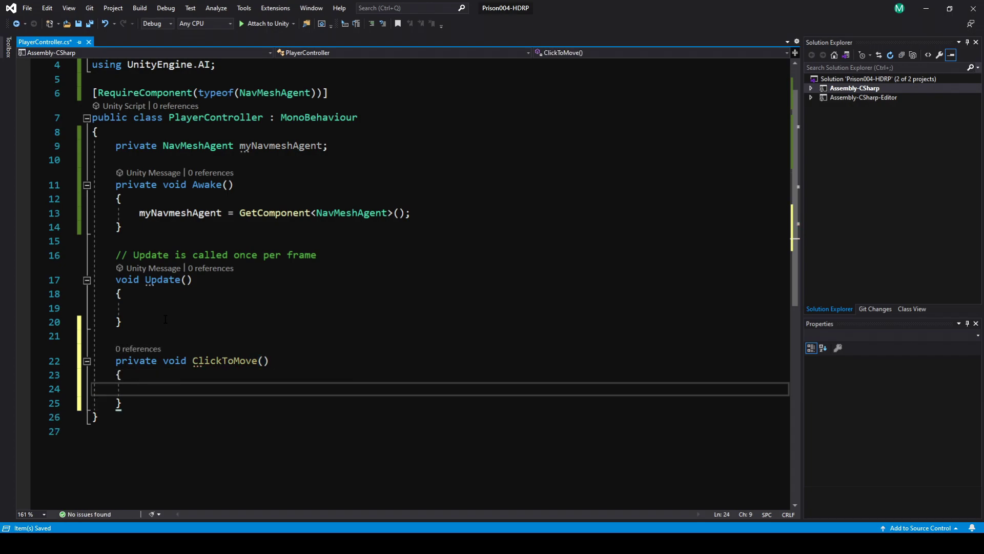
# Create 'Ray ray = Camera.main.ScreenPointToRay(Input.mousePosition);' in ClickToMove and save.
pyautogui.write('Ray ray = Camera.man')
pyautogui.press('Return')
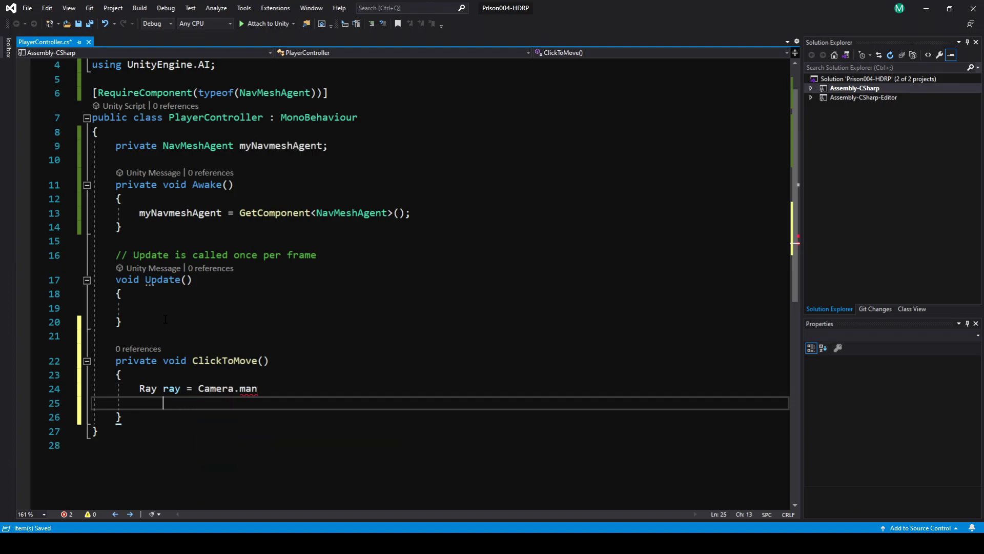
pyautogui.press('BackSpace')
pyautogui.press('BackSpace')
pyautogui.press('BackSpace')
pyautogui.press('BackSpace')
pyautogui.press('BackSpace')
pyautogui.write('.main')
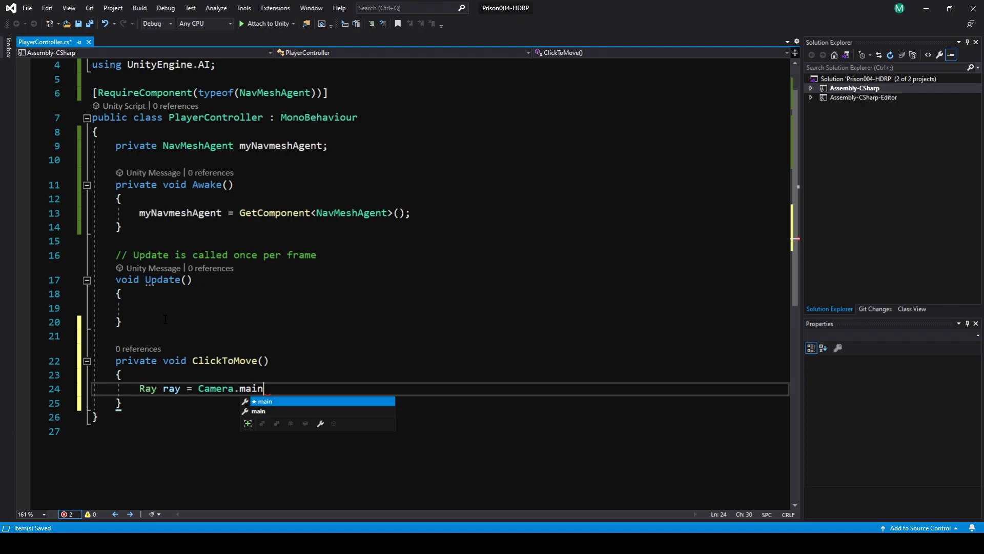
pyautogui.write('.screen')
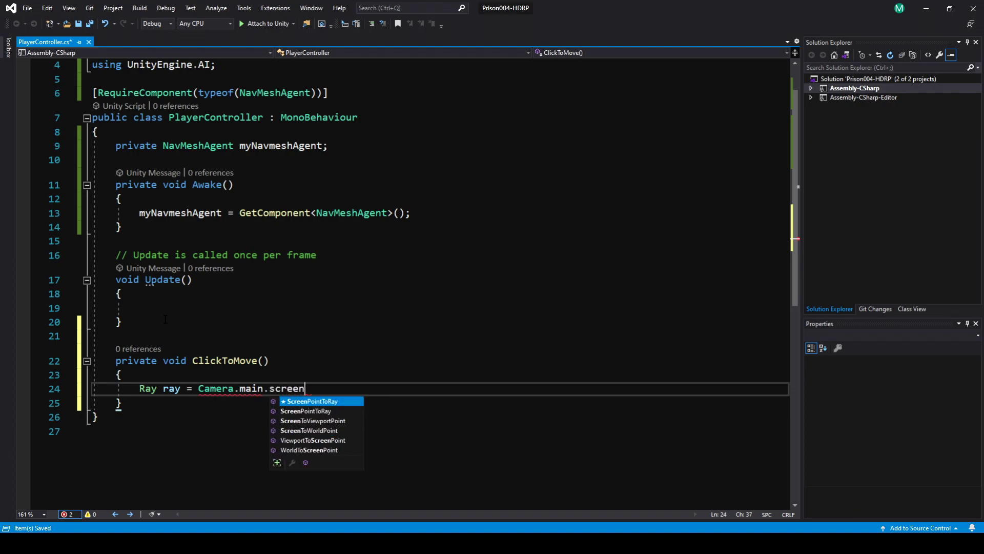
pyautogui.press('Tab')
pyautogui.write('(inpu')
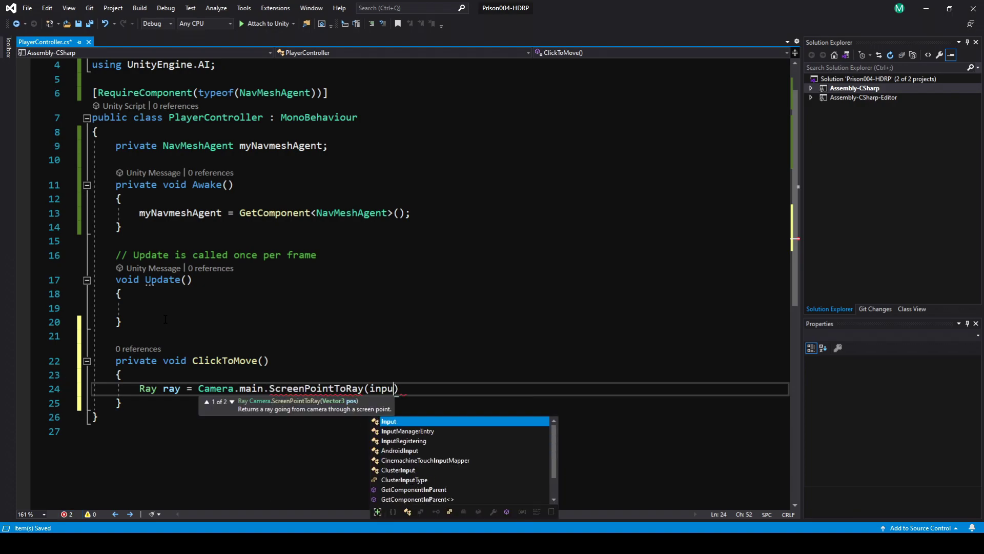
pyautogui.write('.mouse')
pyautogui.press('Tab')
pyautogui.write(');')
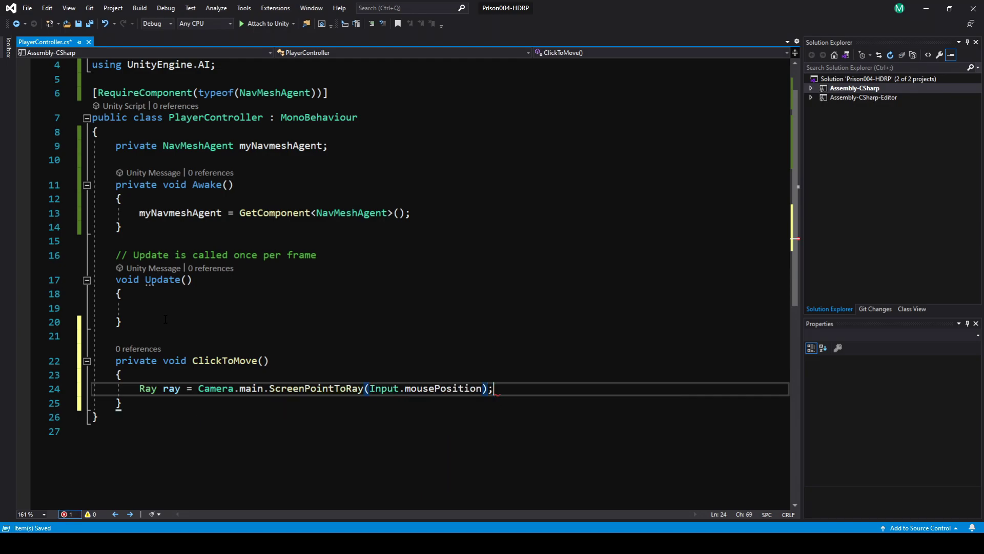
pyautogui.hotkey('ctrl', 's')
# Declare RaycastHit hit and 'bool hasHit = Physics.Raycast(ray, out hit);', then save.
pyautogui.press('Return')
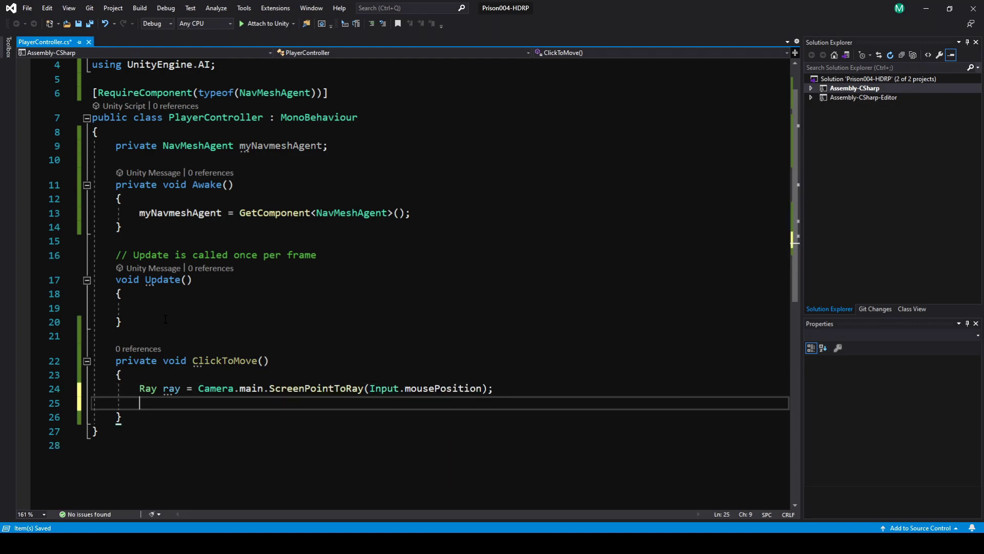
pyautogui.write('rayca')
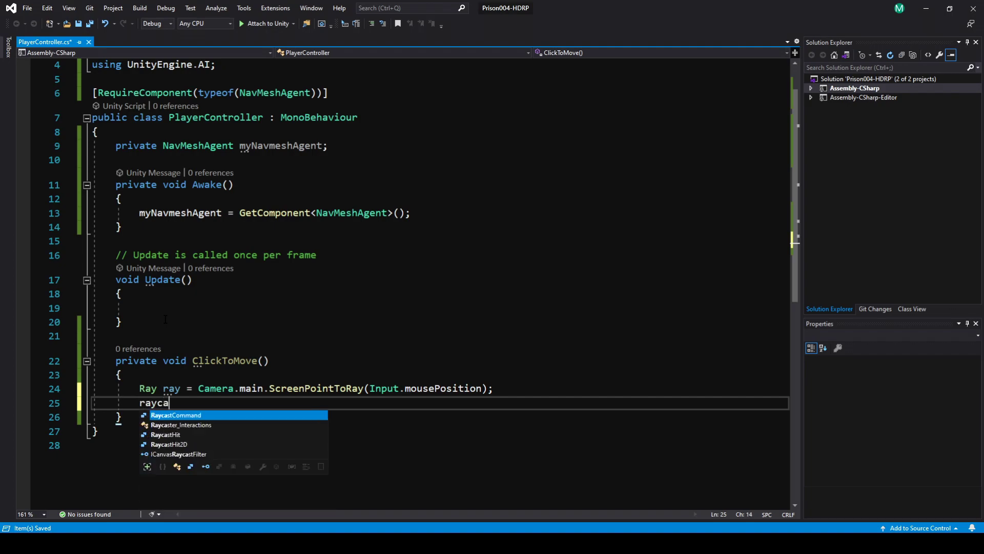
pyautogui.write('sh hit')
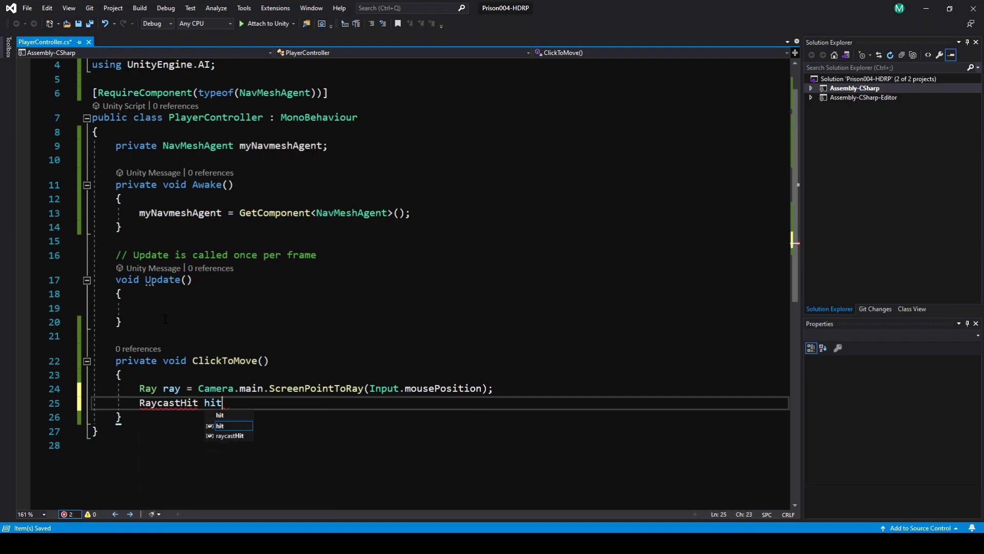
pyautogui.write(';')
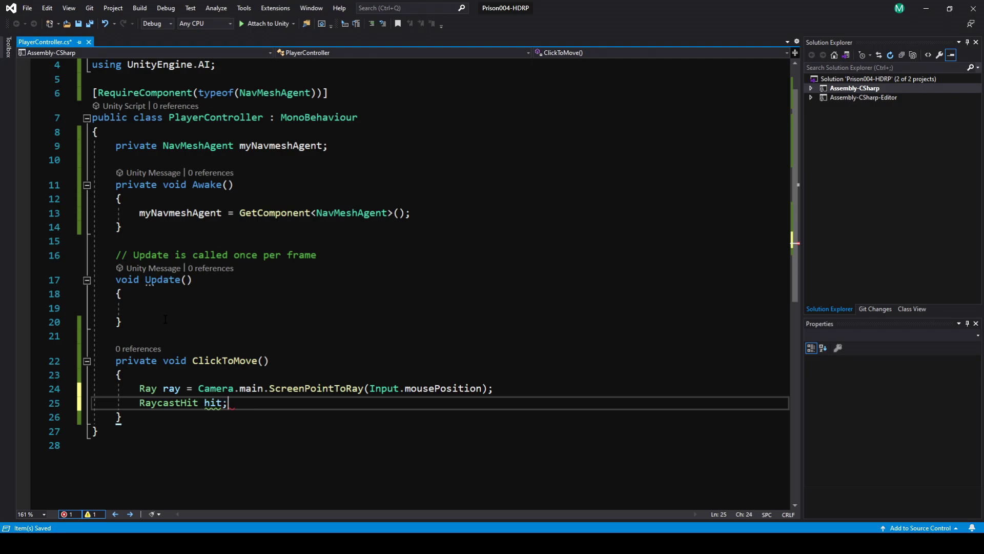
pyautogui.press('Return')
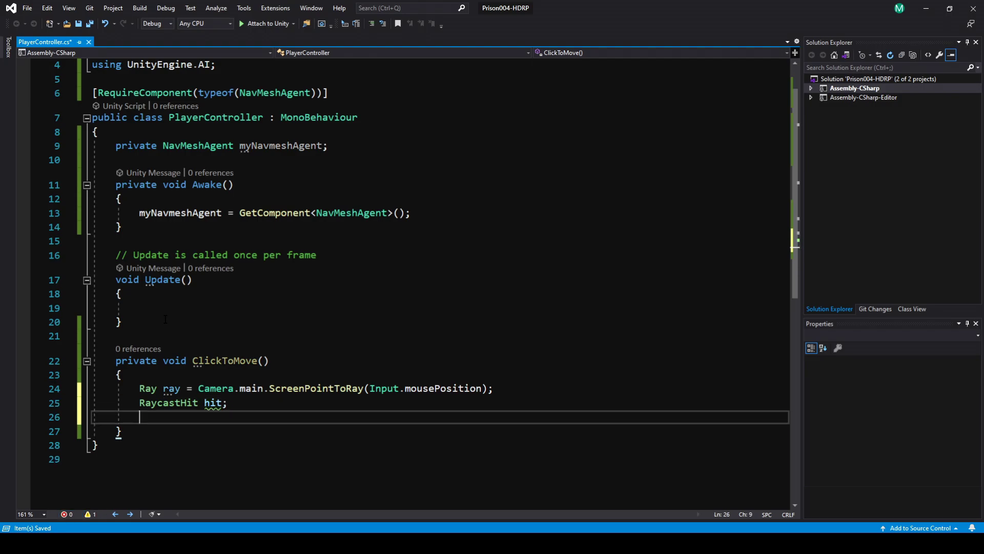
pyautogui.hotkey('ctrl', 's')
pyautogui.write('bool has')
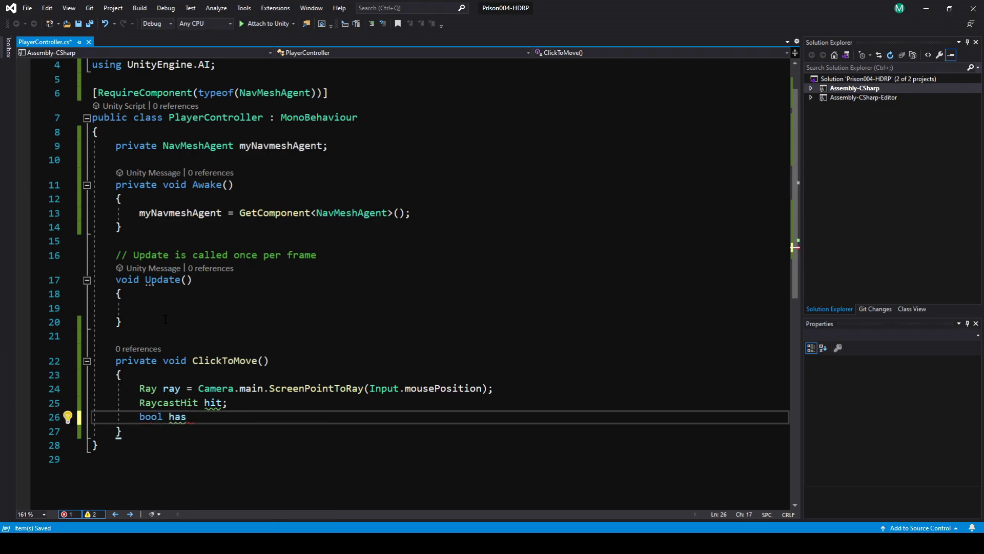
pyautogui.write('Hit = Physics.')
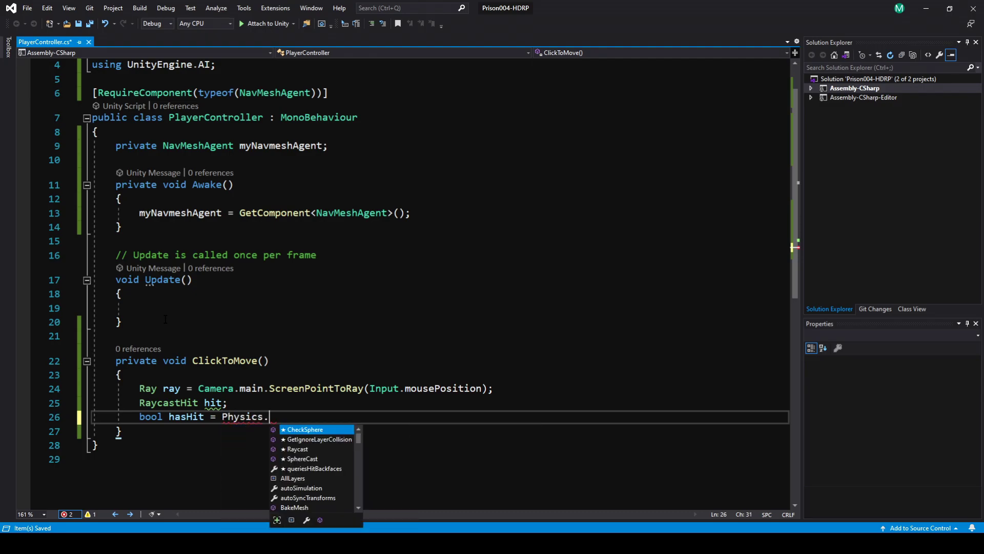
pyautogui.write('Raycast(')
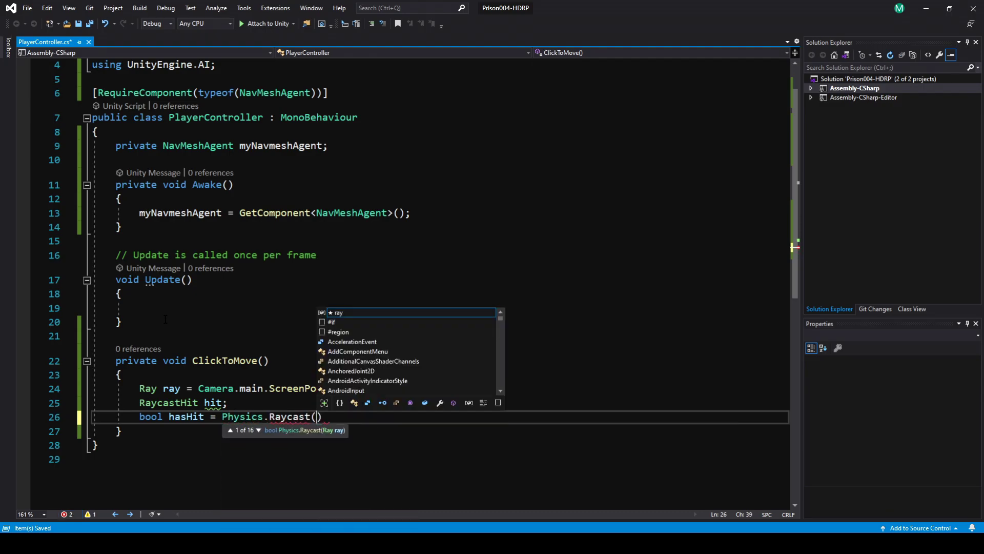
pyautogui.write('ray')
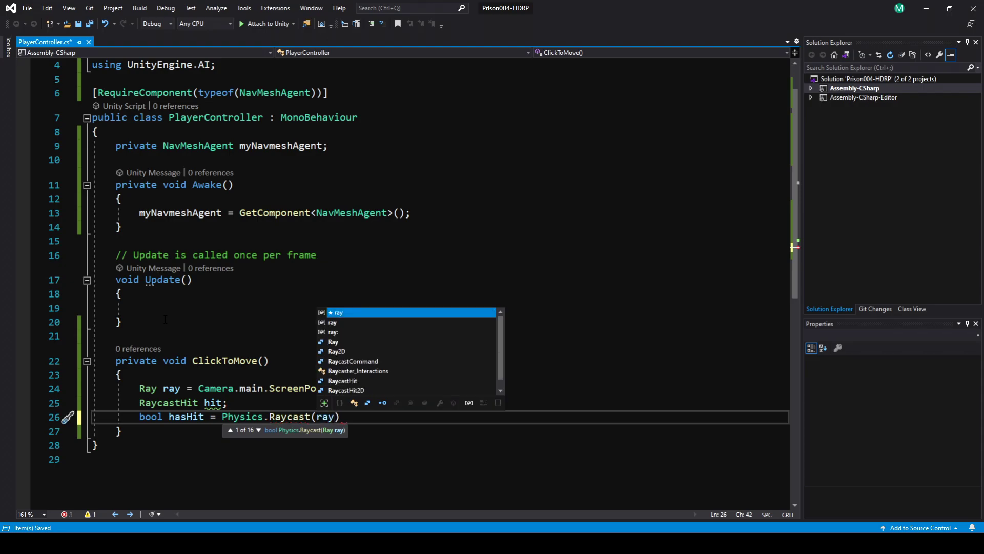
pyautogui.write(', out hit);')
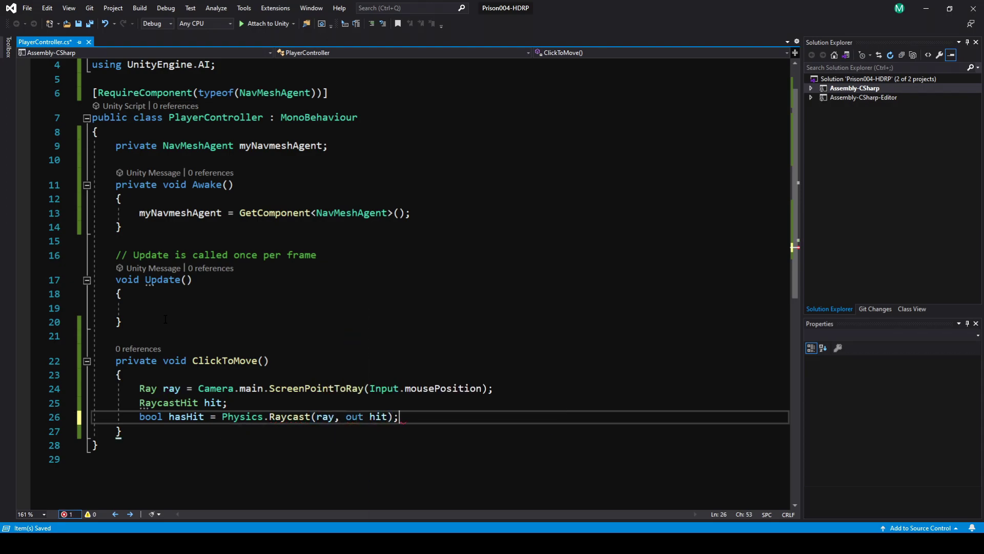
pyautogui.hotkey('ctrl', 's')
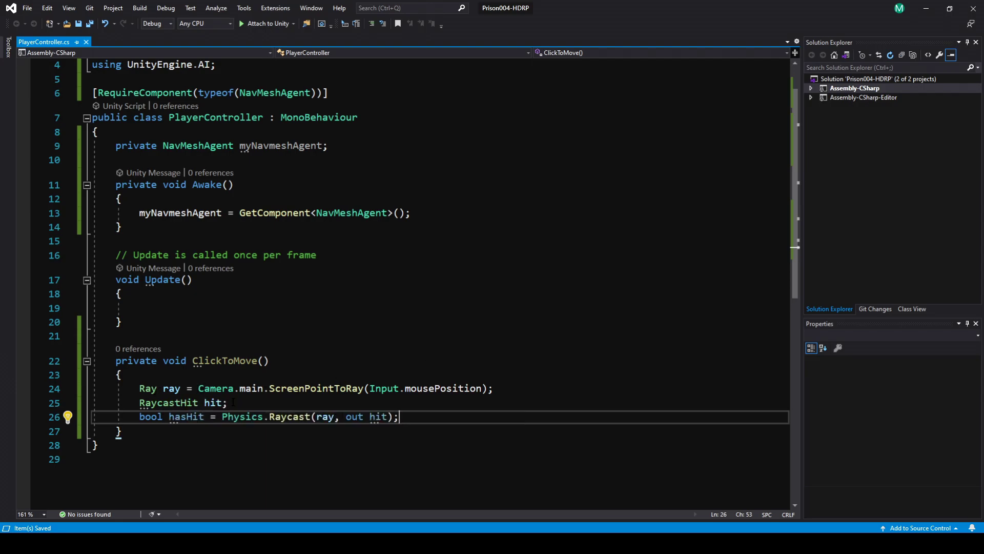
# Add an empty if (hasHit) block after the raycast.
pyautogui.moveTo(378, 418)
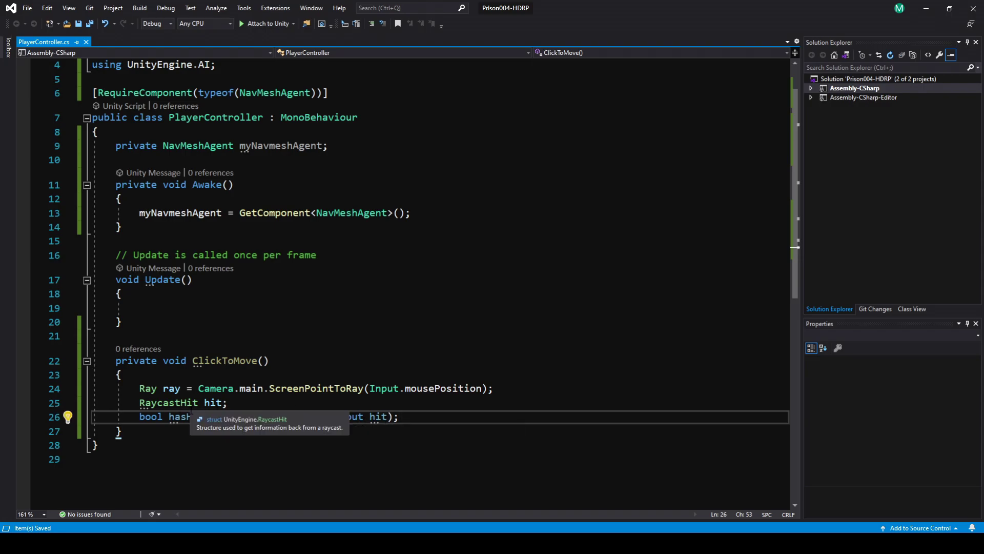
pyautogui.press('Return')
pyautogui.write('if (hasha')
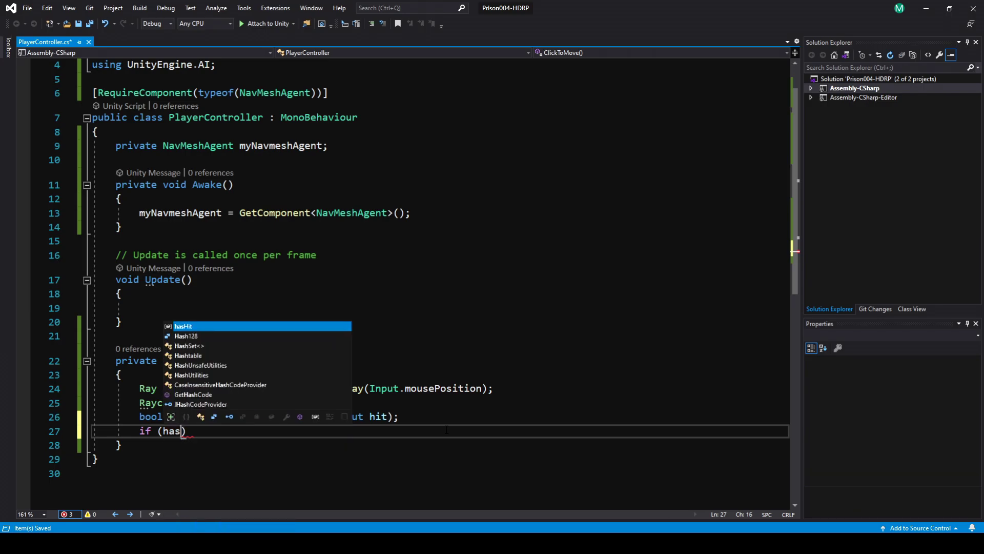
pyautogui.press('BackSpace')
pyautogui.press('BackSpace')
pyautogui.write('Hit)')
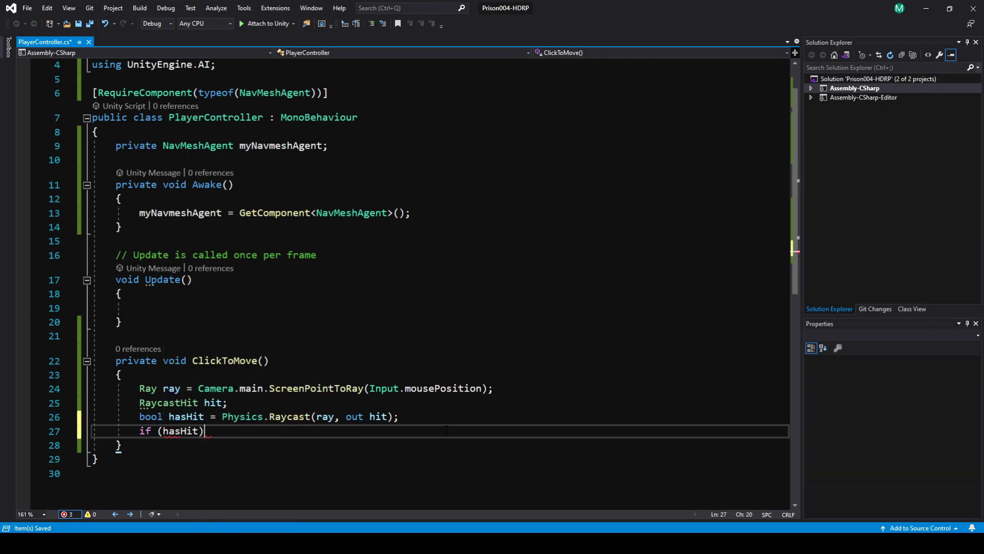
pyautogui.press('Return')
pyautogui.write('{')
pyautogui.press('Return')
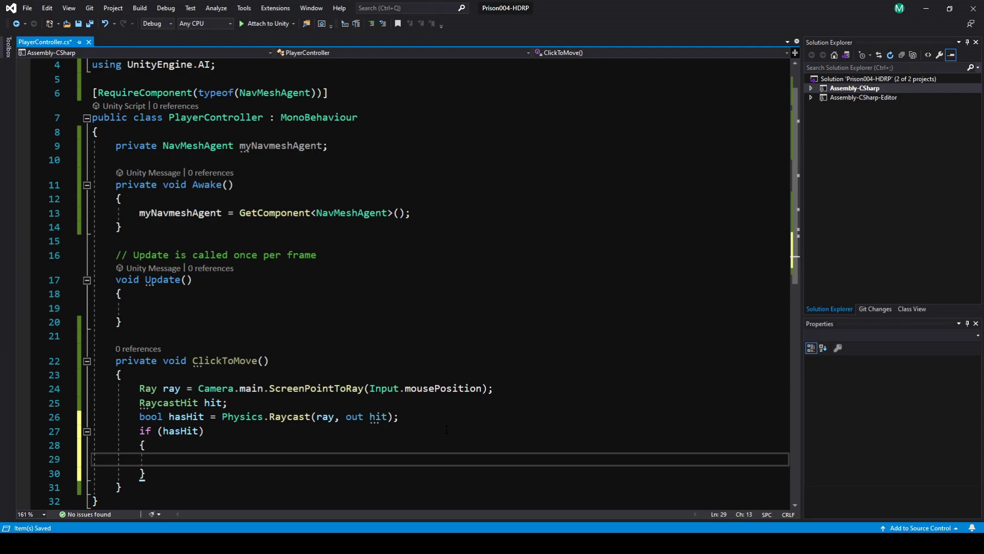
pyautogui.scroll(-3, 182, 350)
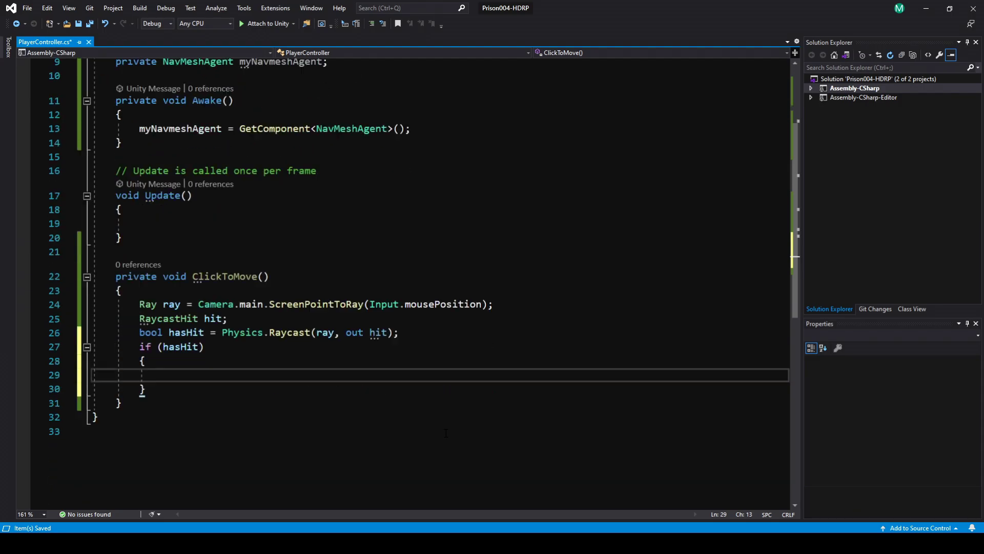
# Add a private void SetDestination(Vector3 target) method below ClickToMove.
pyautogui.click(182, 349)
pyautogui.press('Return')
pyautogui.press('Return')
pyautogui.press('Return')
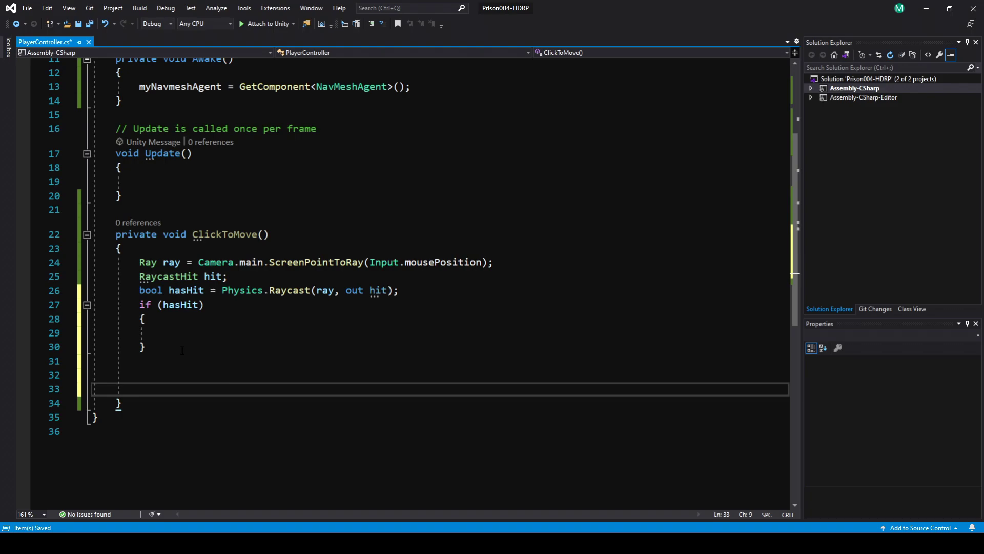
pyautogui.press('BackSpace')
pyautogui.press('BackSpace')
pyautogui.press('BackSpace')
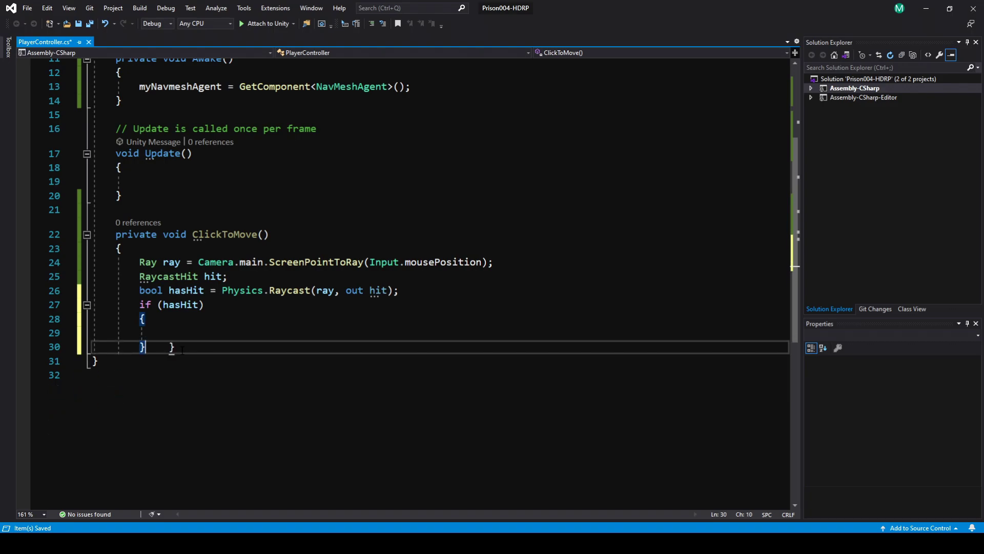
pyautogui.press('Down')
pyautogui.press('Return')
pyautogui.press('Return')
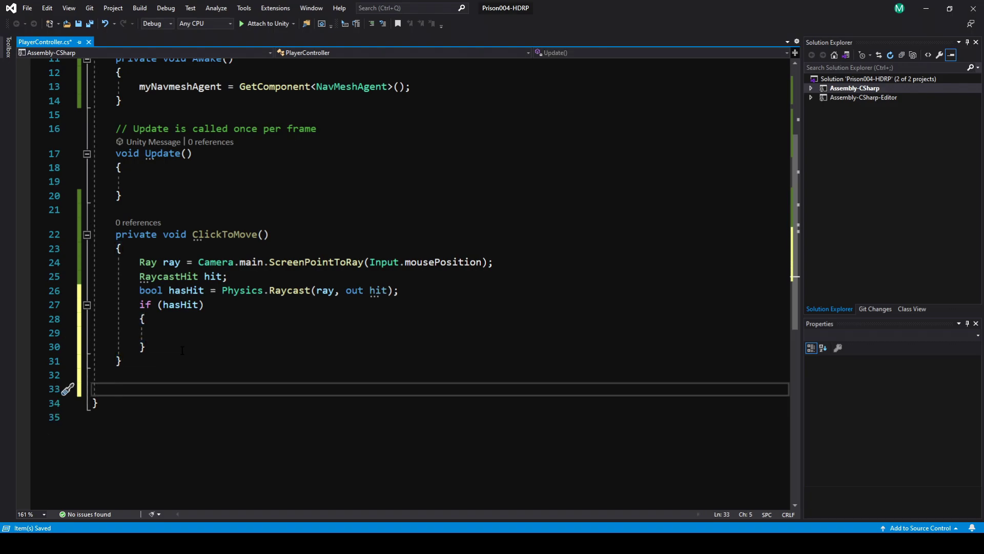
pyautogui.write('private void ')
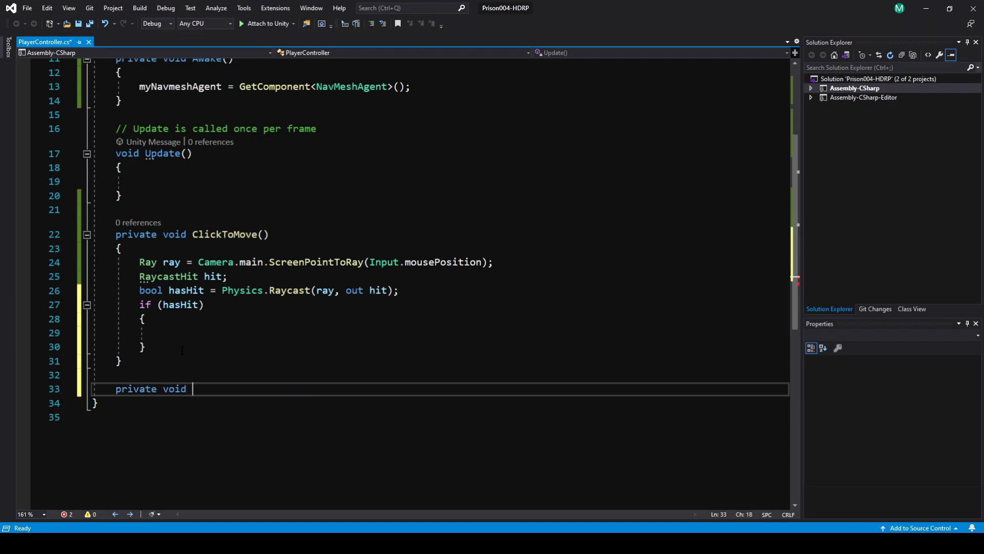
pyautogui.write('SetDestination(')
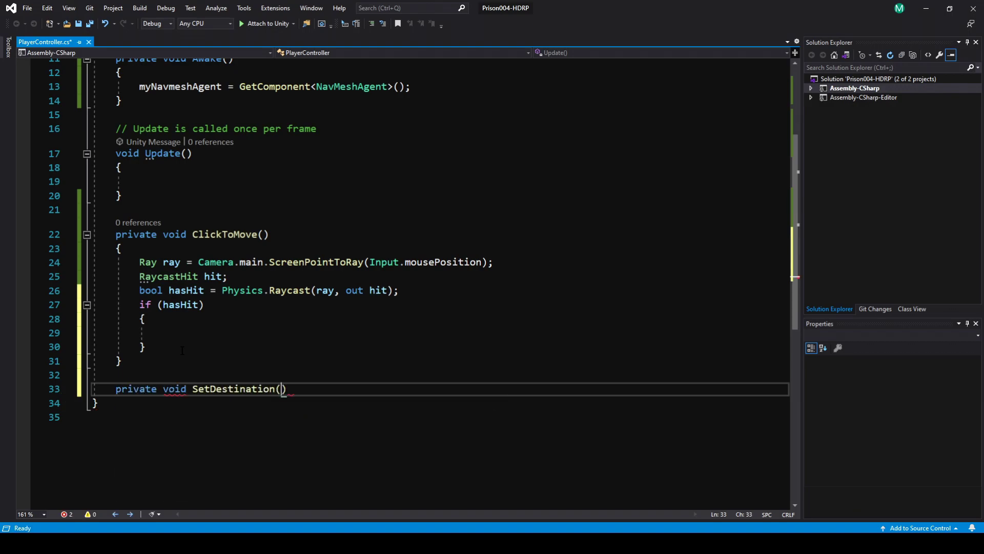
pyautogui.write('Vector3 target')
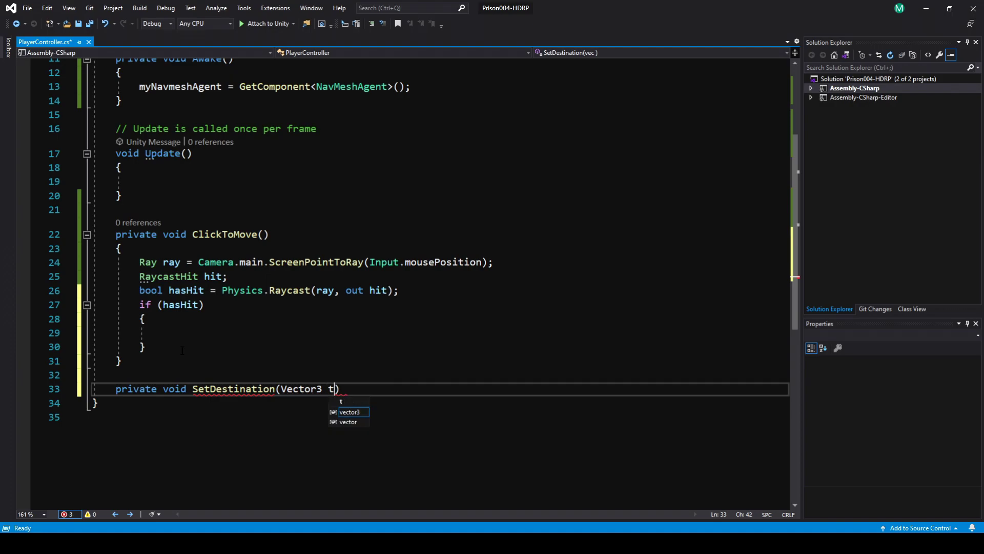
pyautogui.write(')')
pyautogui.press('Return')
pyautogui.write('{')
pyautogui.press('Return')
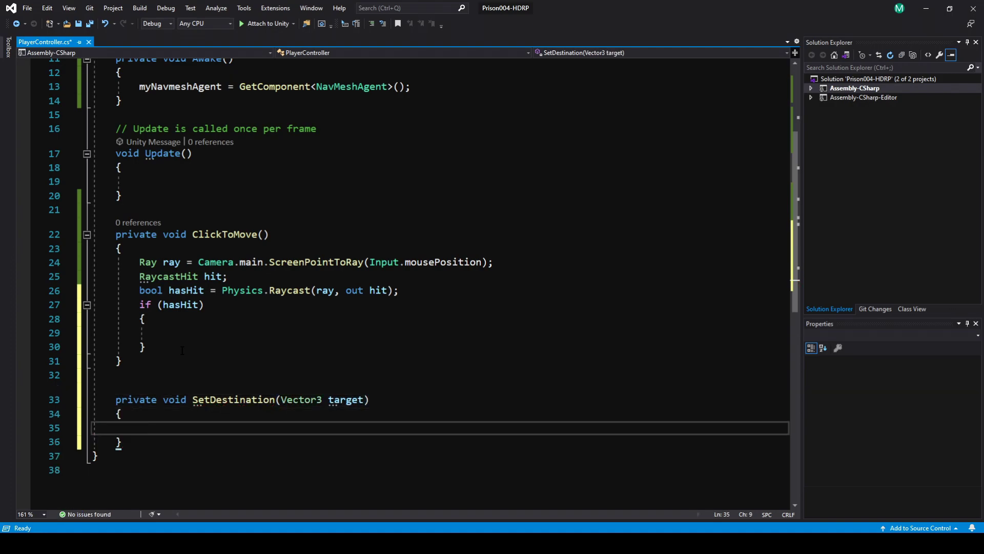
# Have it call myNavmeshAgent.SetDestination(target), save, and call SetDestination(hit.point) inside the hasHit block.
pyautogui.write('myNavmeshAgent')
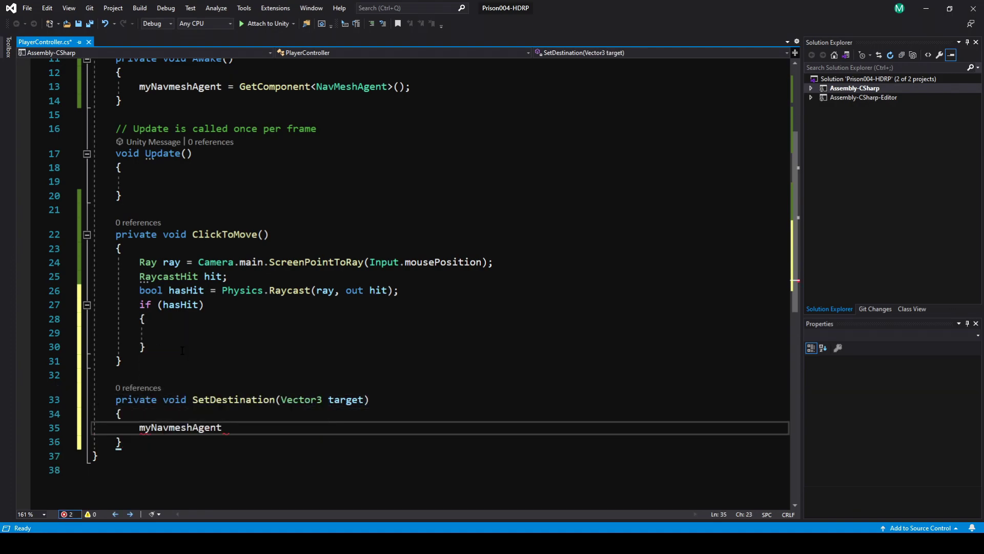
pyautogui.write('.SetDestination(')
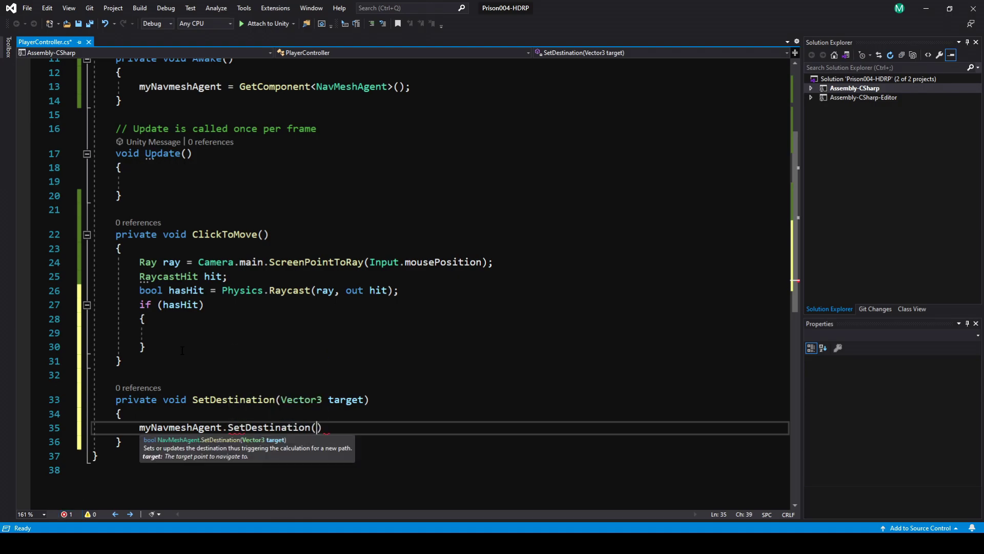
pyautogui.write('target);')
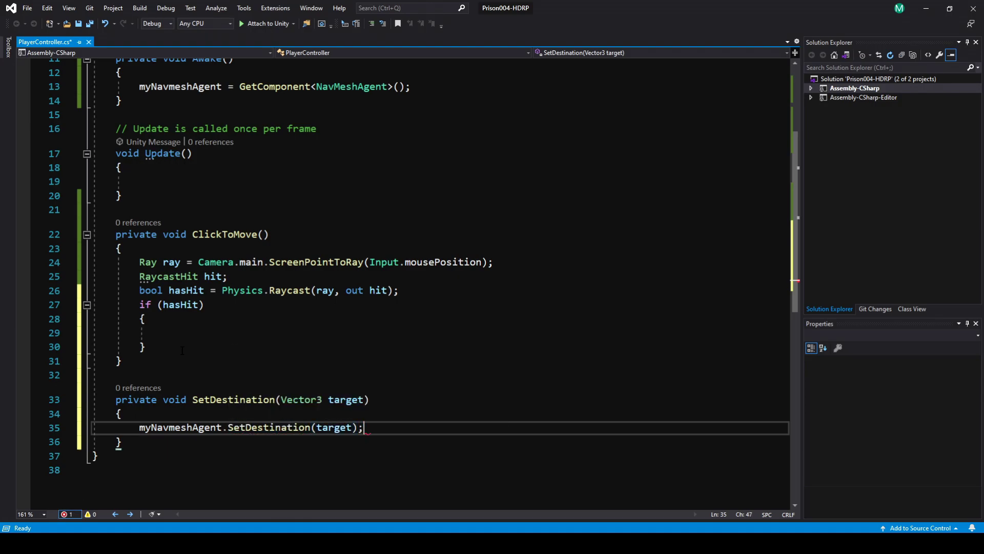
pyautogui.hotkey('ctrl', 's')
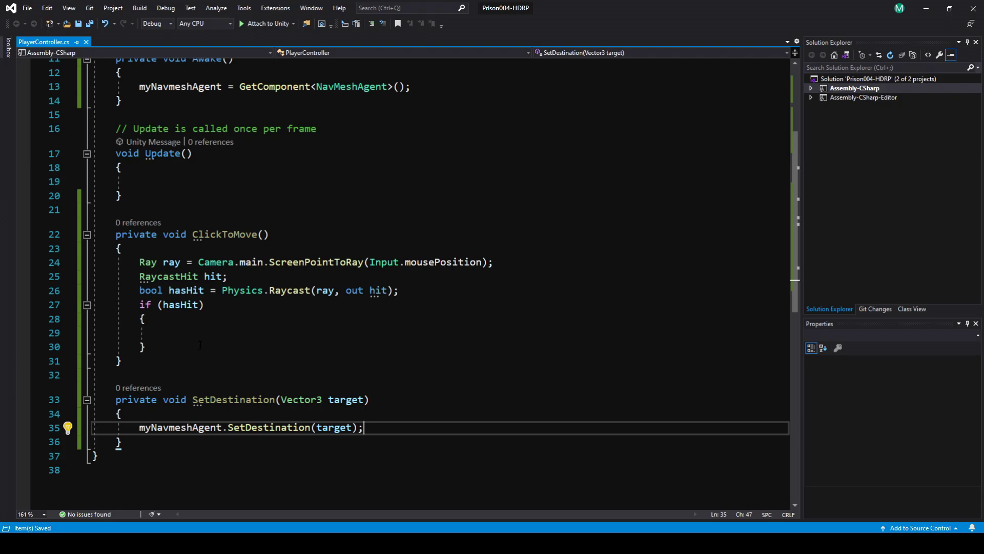
pyautogui.click(172, 332)
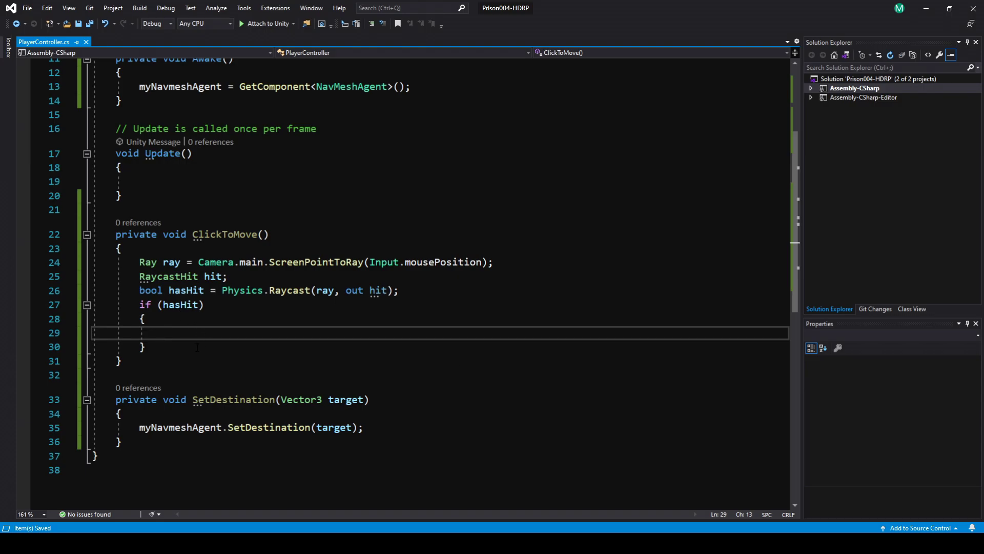
pyautogui.write('setde')
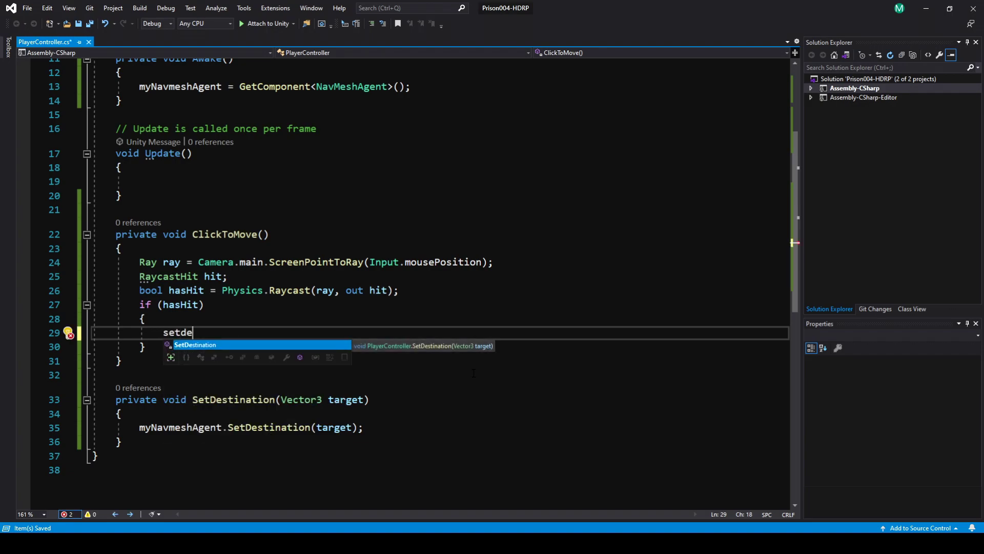
pyautogui.write('(hit.')
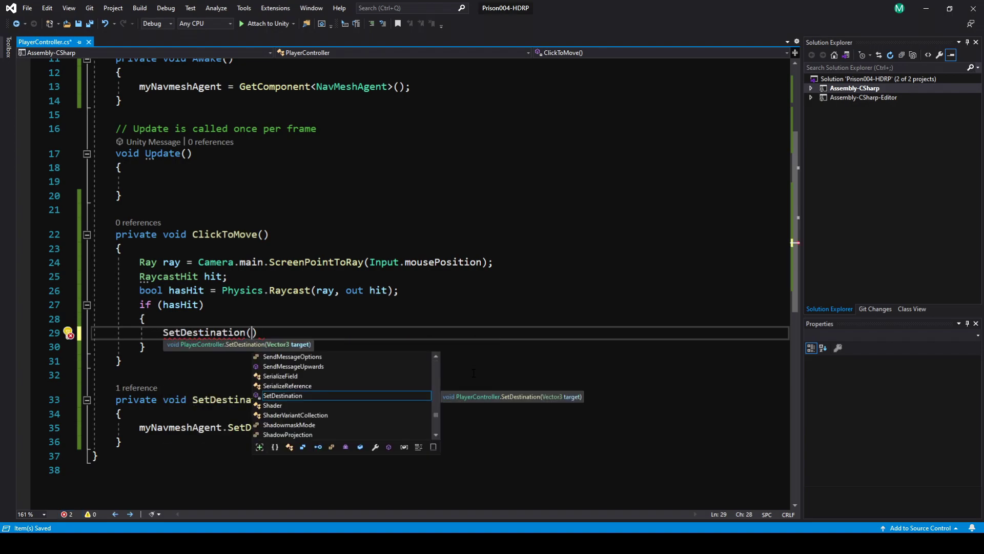
pyautogui.write('point);')
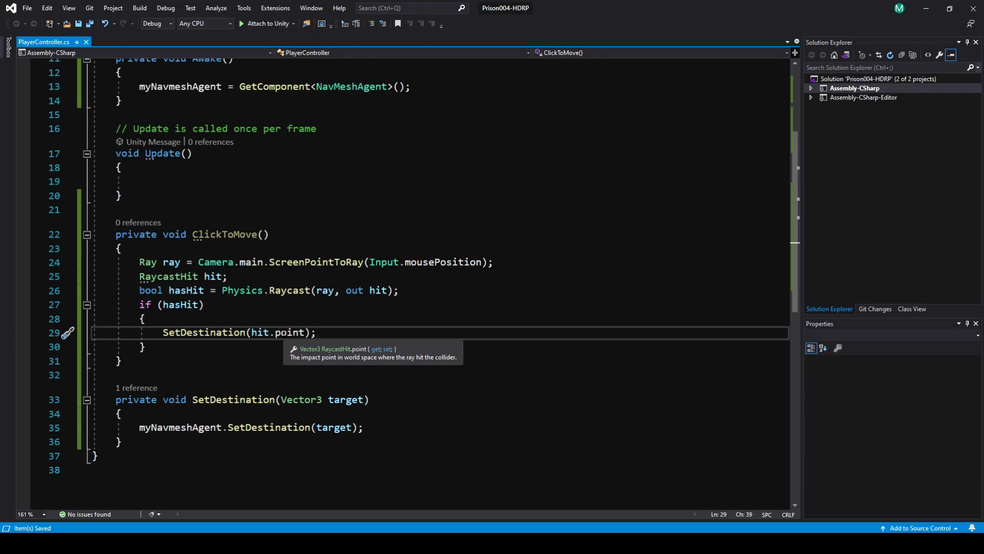
# Make Update call ClickToMove() when Input.GetMouseButtonDown(0), then switch back to Unity.
pyautogui.click(199, 182)
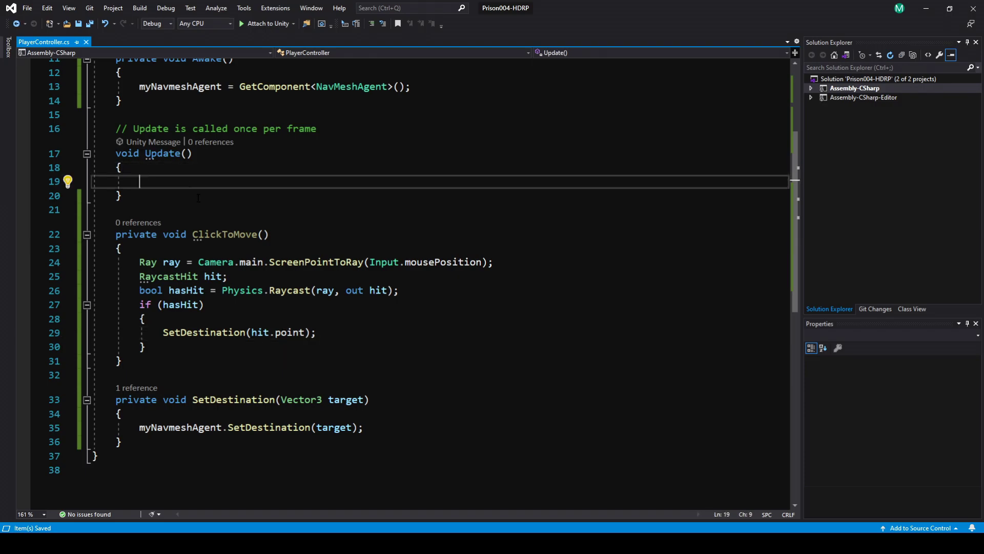
pyautogui.write('if (Input.g')
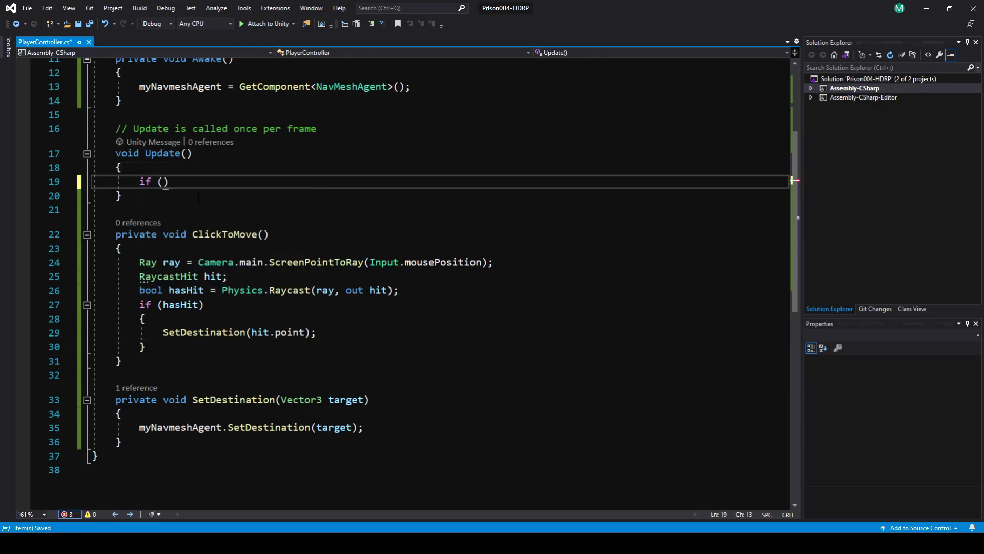
pyautogui.write('etMouseButtonDown')
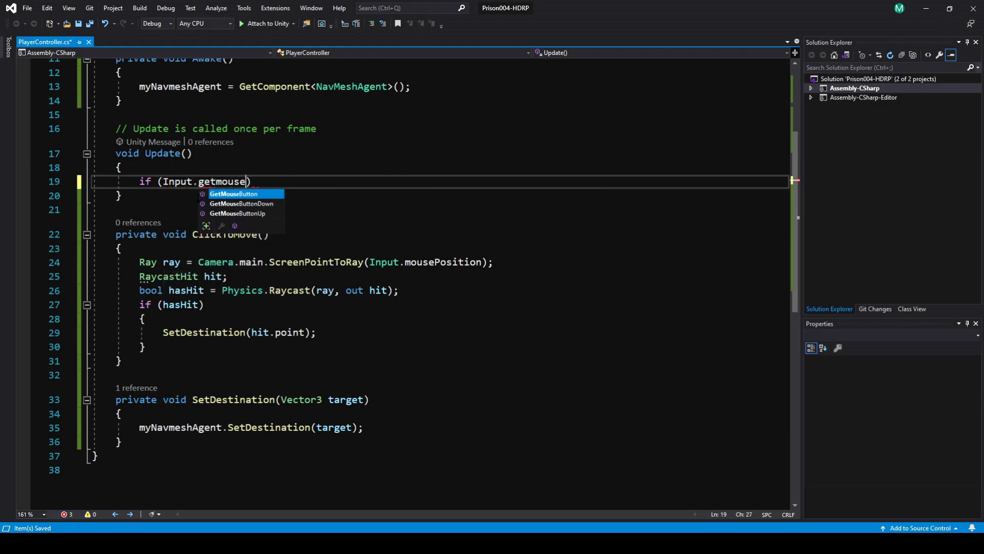
pyautogui.write('(0')
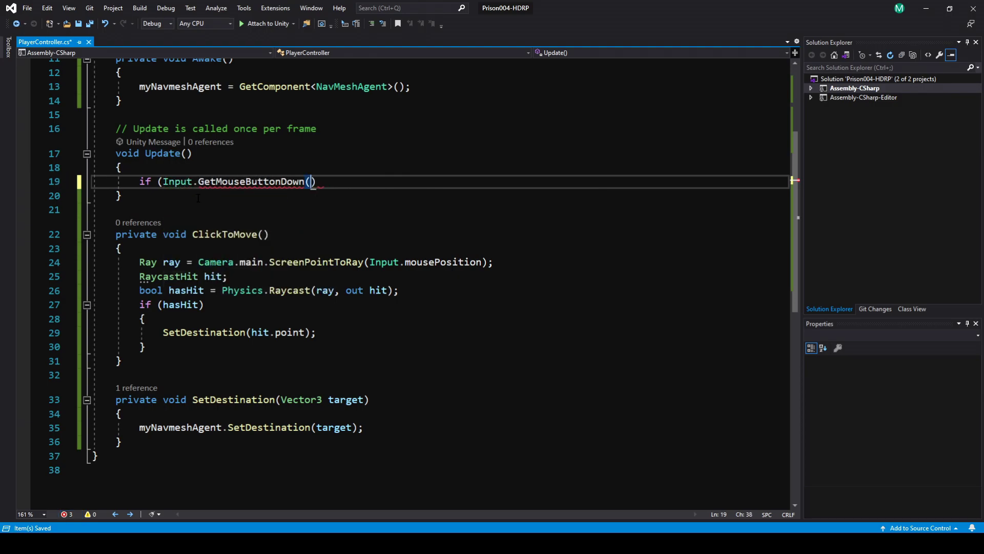
pyautogui.write(')')
pyautogui.press('Return')
pyautogui.write('{')
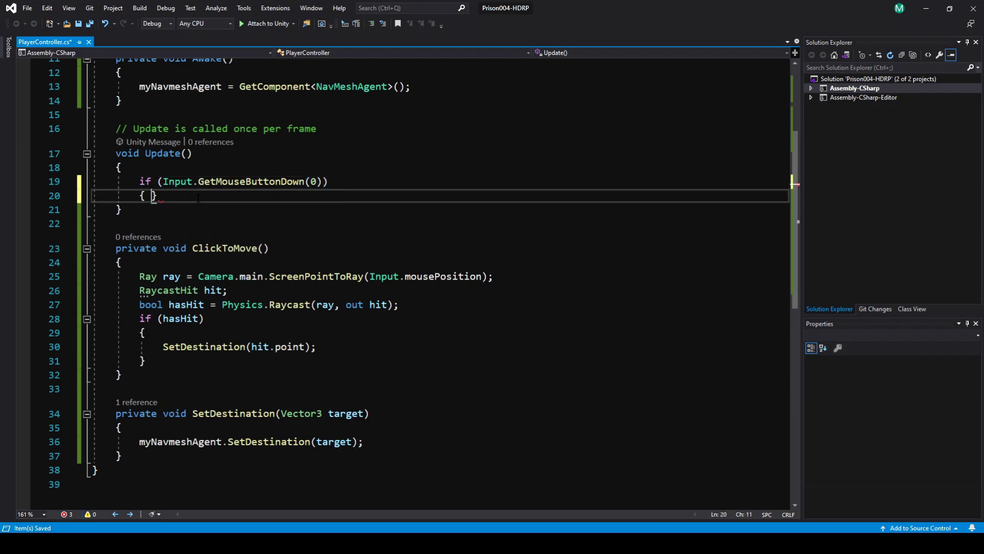
pyautogui.press('Return')
pyautogui.write('clickto')
pyautogui.write('ToMove();')
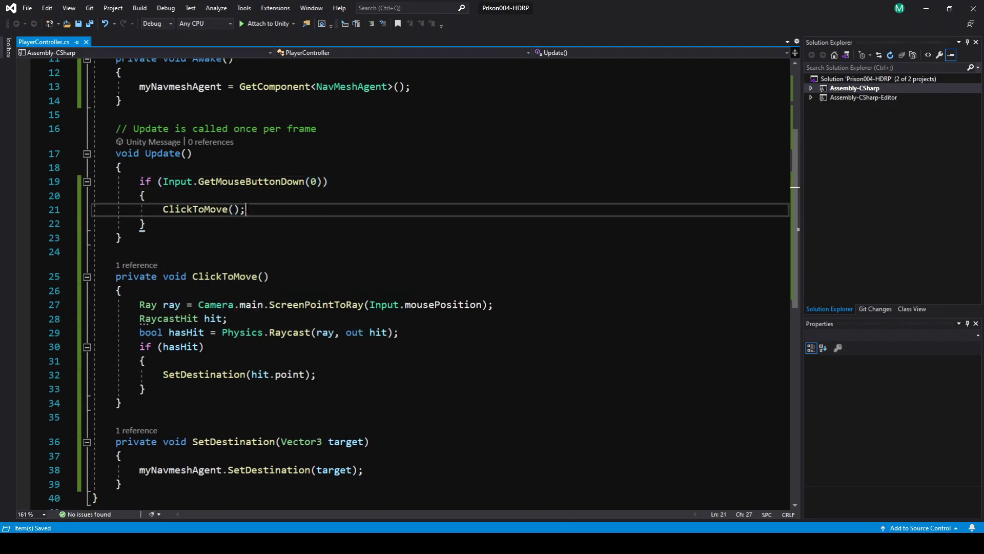
pyautogui.hotkey('alt', 'Tab')
pyautogui.click(465, 30)
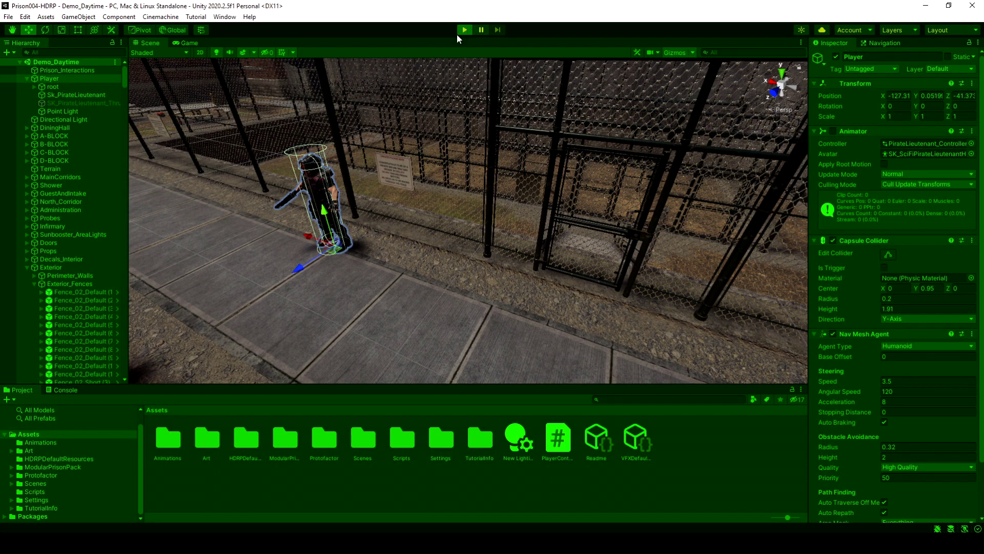
# Send the player down the path and into the fenced yard, then stop play mode.
pyautogui.click(374, 448)
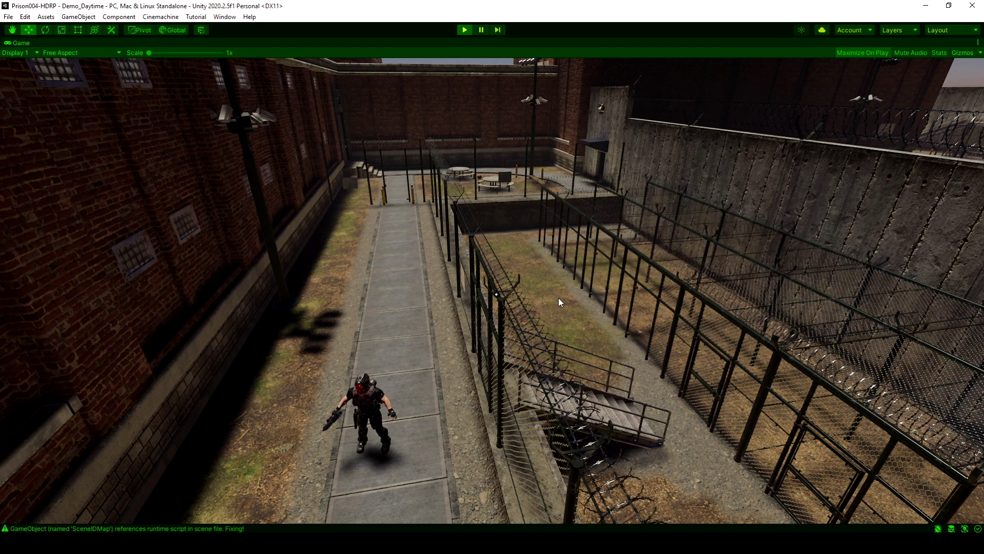
pyautogui.click(544, 272)
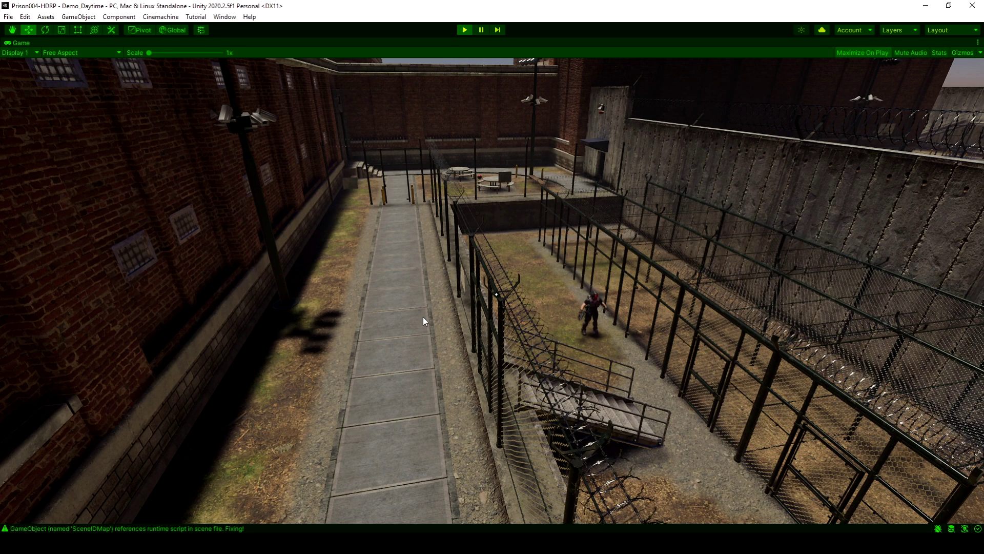
pyautogui.hotkey('ctrl', 'p')
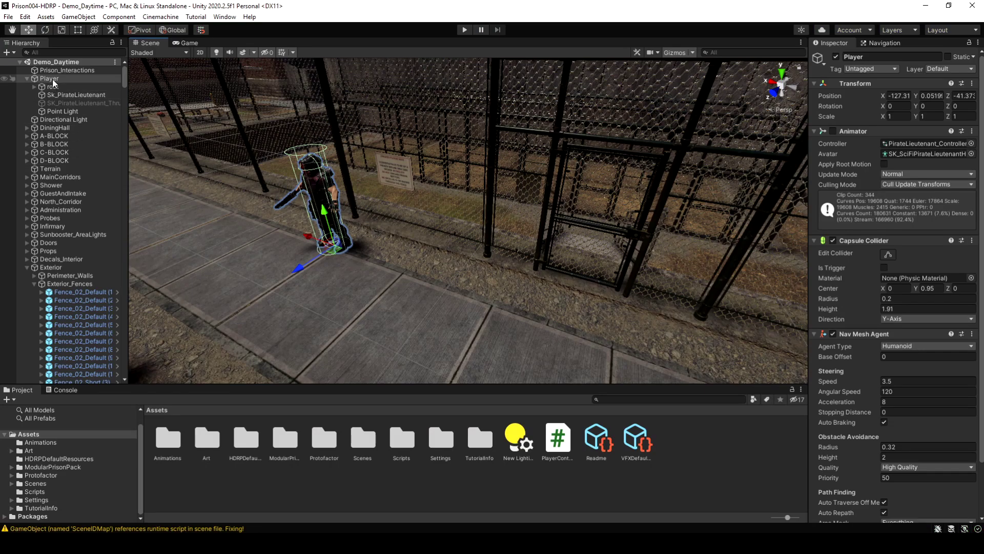
# Create a new Animator Controller asset named PlayerAnimator.
pyautogui.rightClick(528, 488)
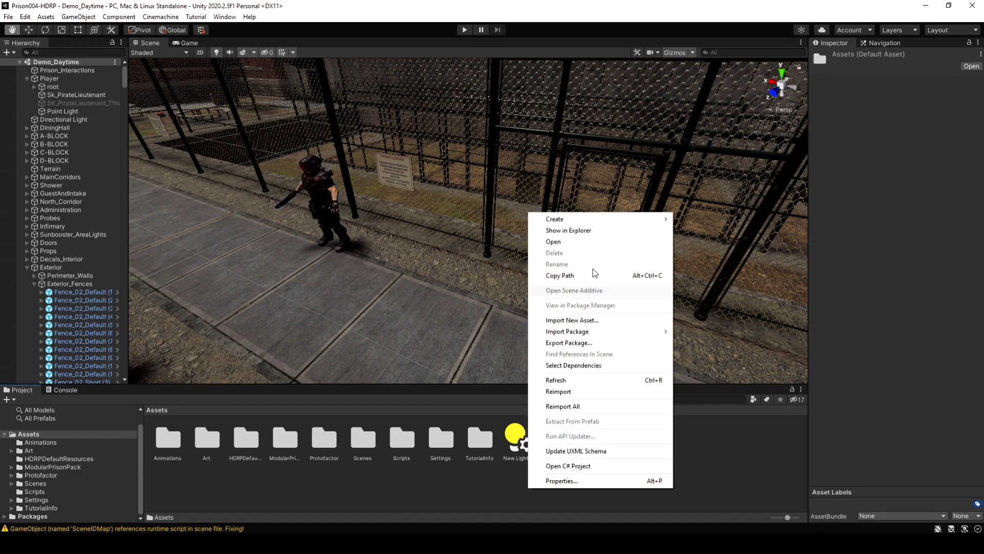
pyautogui.moveTo(580, 221)
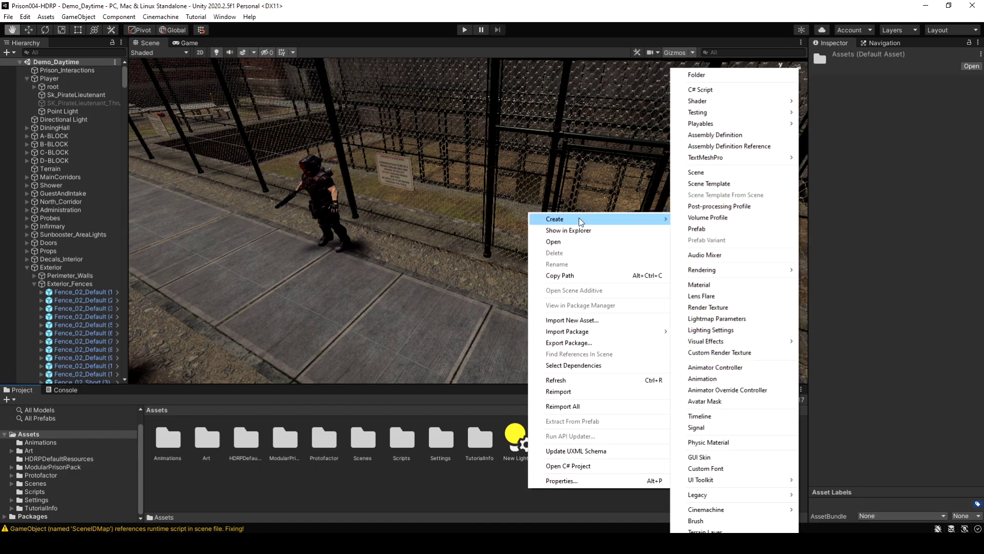
pyautogui.click(739, 367)
pyautogui.write('PlayerA')
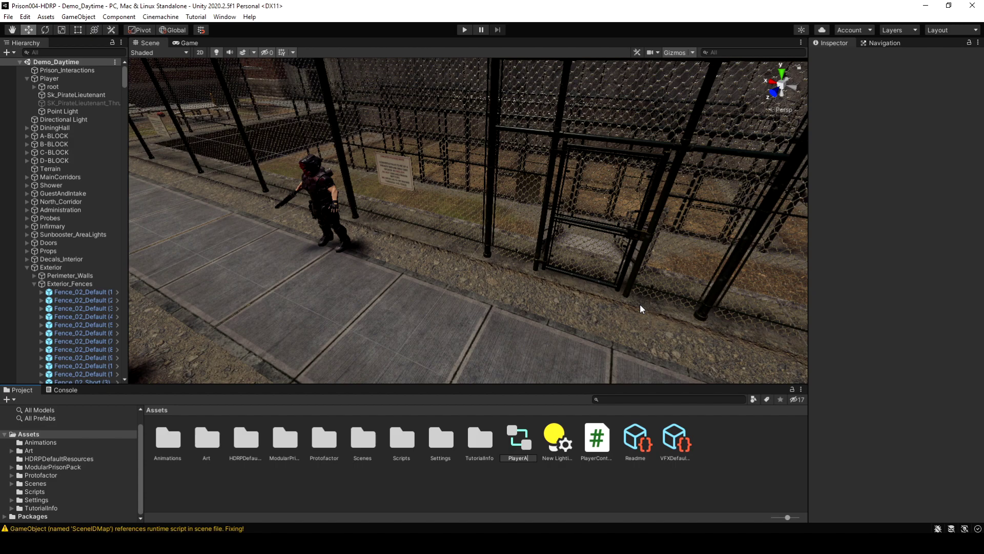
pyautogui.write('nimator')
pyautogui.press('Return')
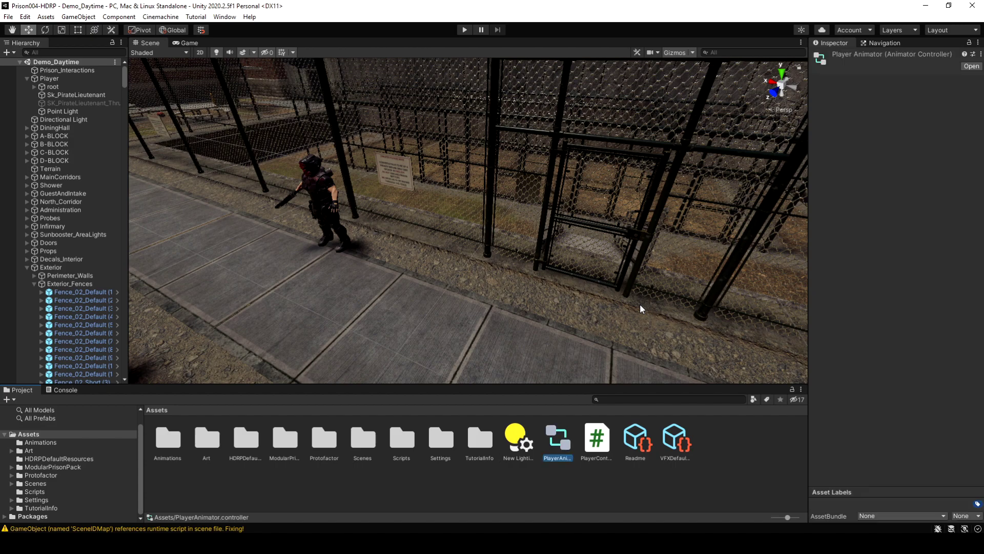
# Assign PlayerAnimator to the Player's Animator component and enable the component.
pyautogui.click(60, 78)
pyautogui.moveTo(558, 444); pyautogui.dragTo(909, 140)
pyautogui.click(833, 131)
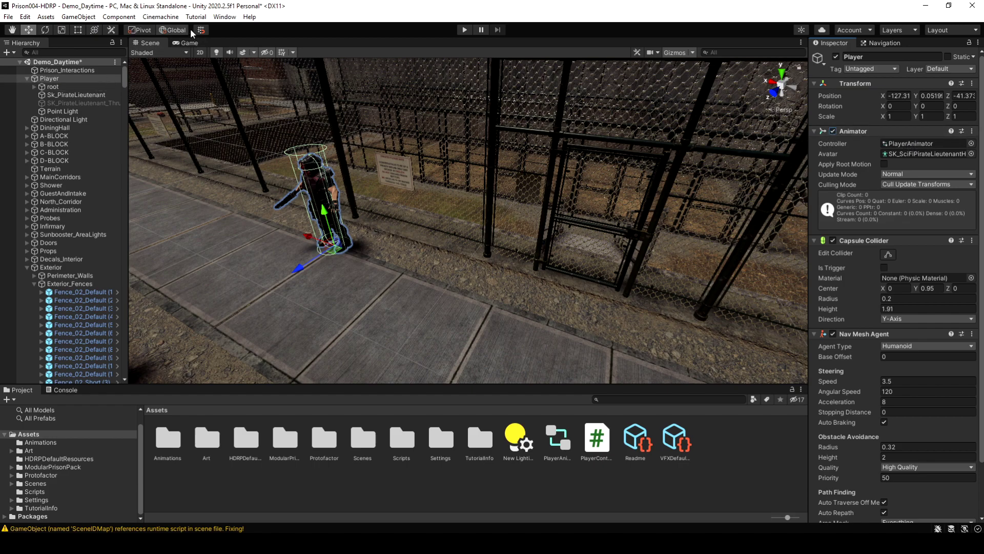
pyautogui.click(224, 17)
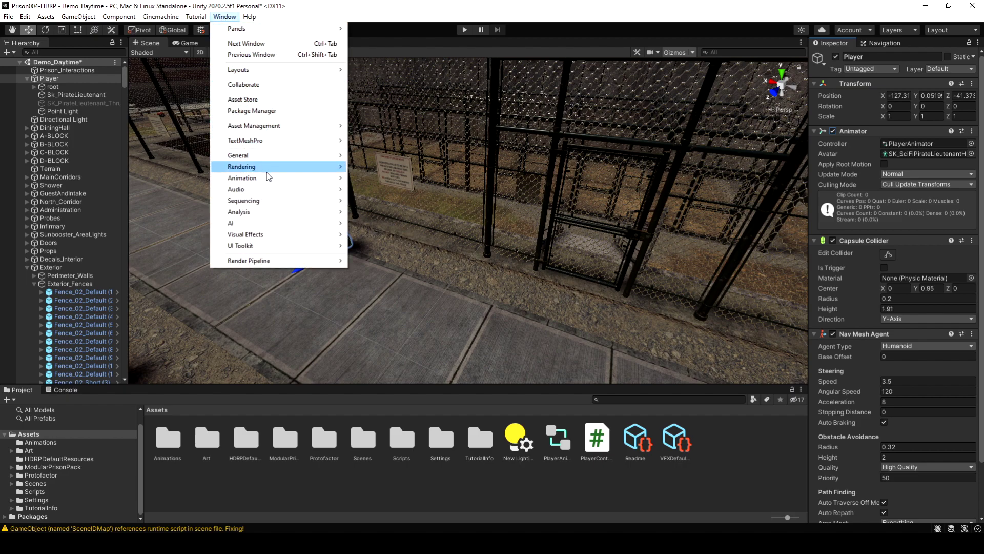
# Open the Animator window and browse into the Protofactor animations folder.
pyautogui.moveTo(269, 178)
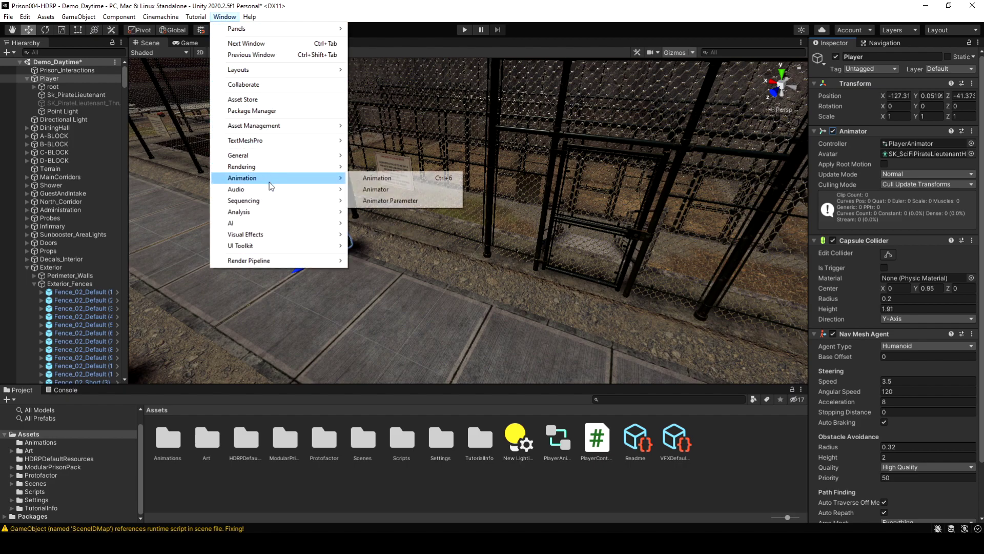
pyautogui.click(384, 189)
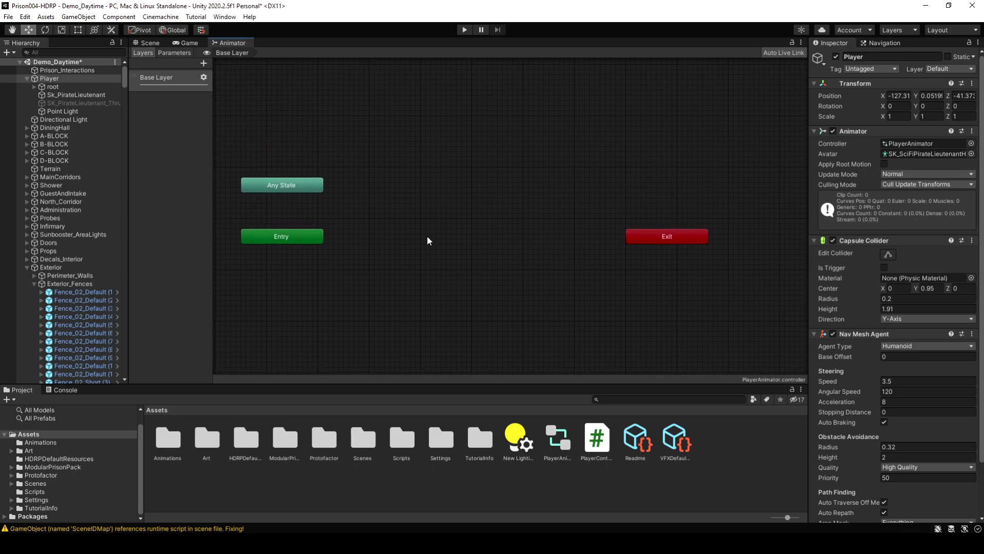
pyautogui.click(42, 441)
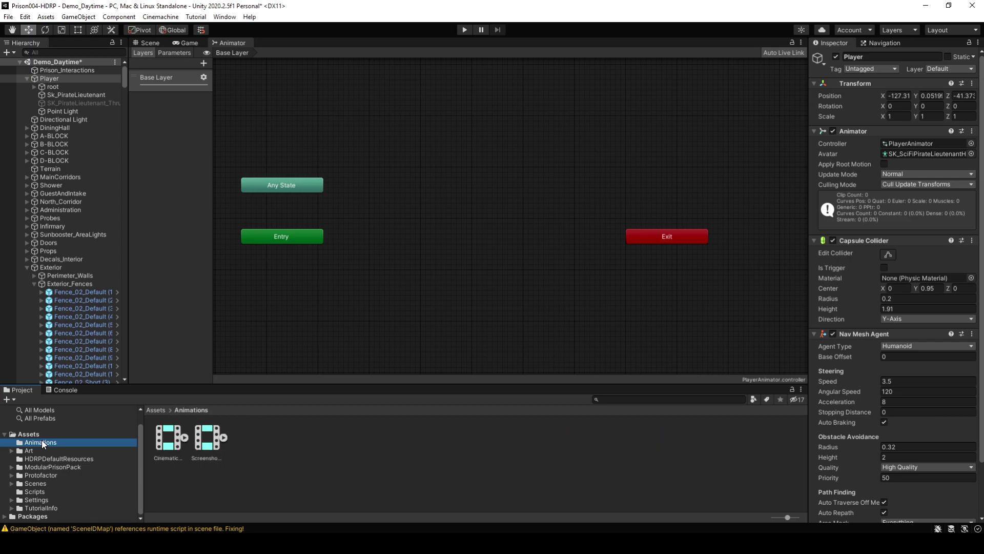
pyautogui.click(12, 476)
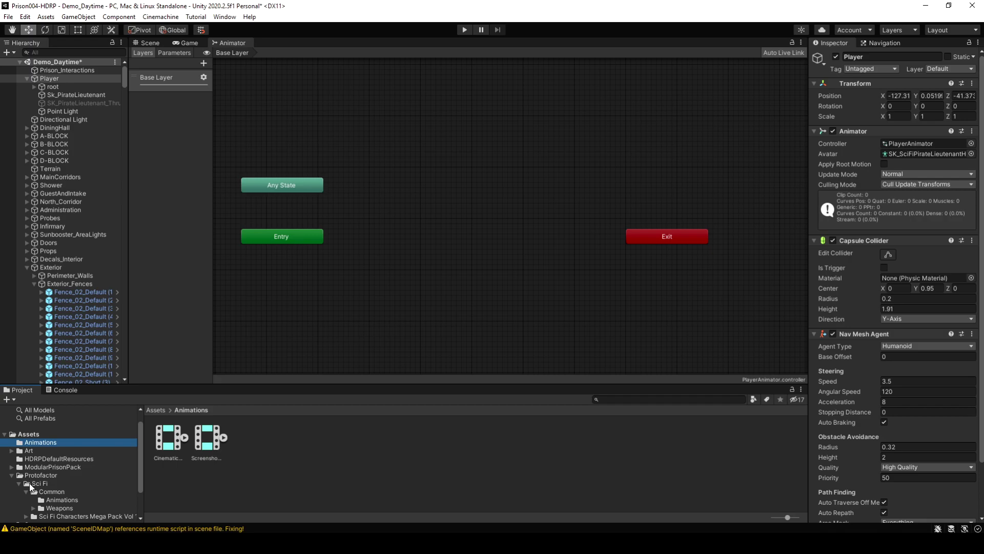
# Drag the Humanoid@IdleUnarmed clip into the Animator as the default state.
pyautogui.click(67, 499)
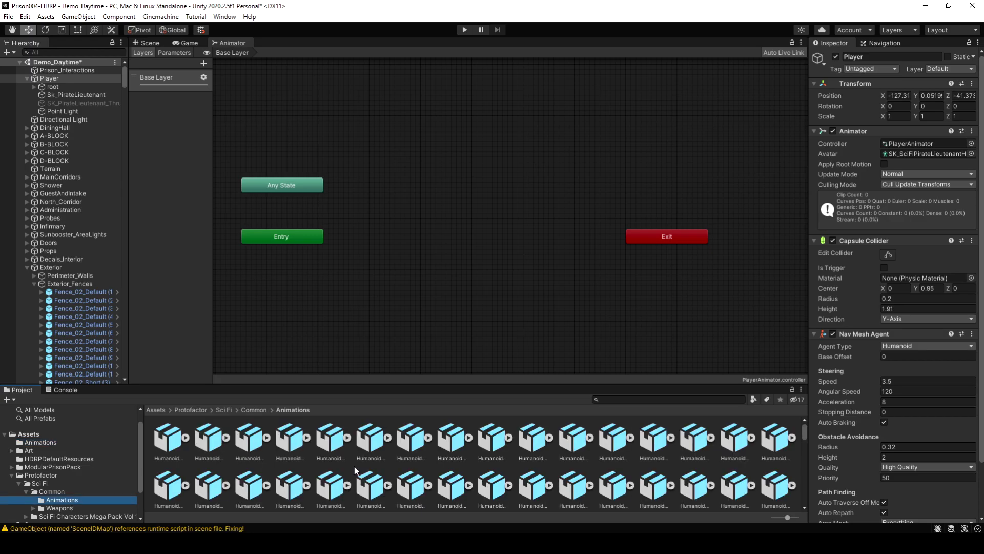
pyautogui.click(439, 486)
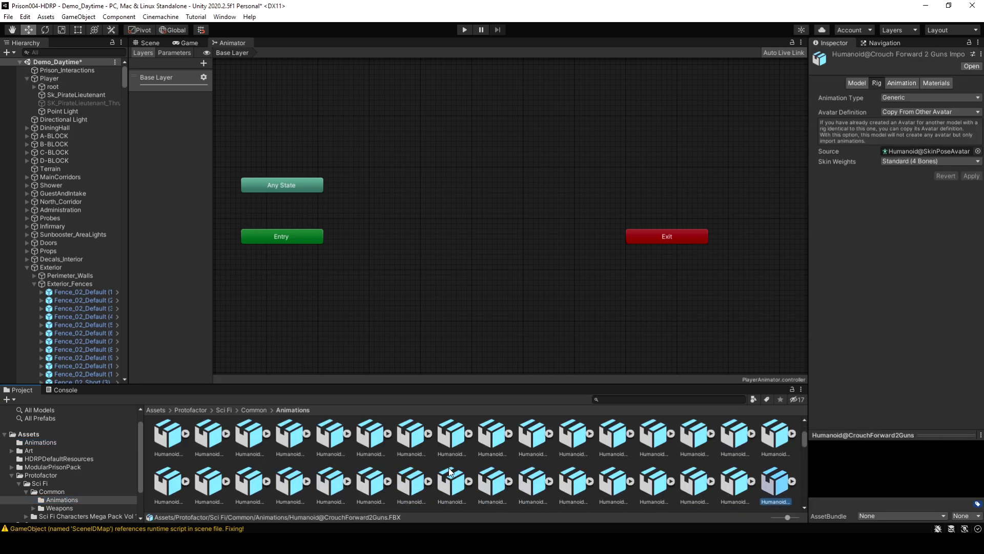
pyautogui.click(613, 481)
pyautogui.click(249, 481)
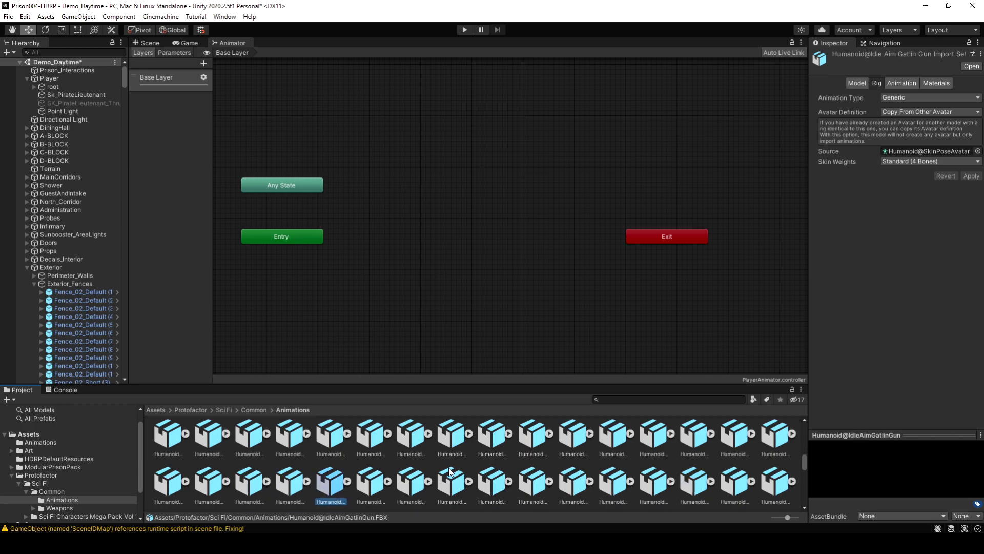
pyautogui.moveTo(249, 481); pyautogui.dragTo(499, 172)
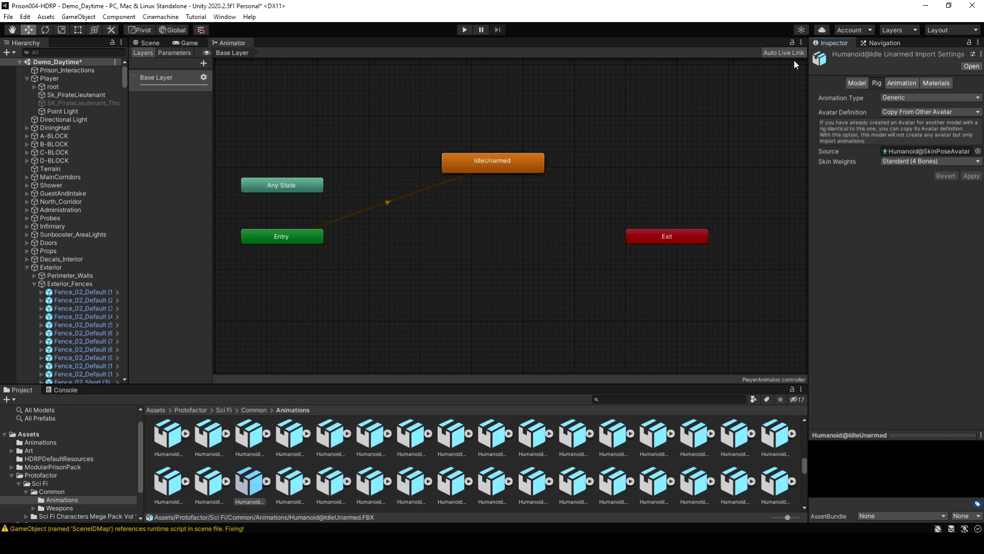
# Find Humanoid@WalkForwardUnarmed and drag it into the graph as a second state.
pyautogui.click(613, 440)
pyautogui.press('Left')
pyautogui.press('Left')
pyautogui.press('Left')
pyautogui.press('Left')
pyautogui.press('Left')
pyautogui.press('Left')
pyautogui.press('Left')
pyautogui.press('Left')
pyautogui.press('Left')
pyautogui.press('Left')
pyautogui.press('Left')
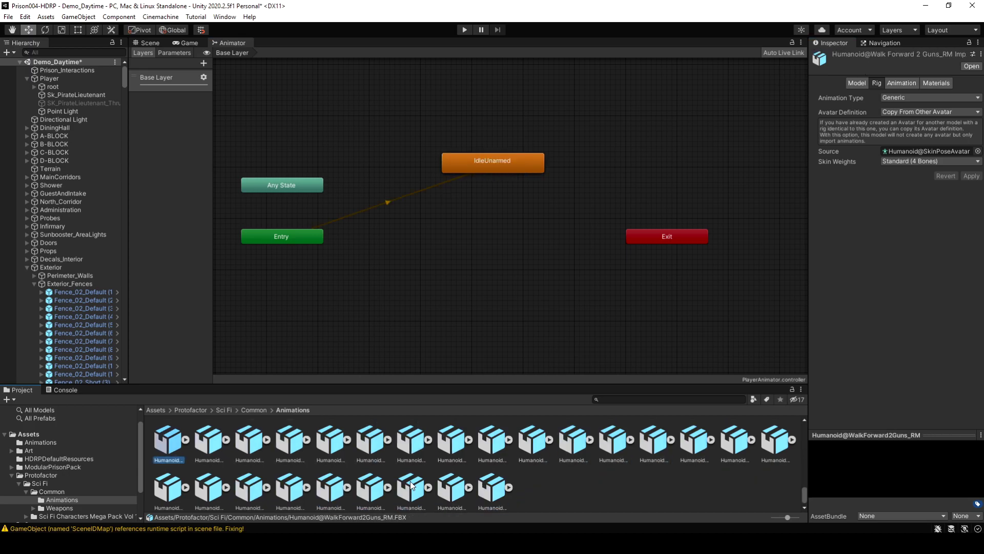
pyautogui.press('Left')
pyautogui.press('Left')
pyautogui.press('Right')
pyautogui.press('Right')
pyautogui.press('Right')
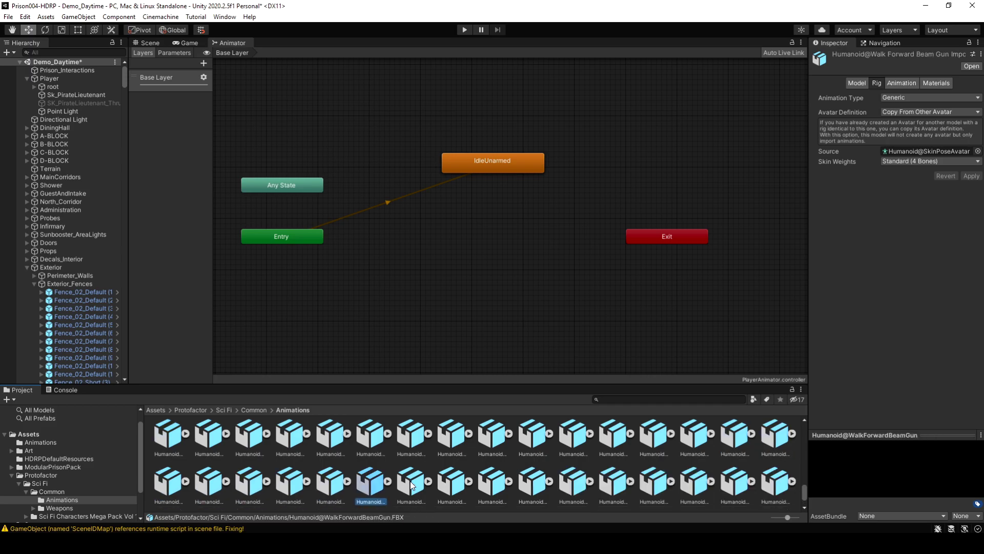
pyautogui.scroll(-2, 411, 485)
pyautogui.moveTo(290, 484); pyautogui.dragTo(493, 225)
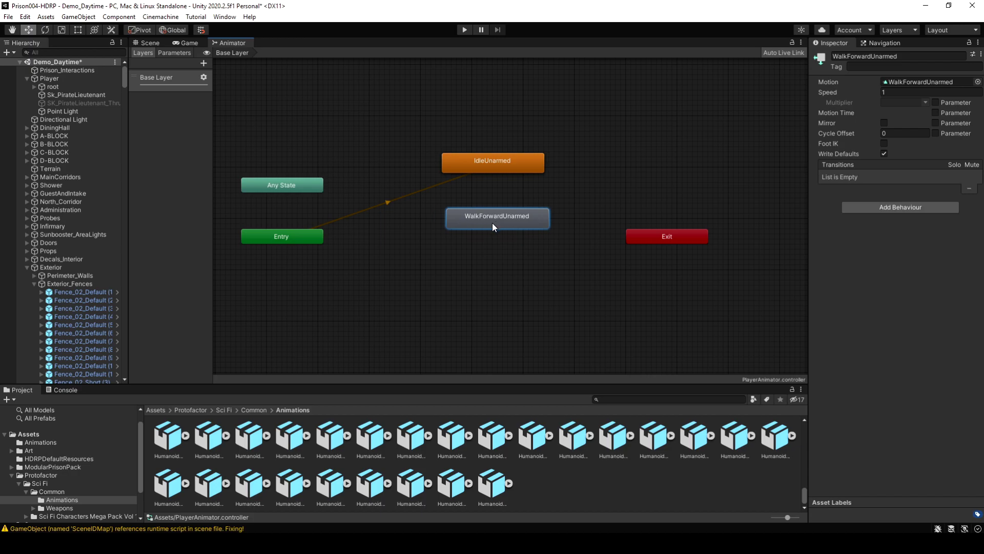
pyautogui.click(175, 52)
# Add a Bool parameter named isRunning.
pyautogui.click(201, 62)
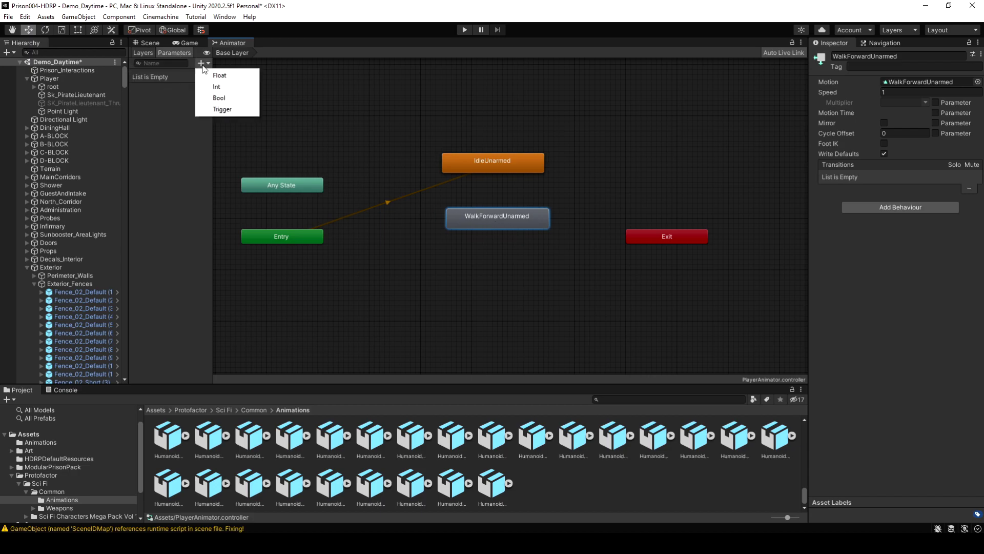
pyautogui.click(205, 96)
pyautogui.write('isRunning')
pyautogui.press('Return')
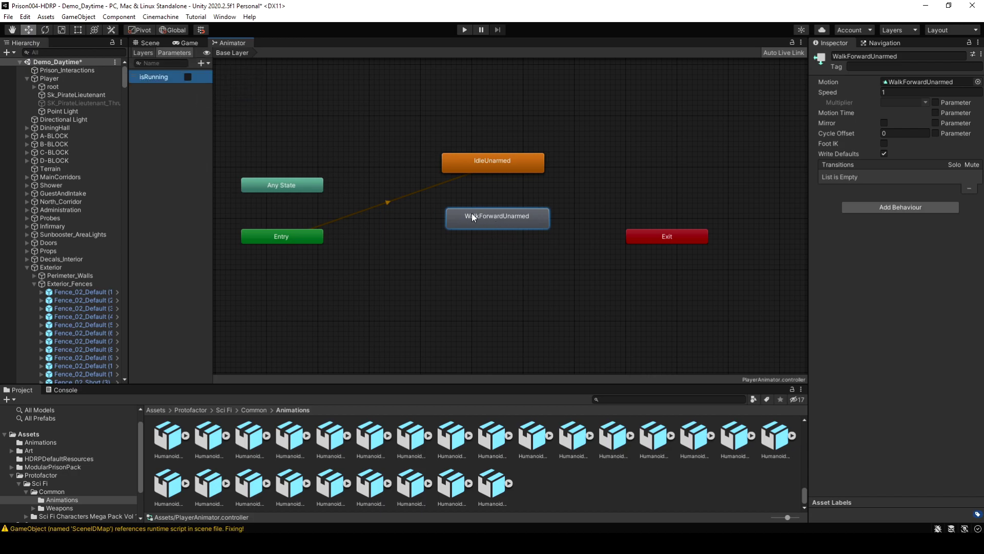
# Create transitions from IdleUnarmed to WalkForwardUnarmed and back.
pyautogui.rightClick(494, 161)
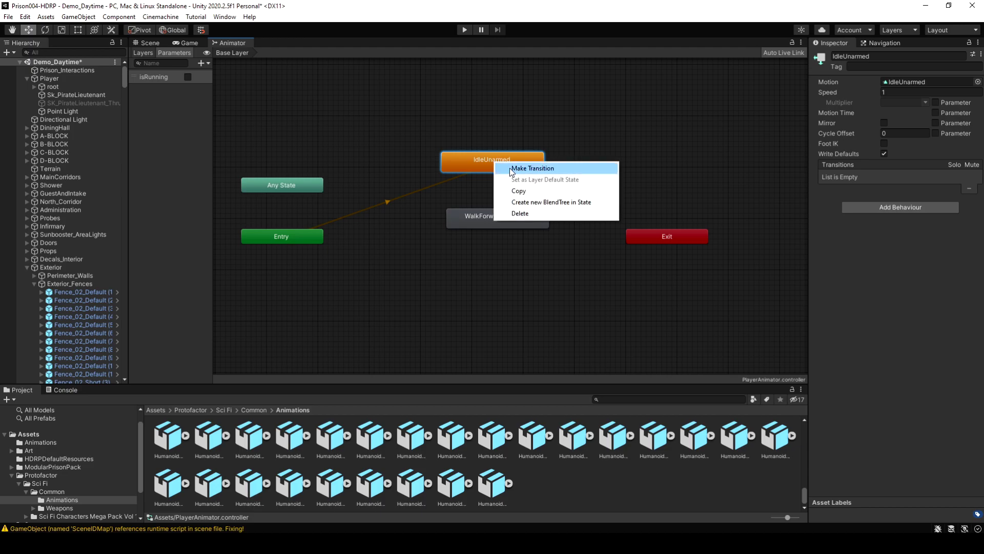
pyautogui.click(512, 168)
pyautogui.click(504, 215)
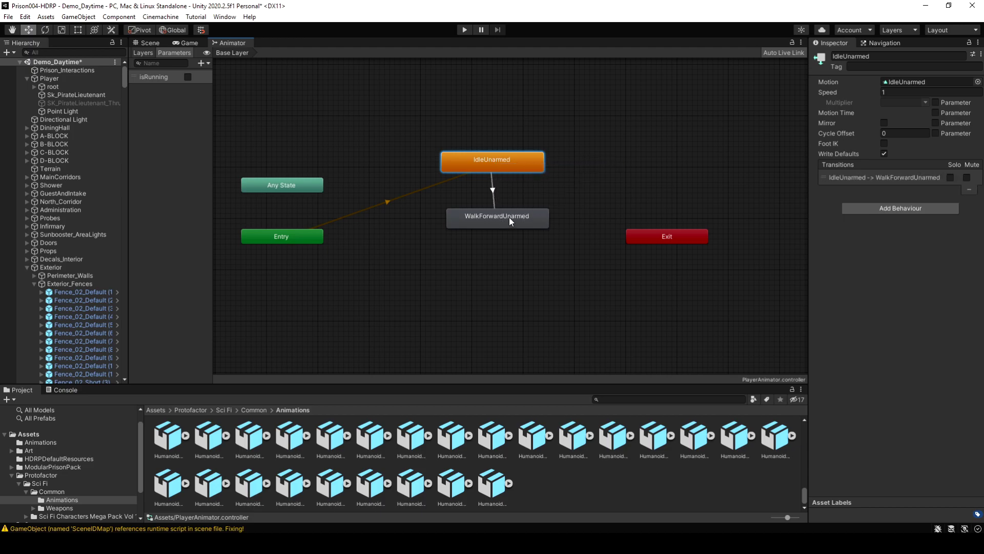
pyautogui.rightClick(510, 214)
pyautogui.click(533, 221)
pyautogui.click(516, 161)
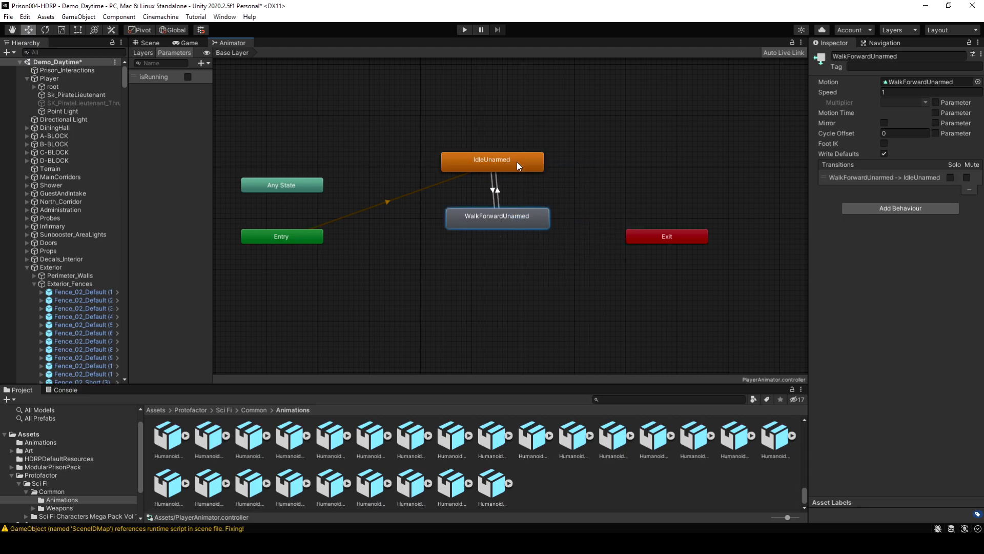
pyautogui.click(492, 191)
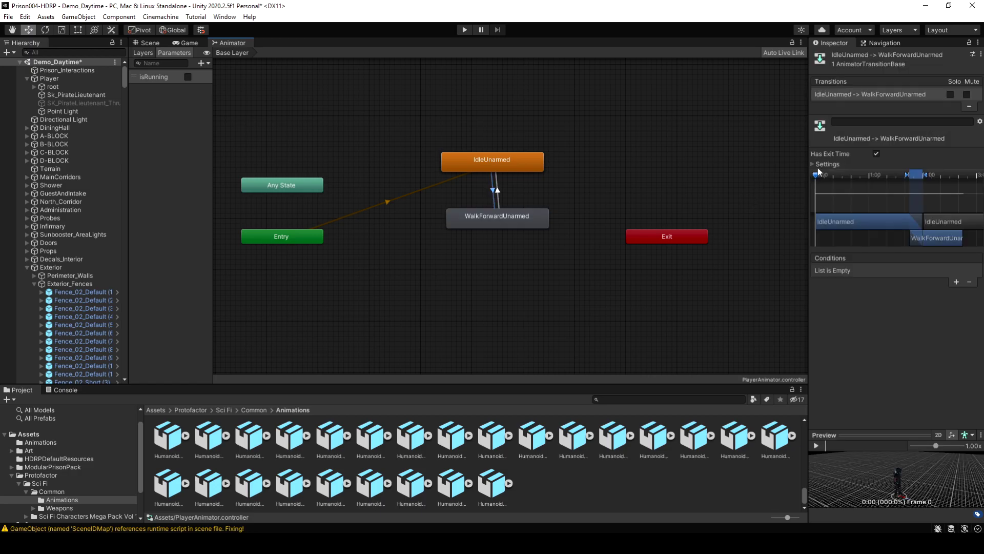
# Disable Has Exit Time and Fixed Duration, add an isRunning true condition, keep duration 0.25.
pyautogui.click(813, 164)
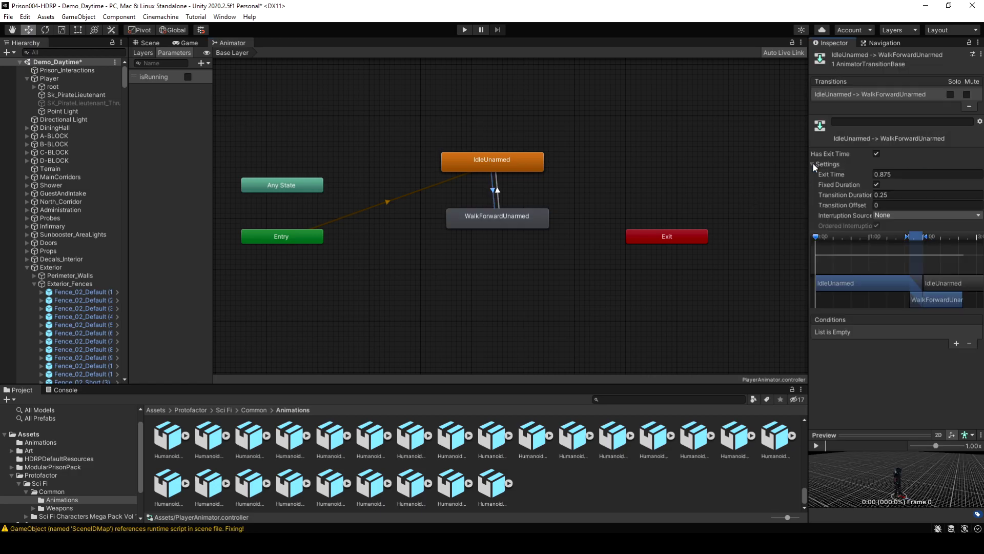
pyautogui.click(876, 153)
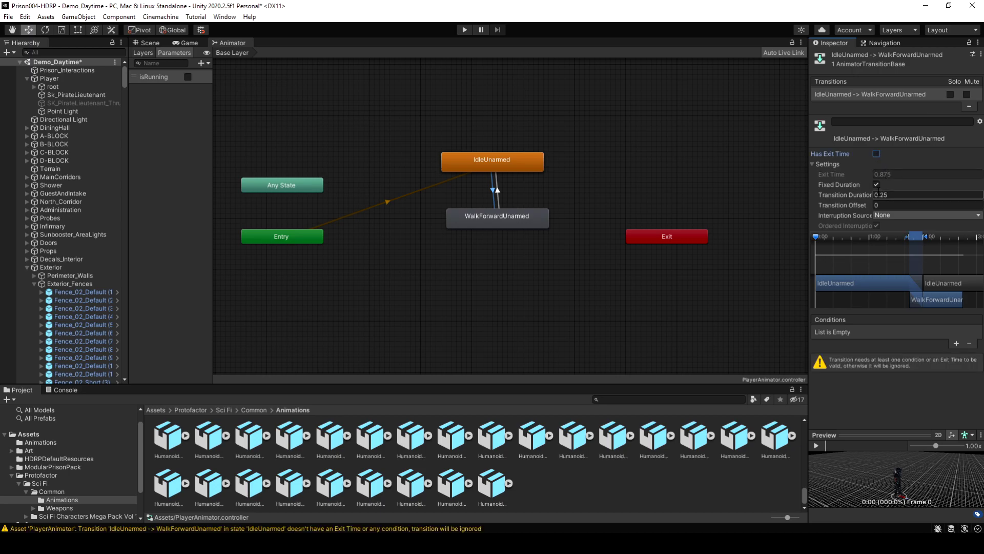
pyautogui.click(956, 343)
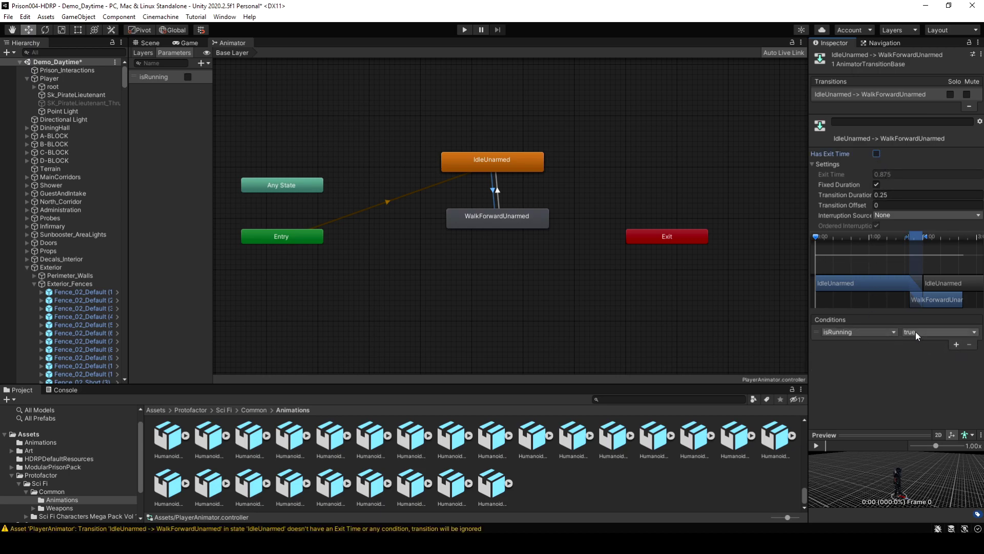
pyautogui.click(877, 185)
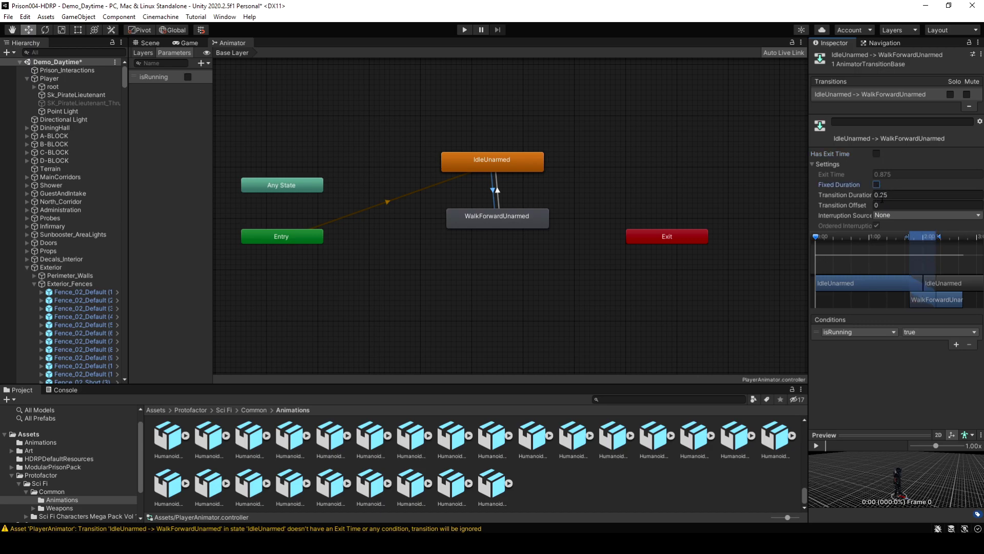
pyautogui.click(882, 197)
pyautogui.press('Return')
# Make the WalkForwardUnarmed-to-IdleUnarmed transition require isRunning false, with Has Exit Time and Fixed Duration off.
pyautogui.click(499, 191)
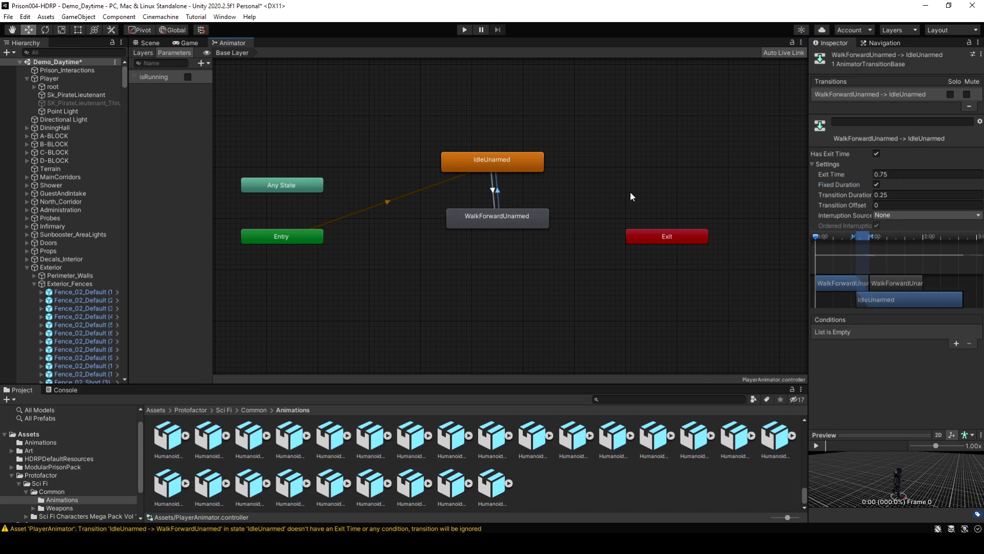
pyautogui.click(876, 153)
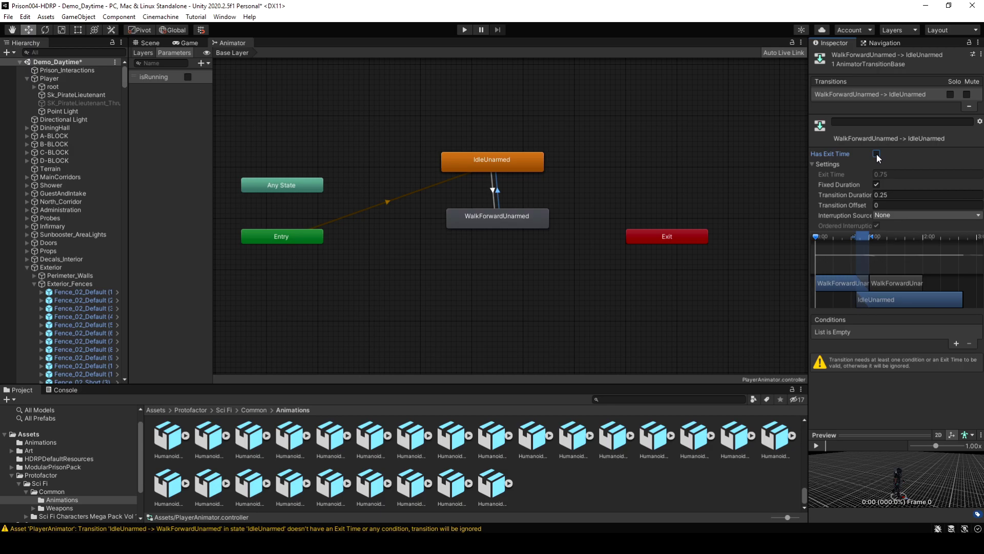
pyautogui.click(877, 185)
pyautogui.click(956, 343)
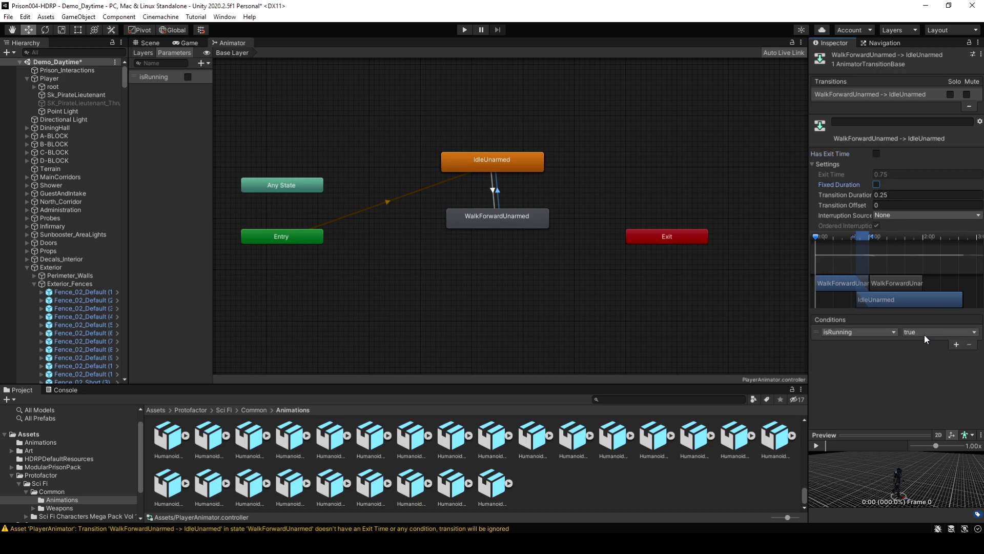
pyautogui.click(924, 332)
pyautogui.click(925, 356)
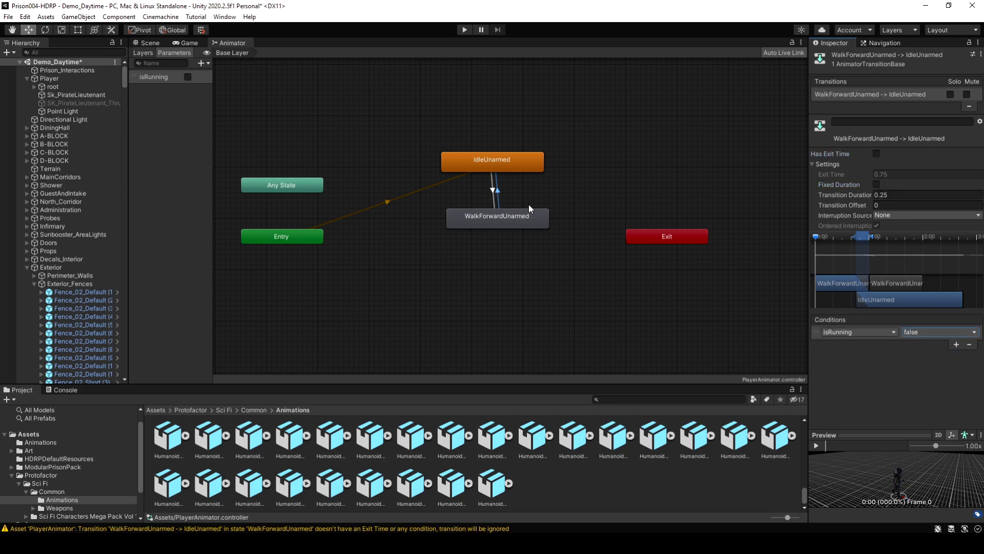
pyautogui.click(504, 163)
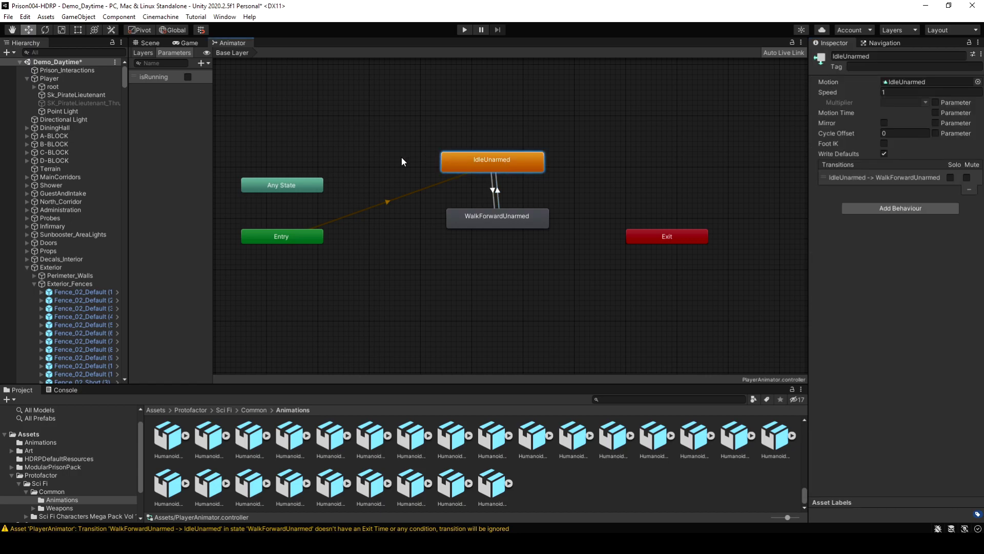
pyautogui.click(148, 42)
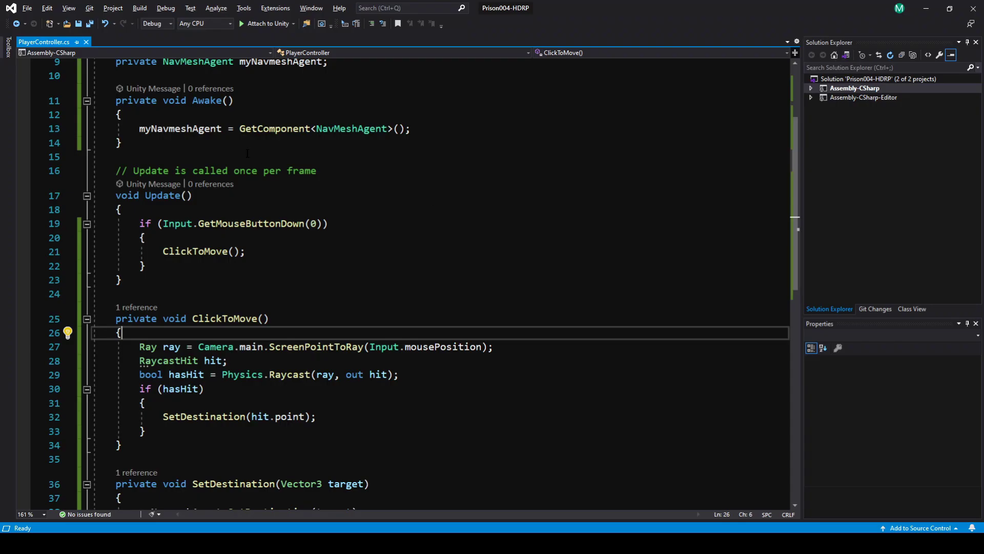
# Add a 'private Animator myAnimator;' field below the NavMeshAgent field.
pyautogui.scroll(3, 424, 281)
pyautogui.click(343, 191)
pyautogui.press('Return')
pyautogui.write('private ')
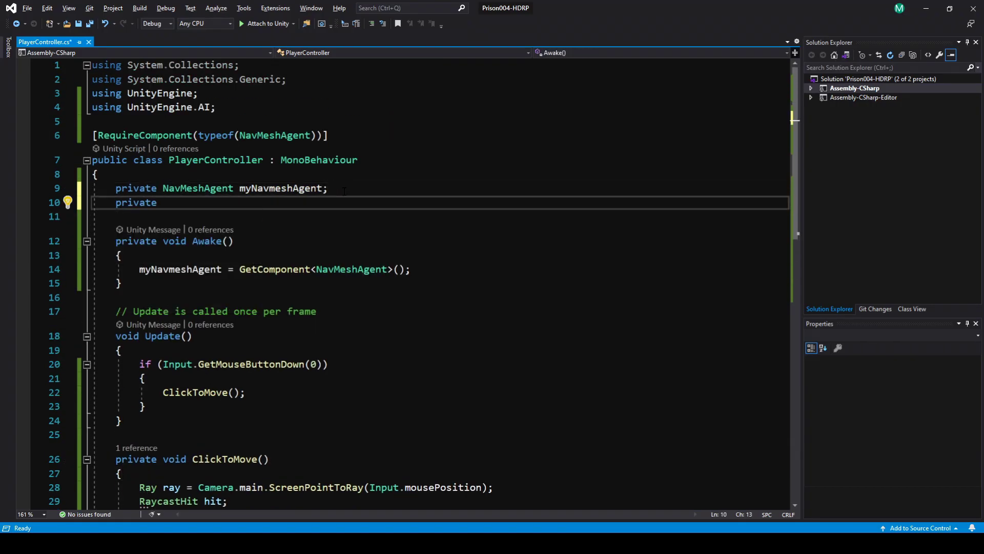
pyautogui.write('animator myAnimator;l')
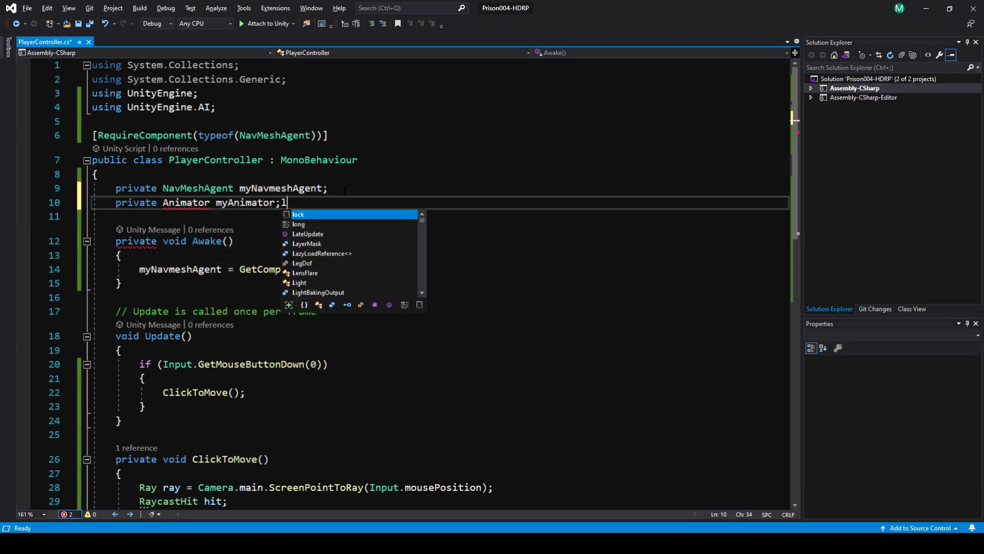
pyautogui.hotkey('ctrl', 's')
# Assign myAnimator = GetComponent<Animator>(); in Awake and save the script.
pyautogui.click(419, 268)
pyautogui.press('Return')
pyautogui.write('myAnimator = GetComponent<Anim>')
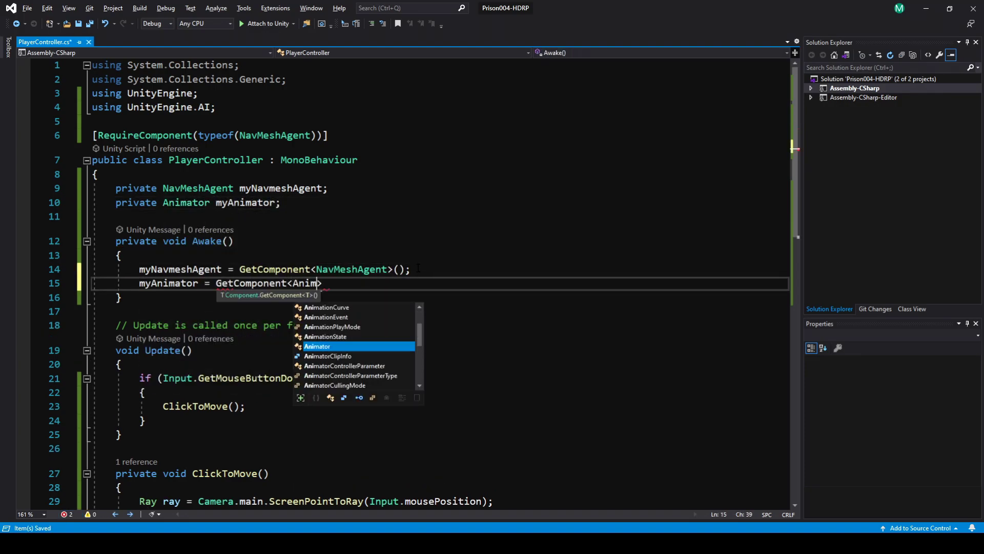
pyautogui.press('Tab')
pyautogui.write('();')
pyautogui.hotkey('ctrl', 's')
# Add myAnimator.SetBool("isRunning", true); at the start of SetDestination and save.
pyautogui.scroll(-5, 341, 292)
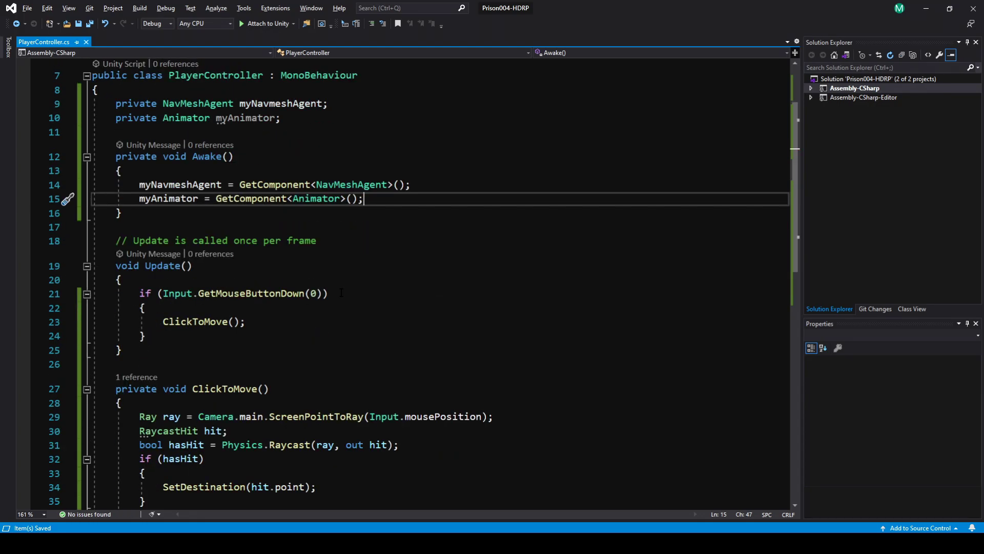
pyautogui.click(359, 400)
pyautogui.press('Return')
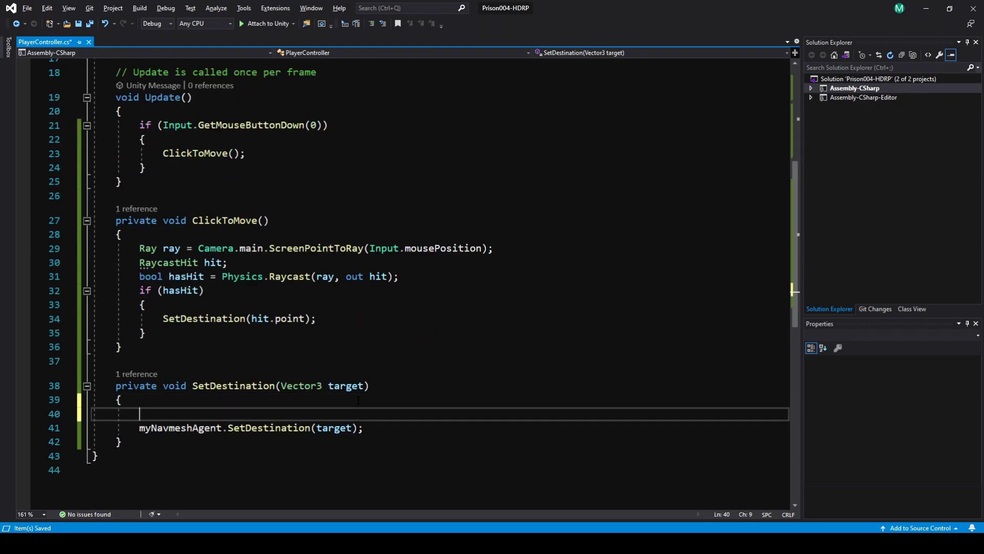
pyautogui.write('myan.setb')
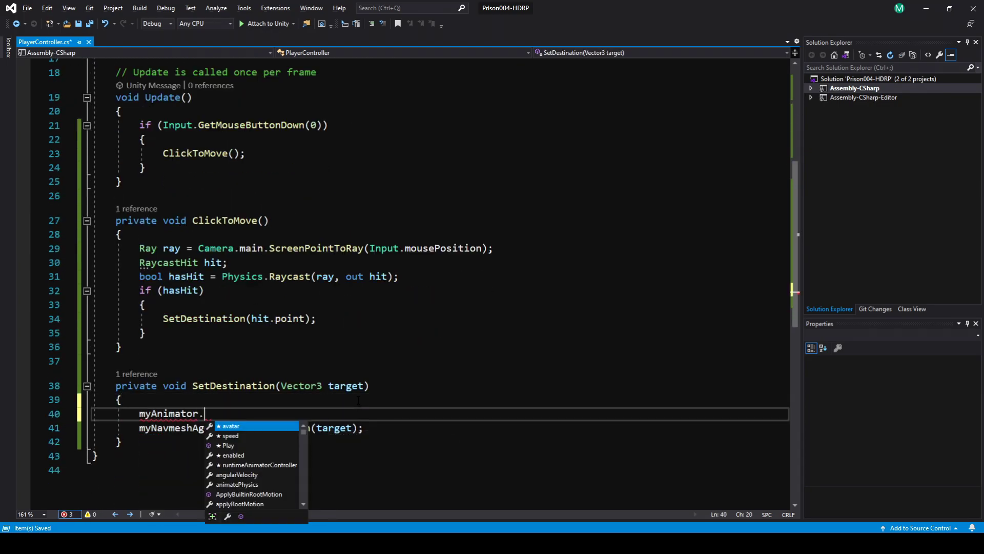
pyautogui.press('Tab')
pyautogui.press('BackSpace')
pyautogui.press('BackSpace')
pyautogui.press('BackSpace')
pyautogui.press('BackSpace')
pyautogui.press('BackSpace')
pyautogui.press('BackSpace')
pyautogui.press('BackSpace')
pyautogui.press('BackSpace')
pyautogui.press('BackSpace')
pyautogui.press('BackSpace')
pyautogui.press('BackSpace')
pyautogui.press('BackSpace')
pyautogui.press('BackSpace')
pyautogui.press('BackSpace')
pyautogui.press('BackSpace')
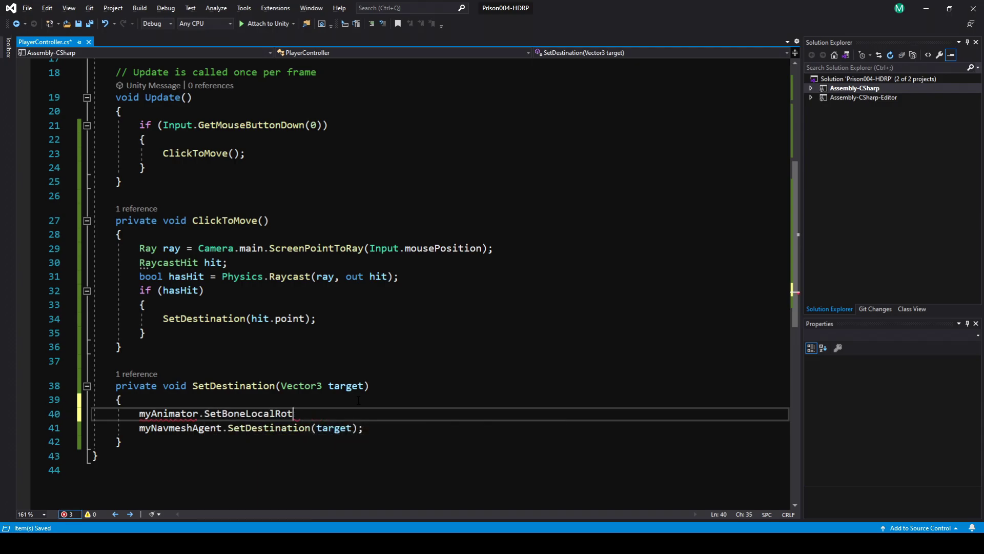
pyautogui.write('ol("')
pyautogui.write('isRunning", true')
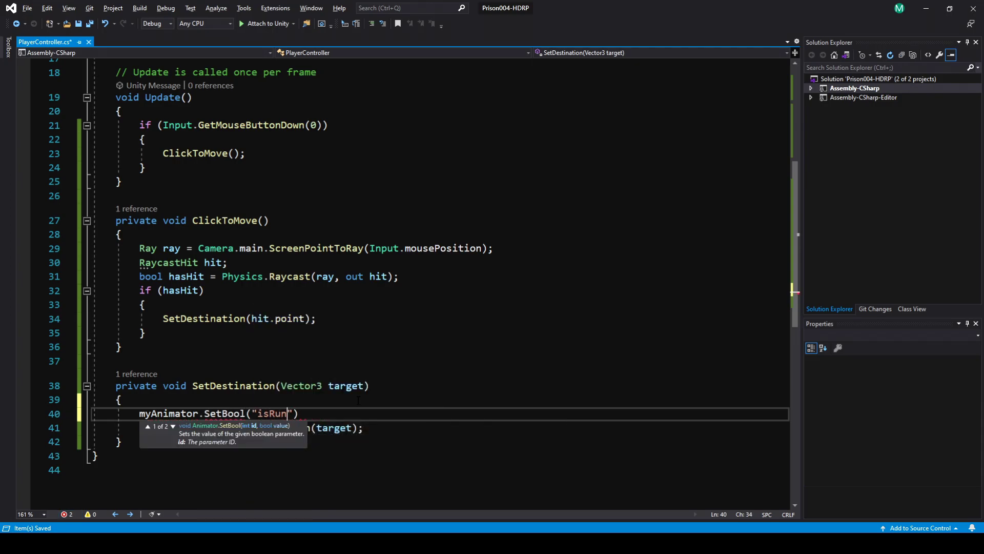
pyautogui.write(');')
pyautogui.hotkey('ctrl', 's')
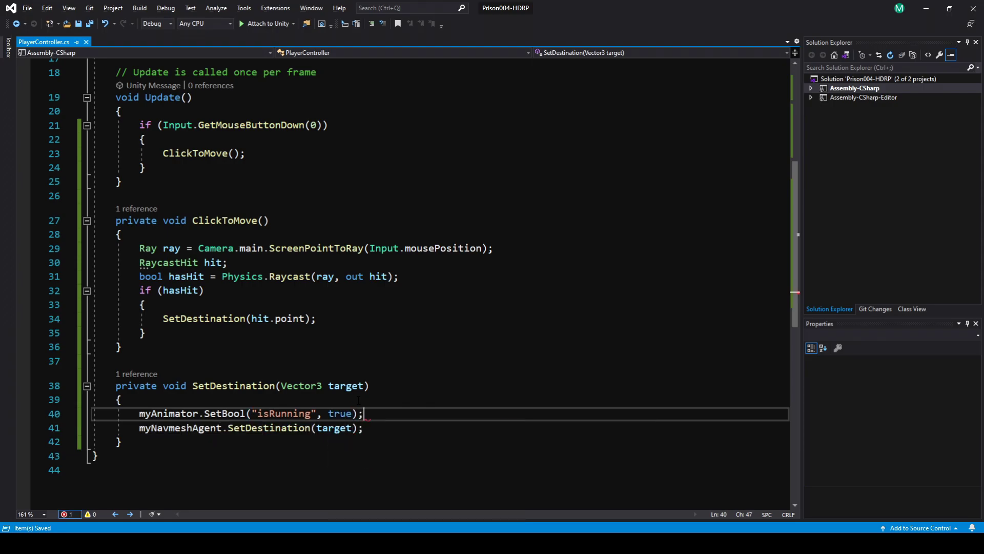
pyautogui.hotkey('alt', 'Tab')
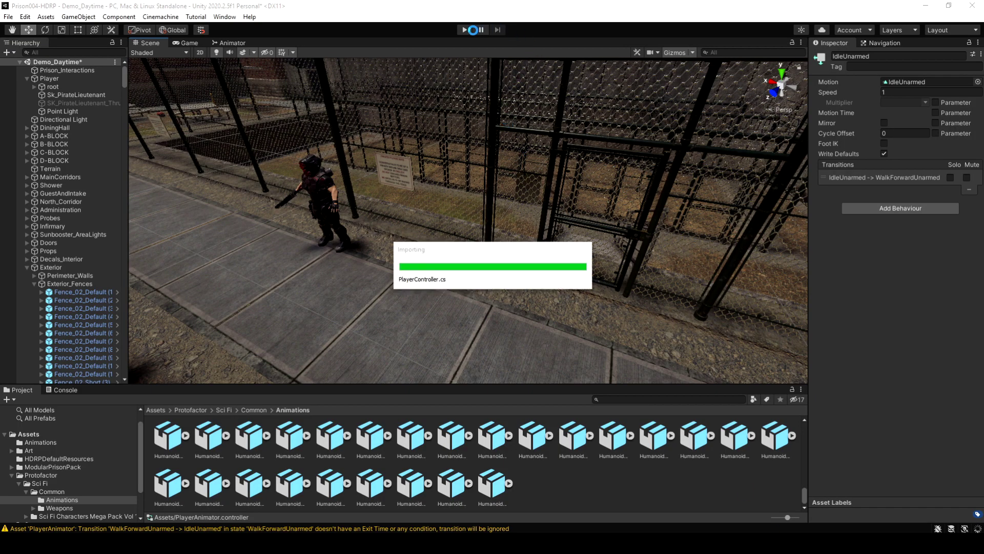
# Play the scene, send the character down the walkway and back up, then stop playing.
pyautogui.click(465, 30)
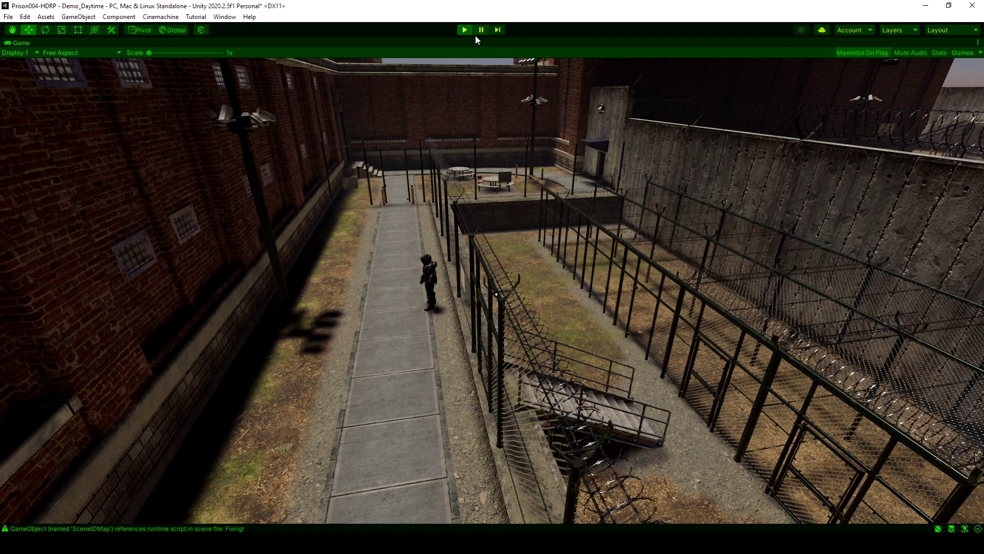
pyautogui.click(394, 396)
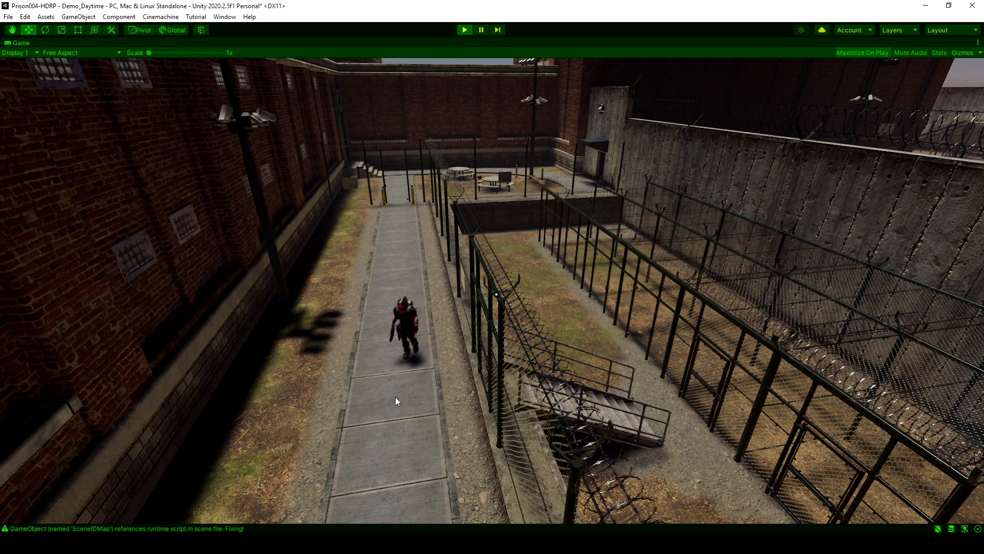
pyautogui.click(392, 240)
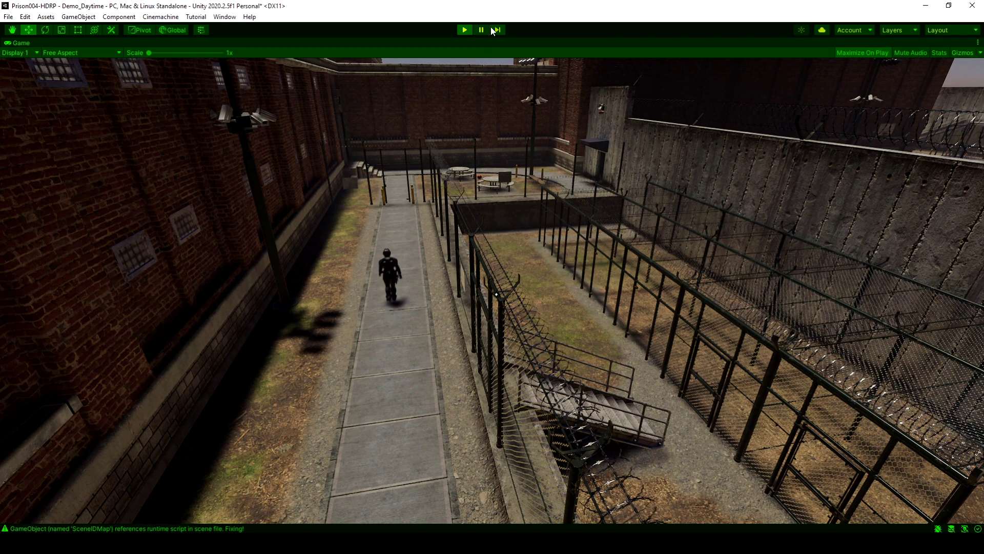
pyautogui.click(464, 29)
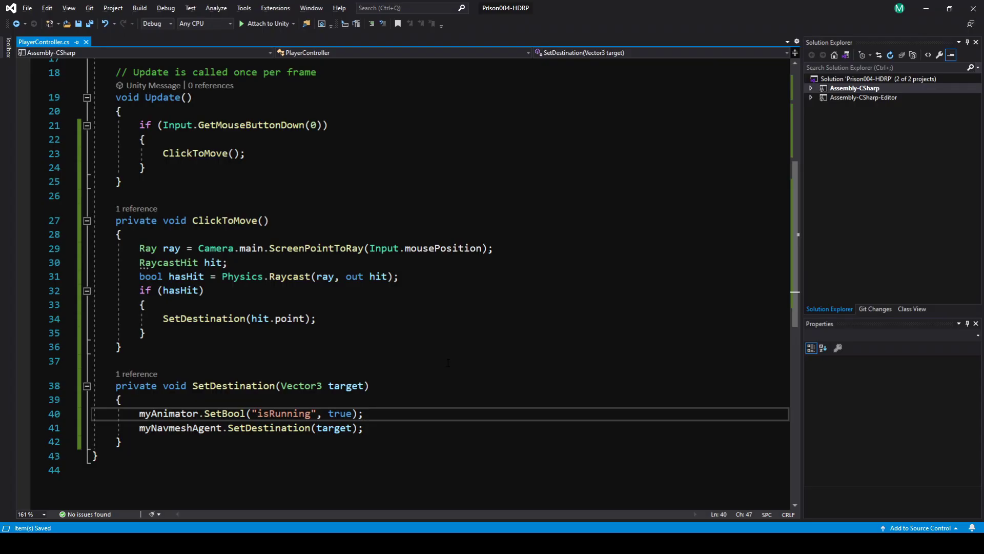
# In Update, add an if block checking Vector3.Distance to the destination against stoppingDistance, then save.
pyautogui.scroll(2, 448, 362)
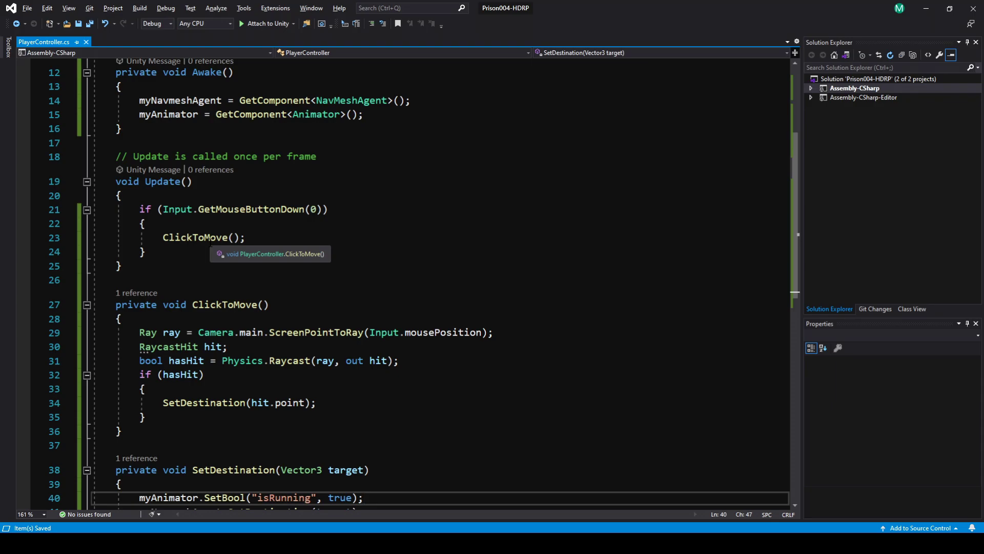
pyautogui.click(181, 251)
pyautogui.press('Return')
pyautogui.press('Return')
pyautogui.write('if (')
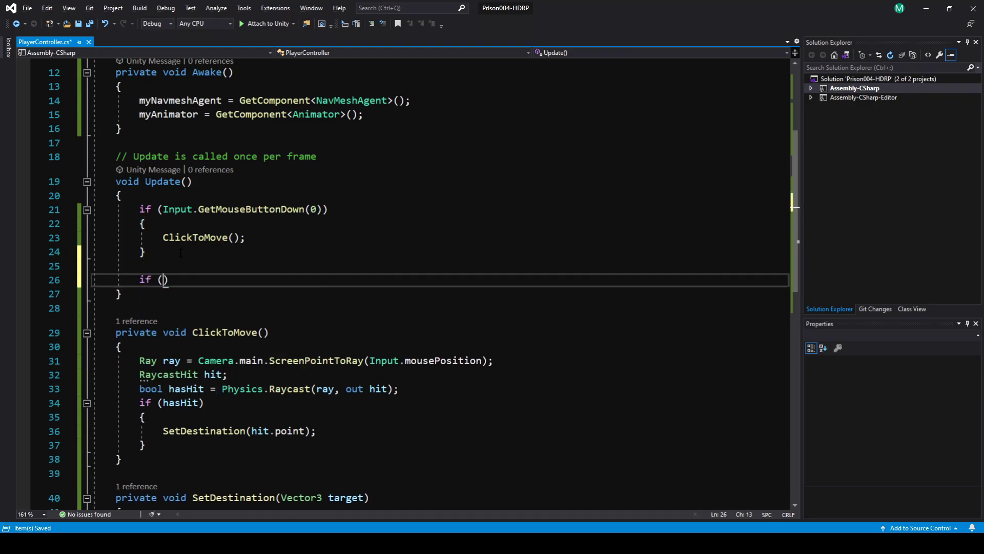
pyautogui.write('Vector3.d')
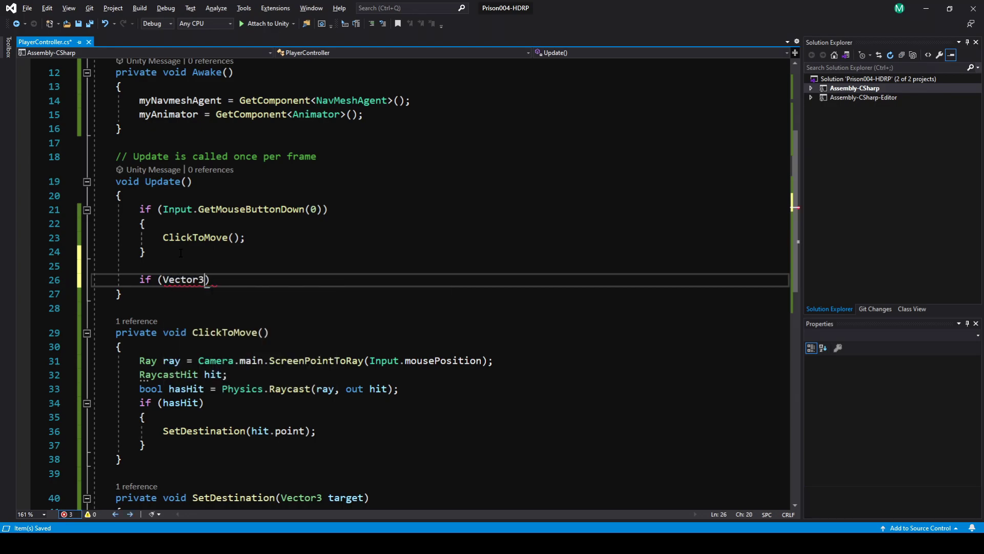
pyautogui.write('istance')
pyautogui.write('(myna')
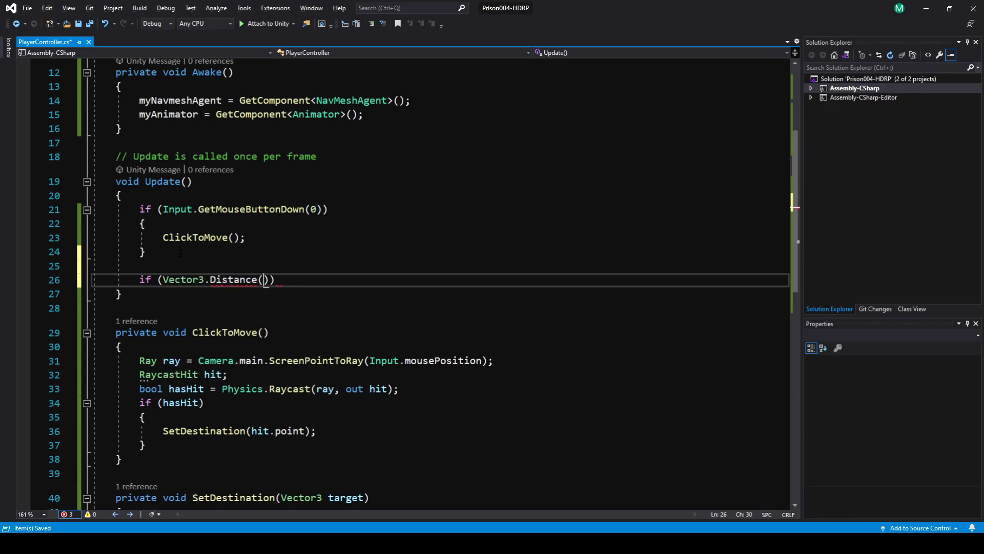
pyautogui.write('vmeshAgent.des')
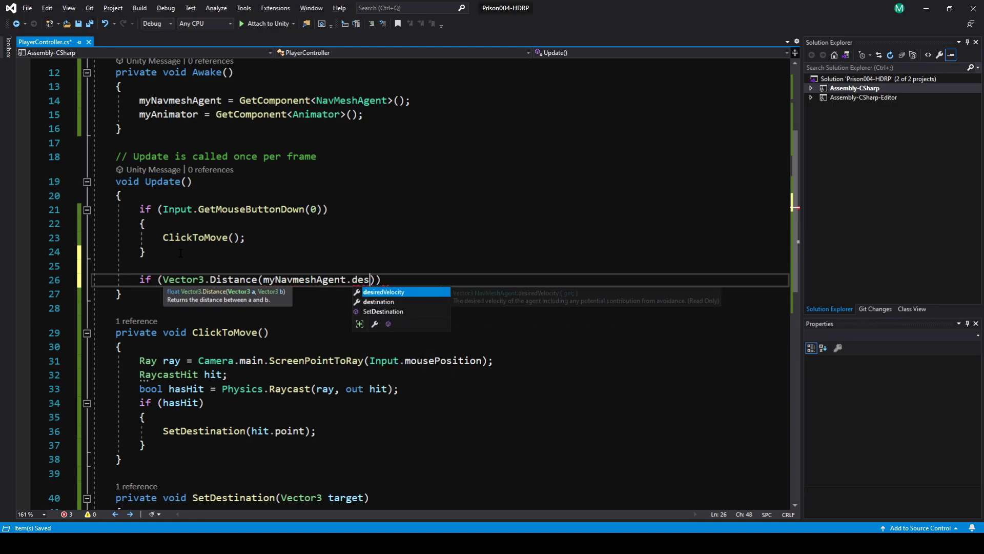
pyautogui.write('tination')
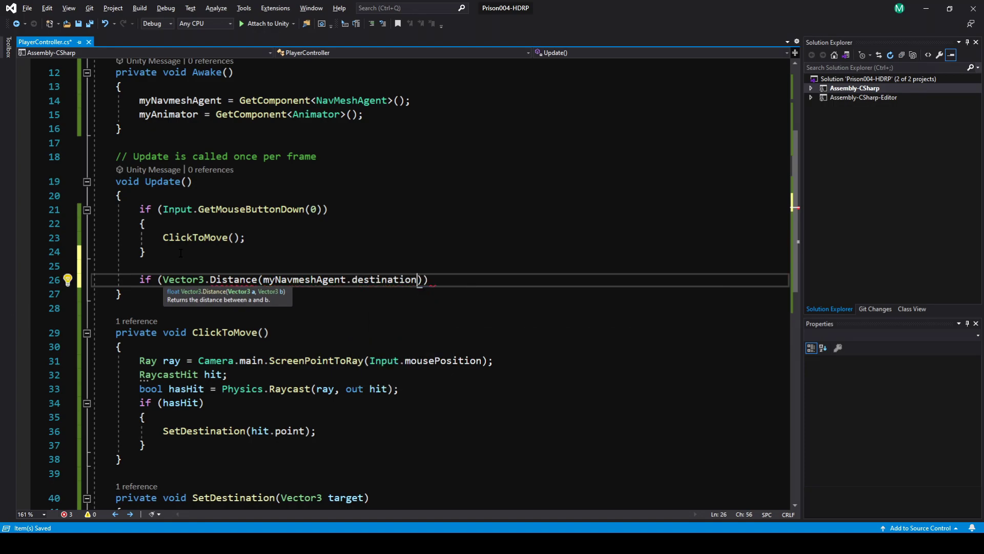
pyautogui.write(', transform.position')
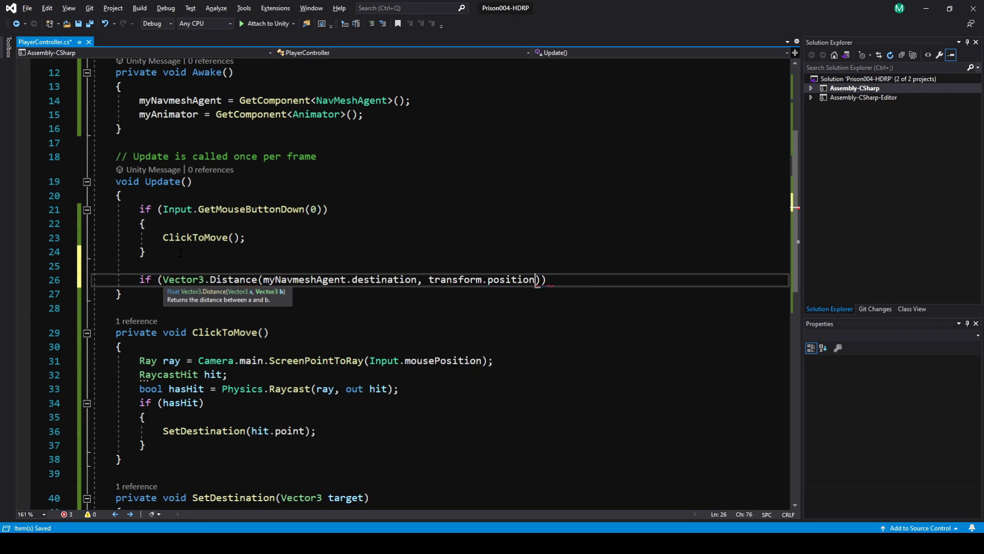
pyautogui.write('),')
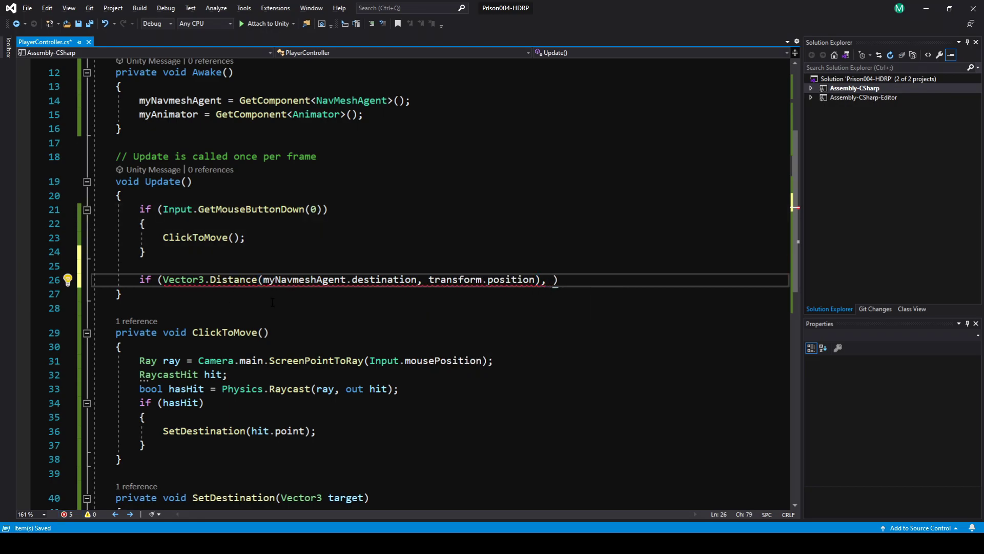
pyautogui.press('BackSpace')
pyautogui.press('BackSpace')
pyautogui.write('<= ')
pyautogui.write('myNavmeshAgent.sto')
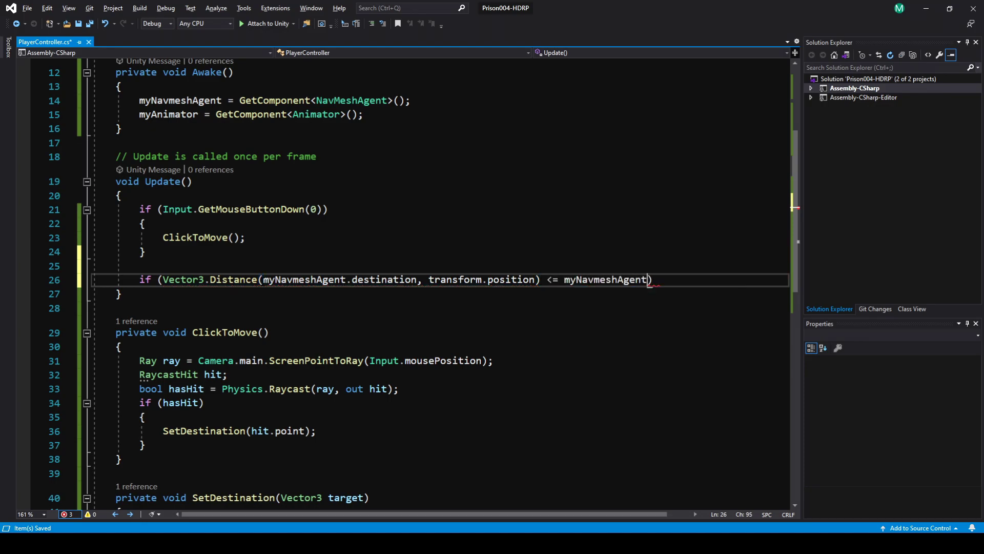
pyautogui.write('pp')
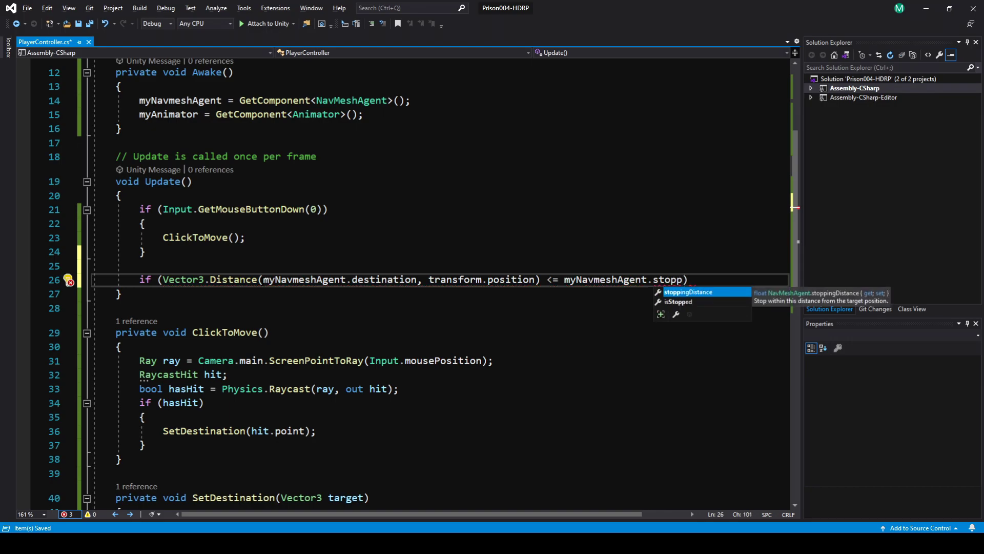
pyautogui.press('Tab')
pyautogui.write(')')
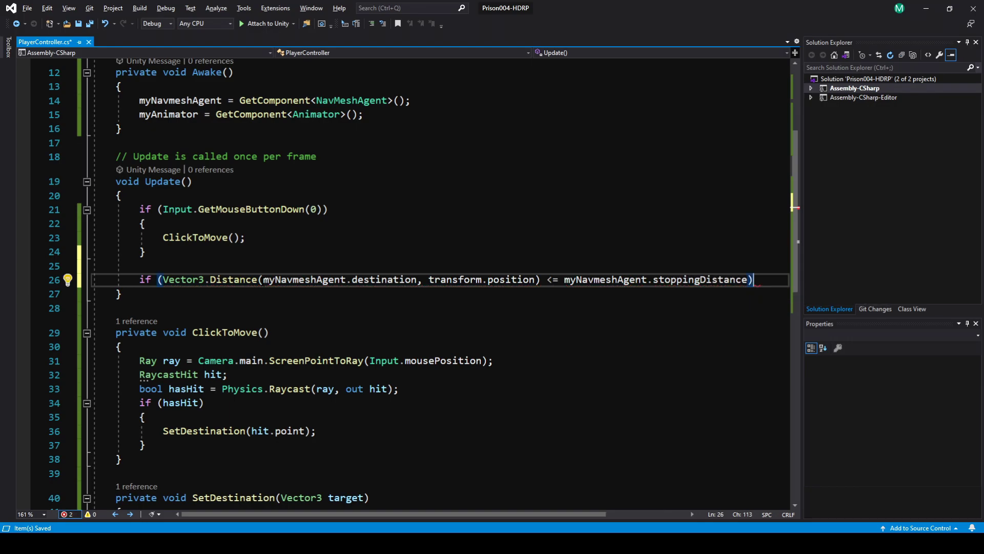
pyautogui.press('Return')
pyautogui.write('{')
pyautogui.press('Return')
pyautogui.hotkey('ctrl', 's')
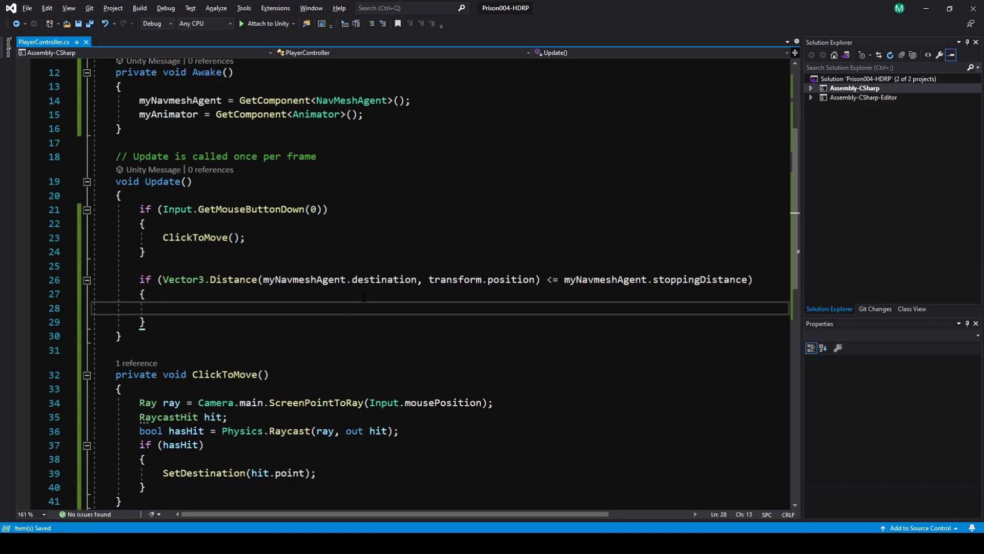
# Put a copy of the SetBool("isRunning") line inside the new if block, changed to false.
pyautogui.scroll(-3, 300, 296)
pyautogui.moveTo(139, 442); pyautogui.dragTo(363, 441)
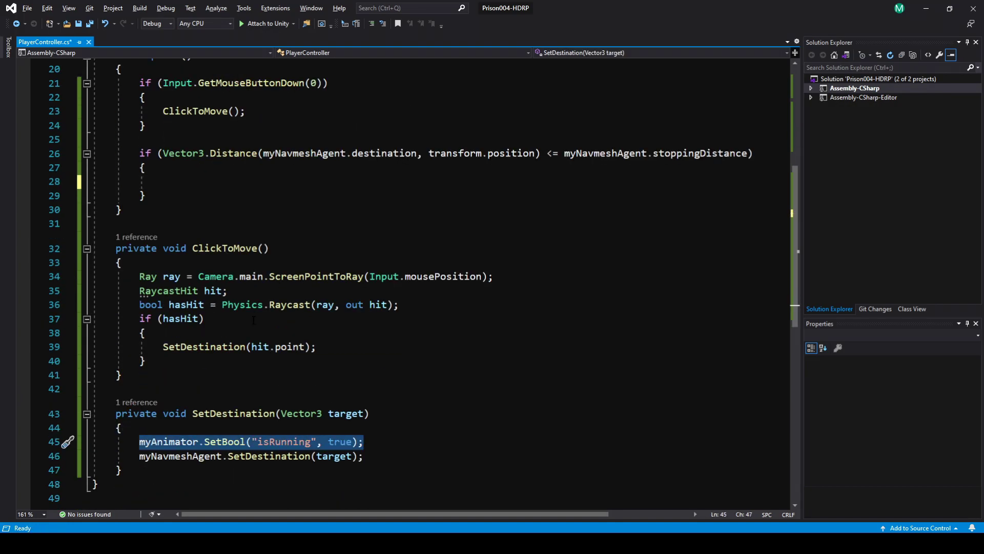
pyautogui.hotkey('ctrl', 'c')
pyautogui.click(162, 181)
pyautogui.hotkey('ctrl', 'v')
pyautogui.doubleClick(363, 181)
pyautogui.write('false')
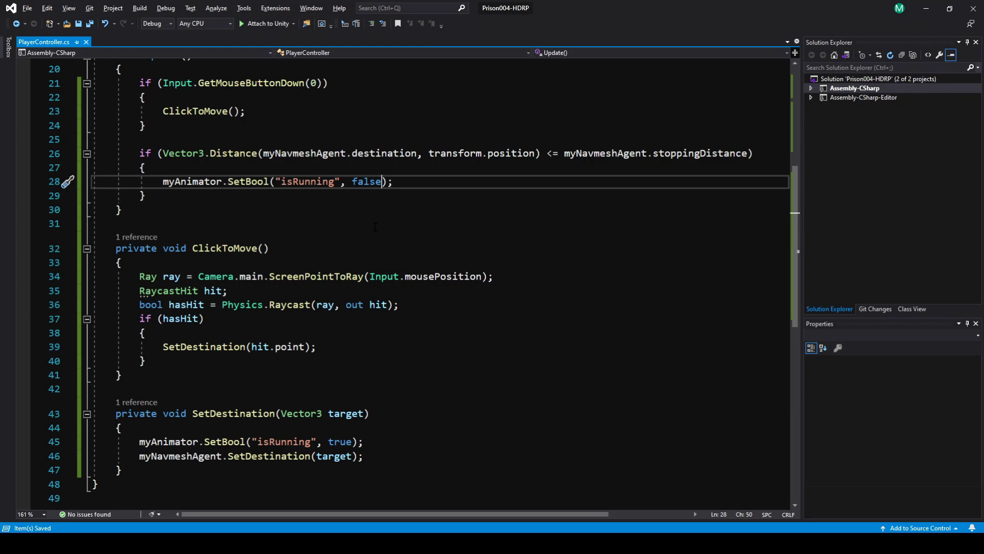
pyautogui.hotkey('alt', 'Tab')
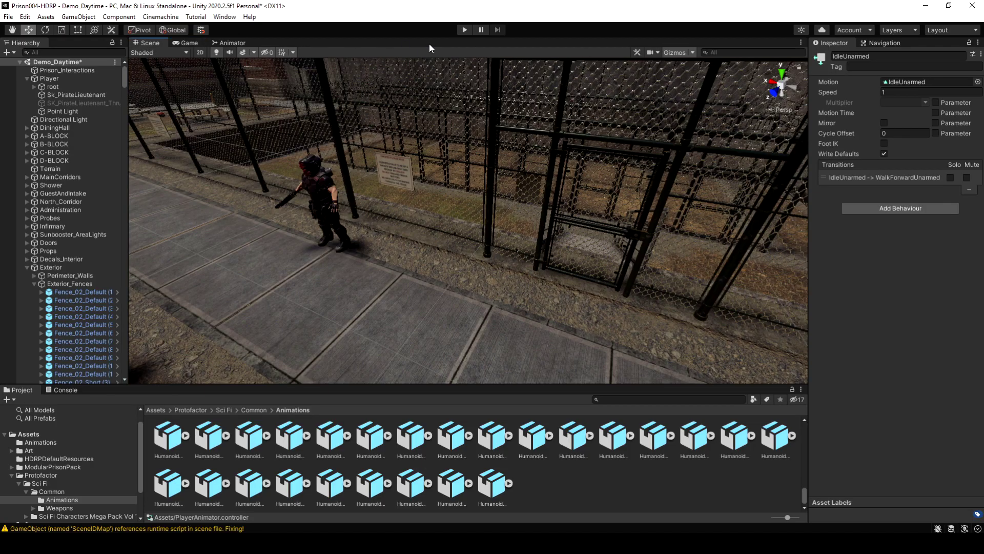
# Play the scene, walk the player to three spots on the path, then view Player's components.
pyautogui.click(465, 29)
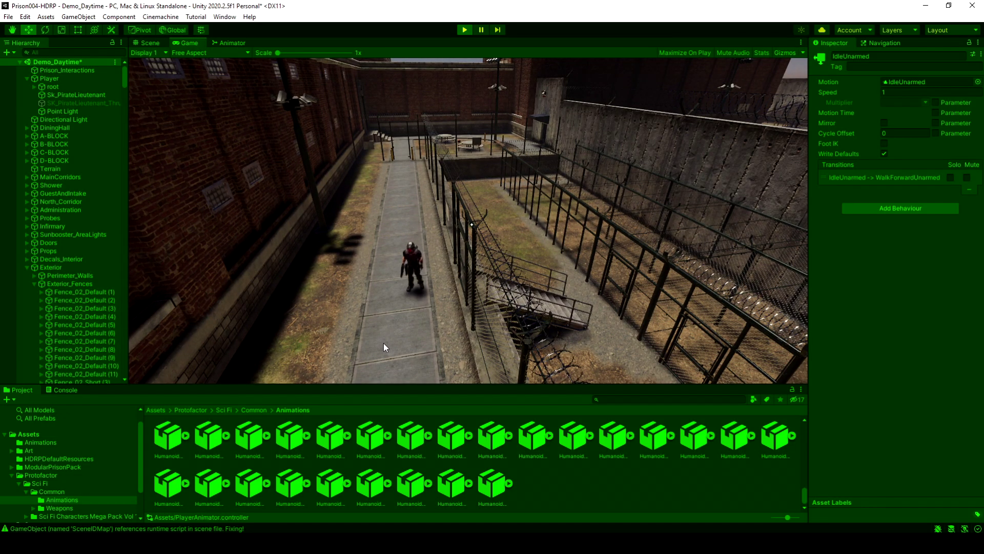
pyautogui.click(376, 349)
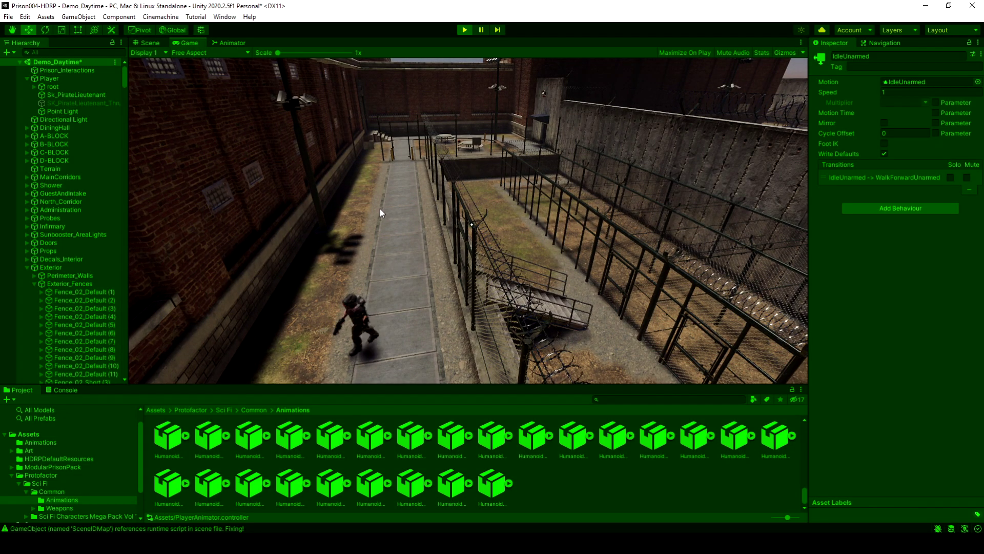
pyautogui.click(380, 208)
pyautogui.click(394, 337)
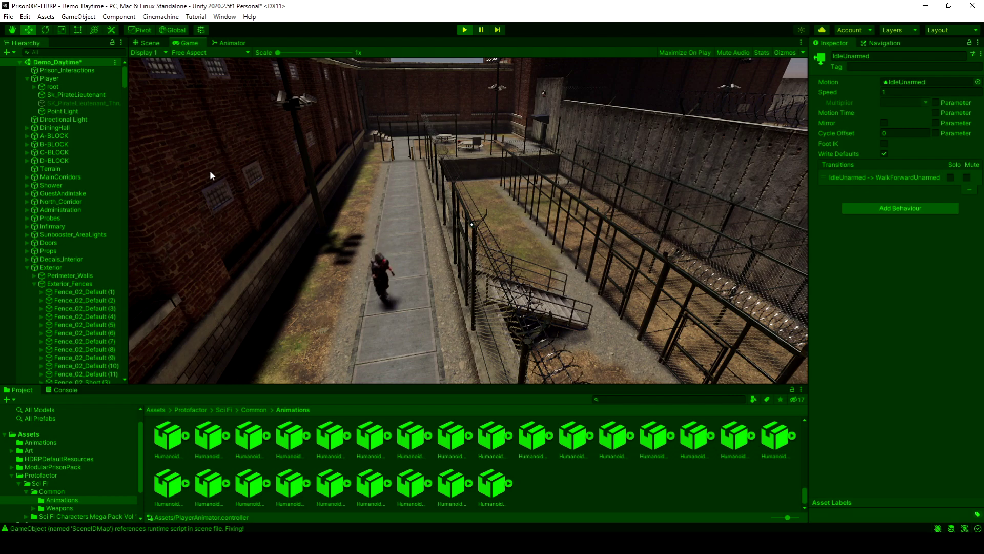
pyautogui.click(54, 80)
pyautogui.scroll(-3, 851, 307)
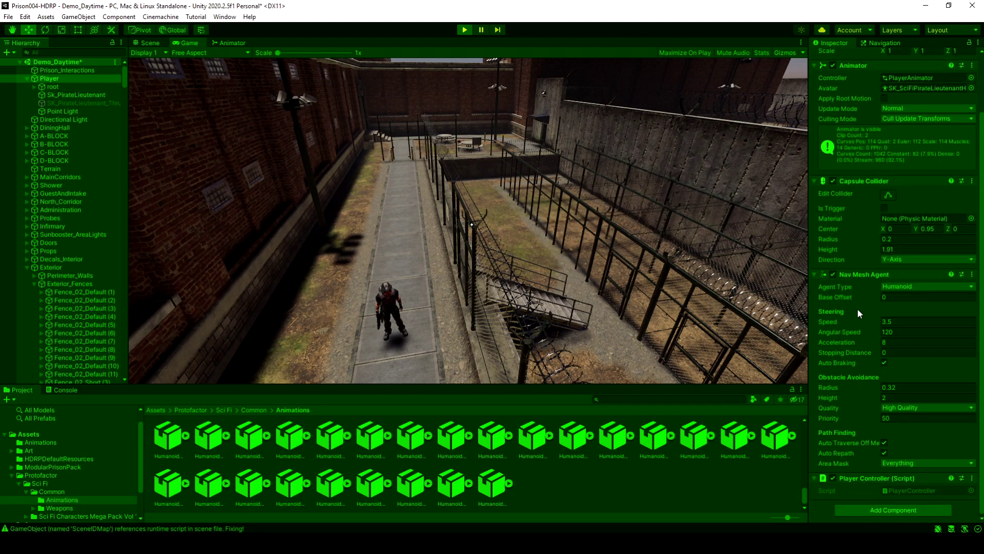
# Set the Nav Mesh Agent's Angular Speed to 2000 and Acceleration to 15.
pyautogui.click(906, 331)
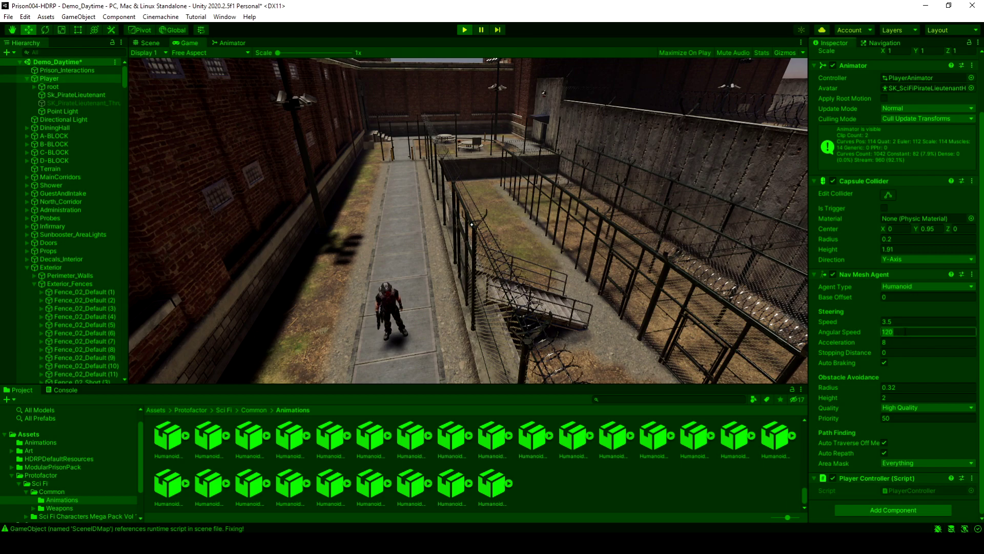
pyautogui.write('2000')
pyautogui.press('Tab')
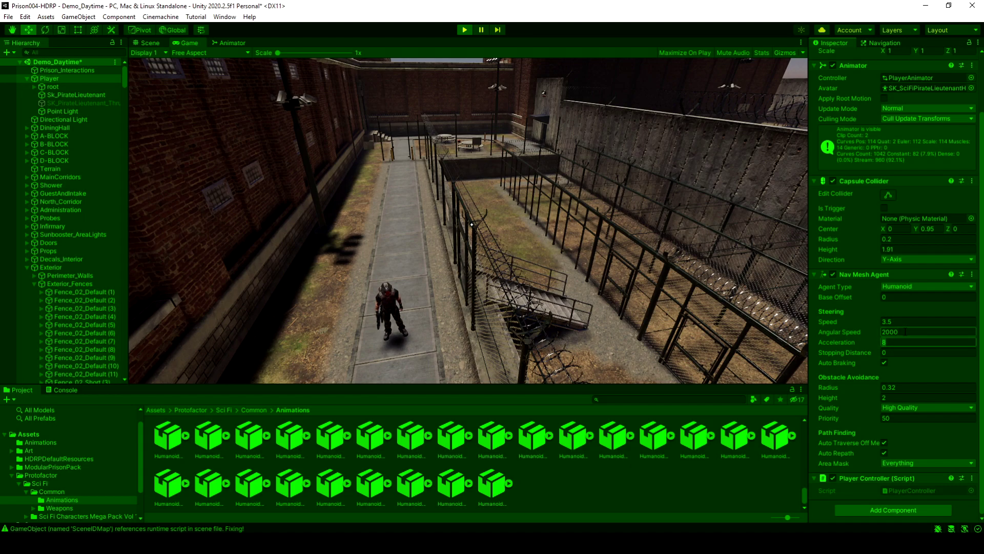
pyautogui.write('15')
pyautogui.press('Tab')
# Test the tuned agent by sending the player to many spots up and down the walkway.
pyautogui.click(382, 241)
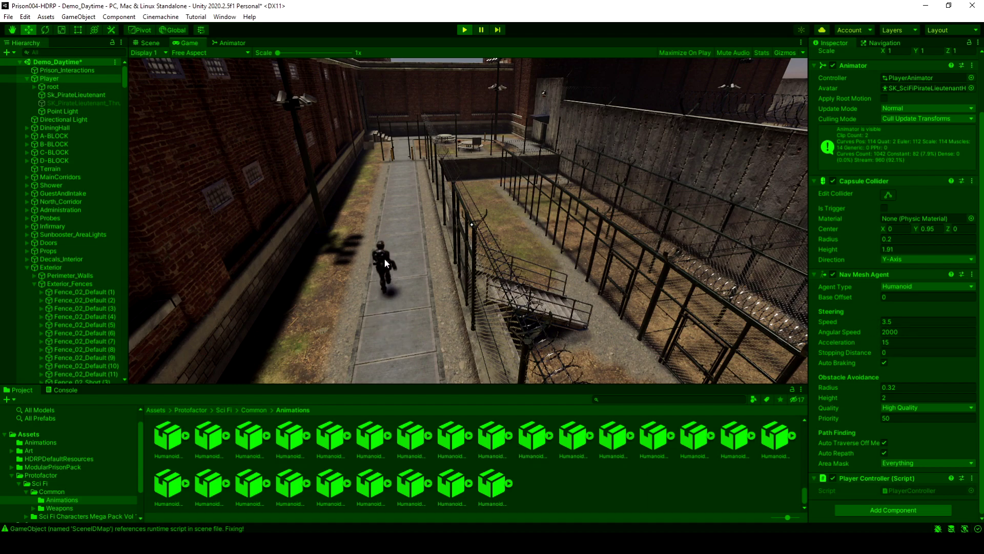
pyautogui.click(382, 343)
pyautogui.click(426, 242)
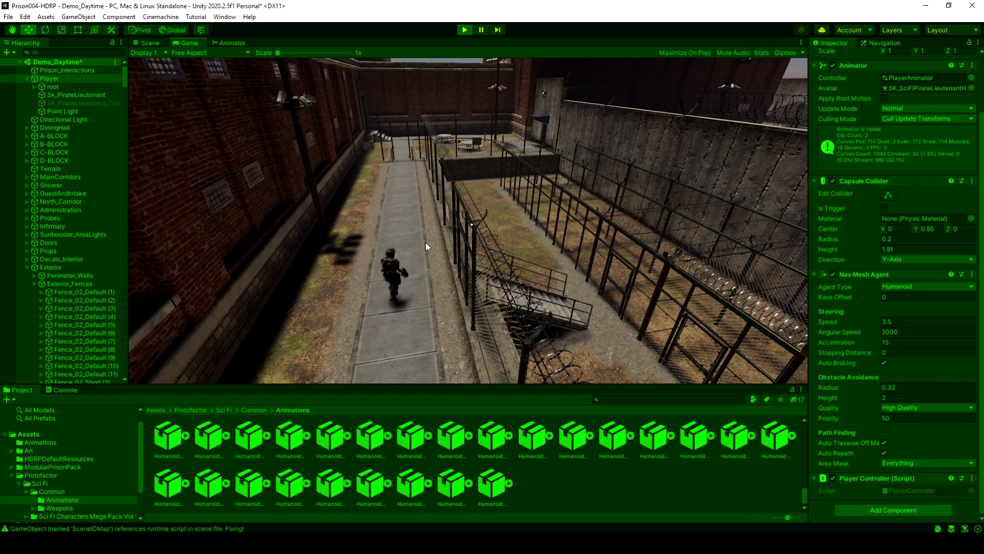
pyautogui.click(325, 306)
pyautogui.click(426, 325)
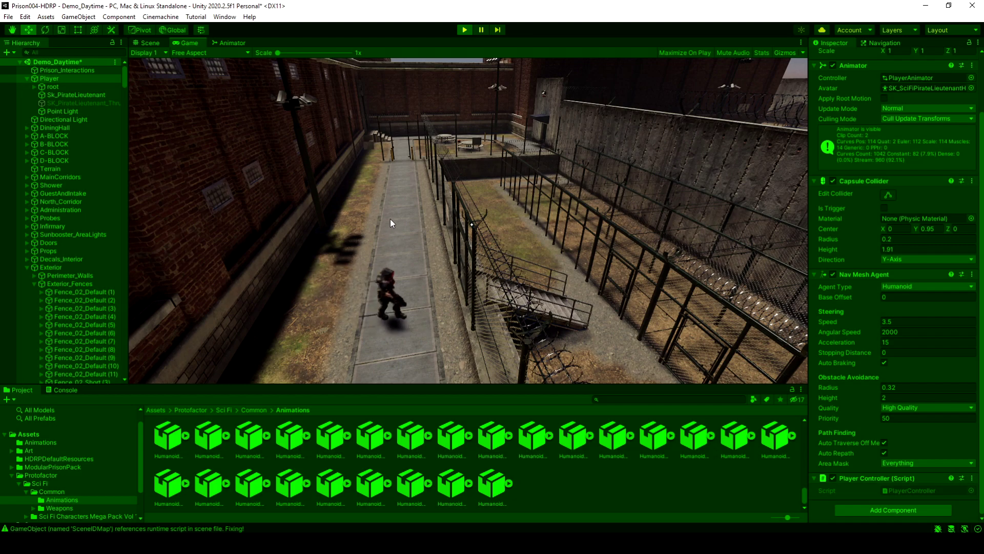
pyautogui.click(390, 222)
pyautogui.click(396, 314)
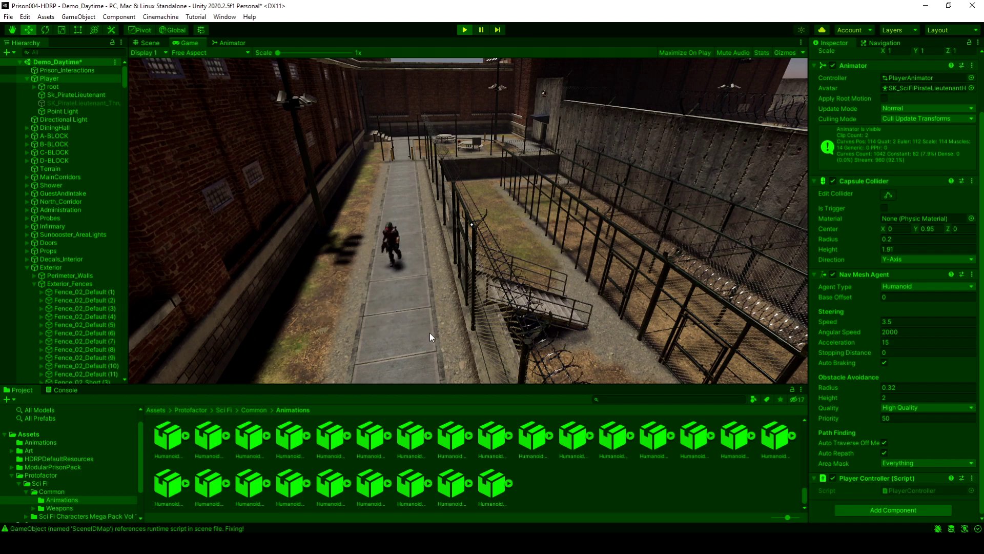
pyautogui.click(443, 343)
pyautogui.click(368, 341)
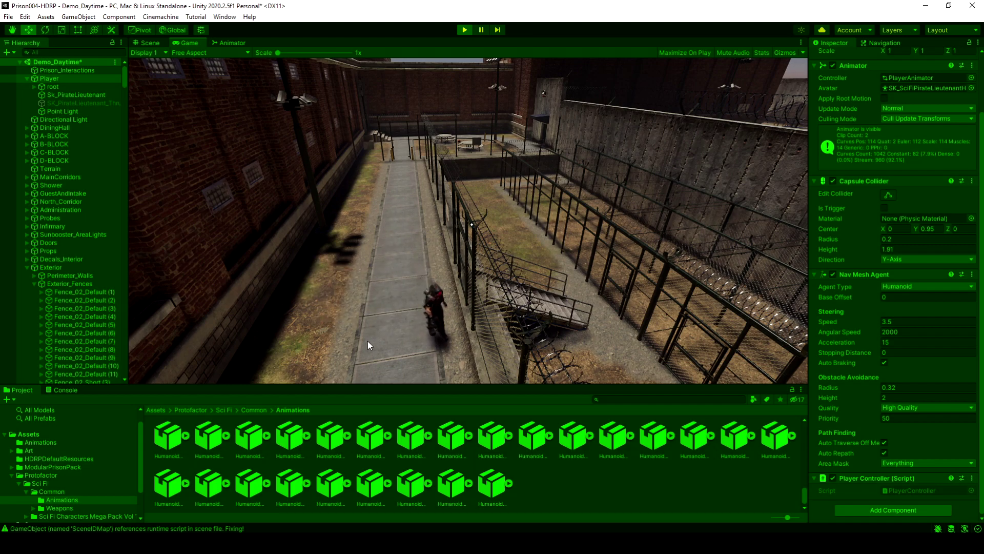
pyautogui.click(428, 233)
pyautogui.click(407, 339)
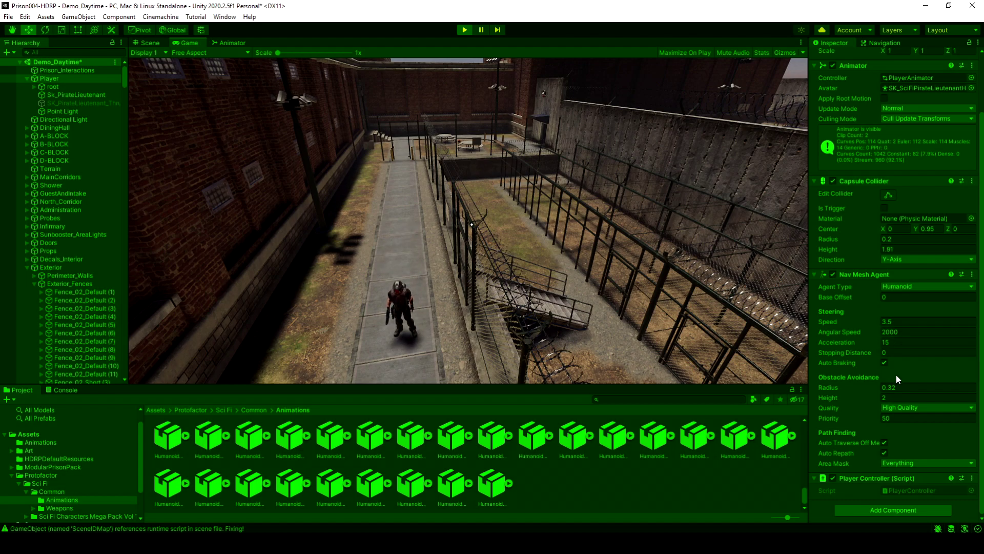
pyautogui.click(912, 321)
pyautogui.click(917, 332)
# Keep Angular Speed 2000 and Acceleration 15 after Play mode via Copy/Paste Component Values, then save.
pyautogui.click(972, 274)
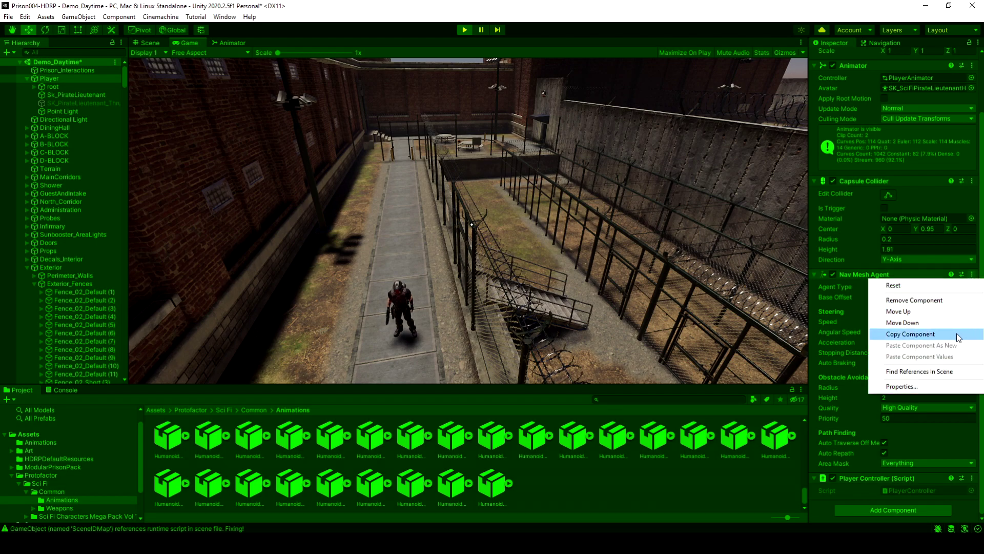
pyautogui.click(910, 333)
pyautogui.click(464, 29)
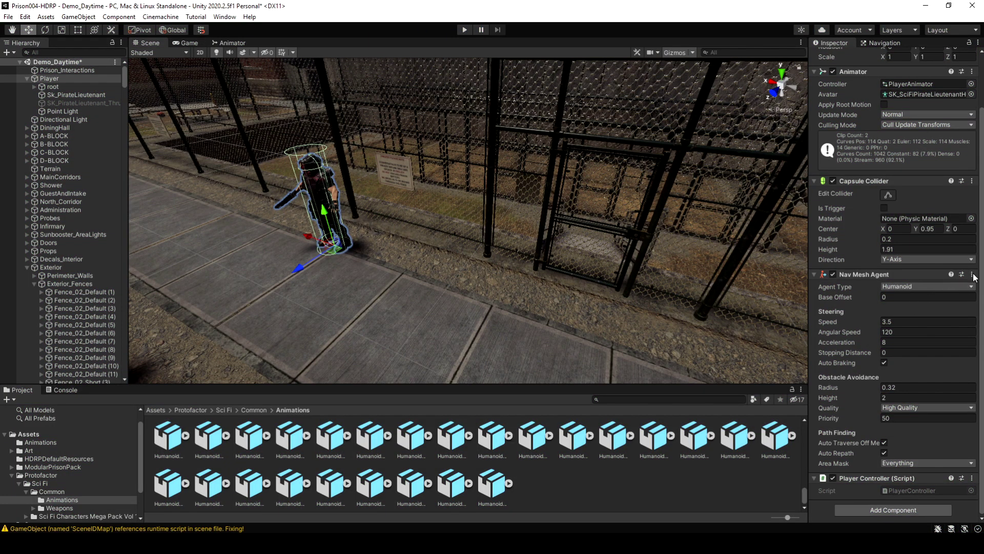
pyautogui.click(972, 275)
pyautogui.click(928, 357)
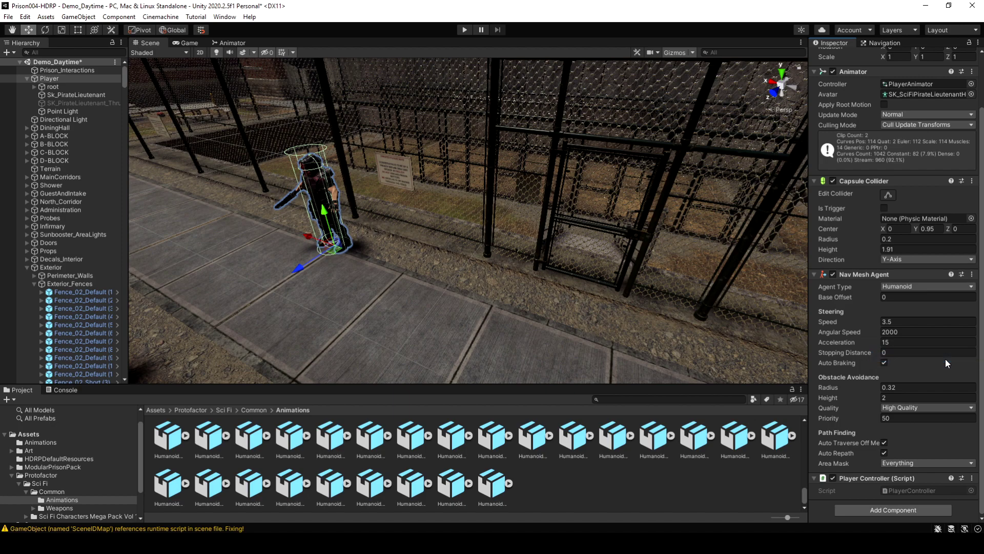
pyautogui.hotkey('ctrl', 'z')
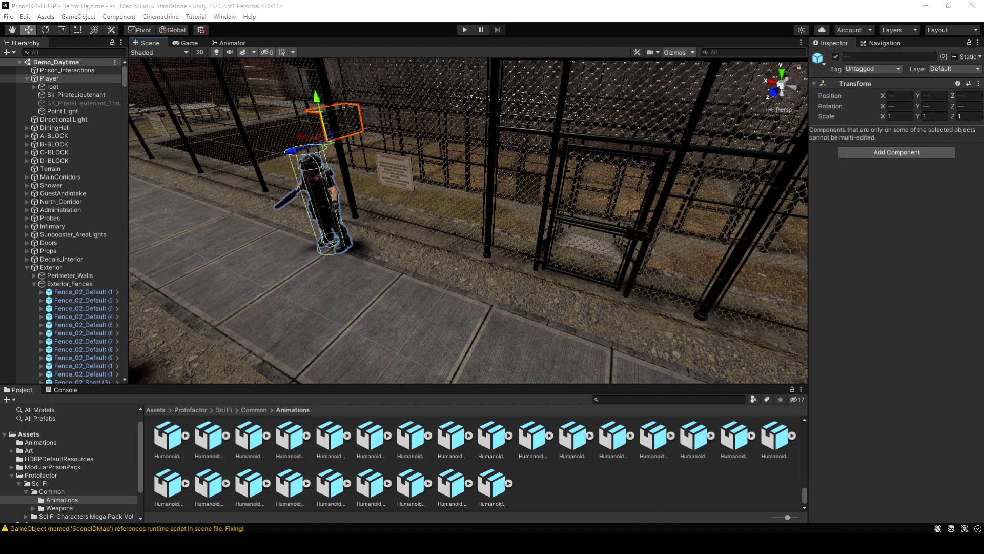